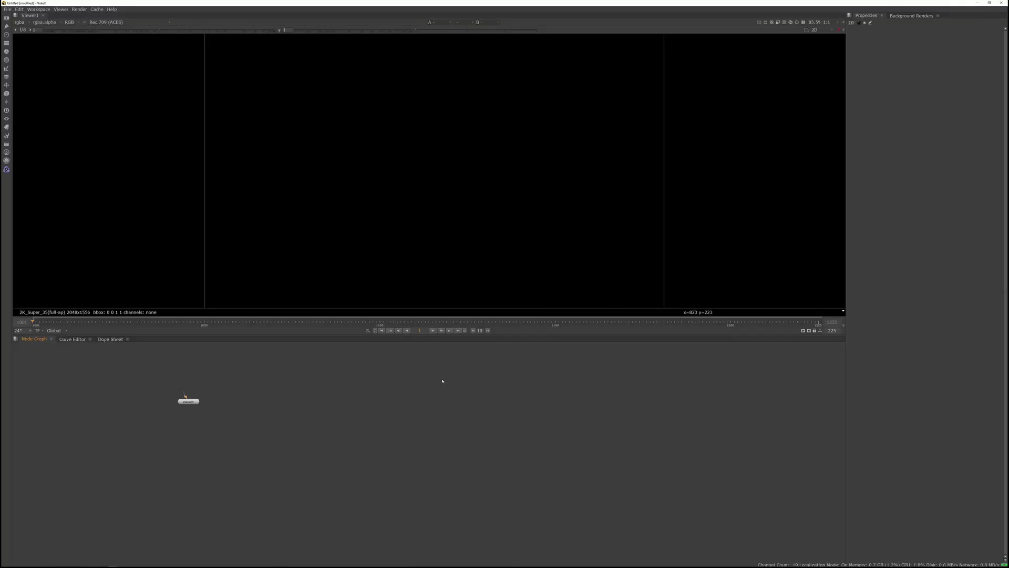
Step: Import the plate sequence HDB0010.2k.src.ntrl.####.exr 1001-1125 and show it in the viewer
key("r")
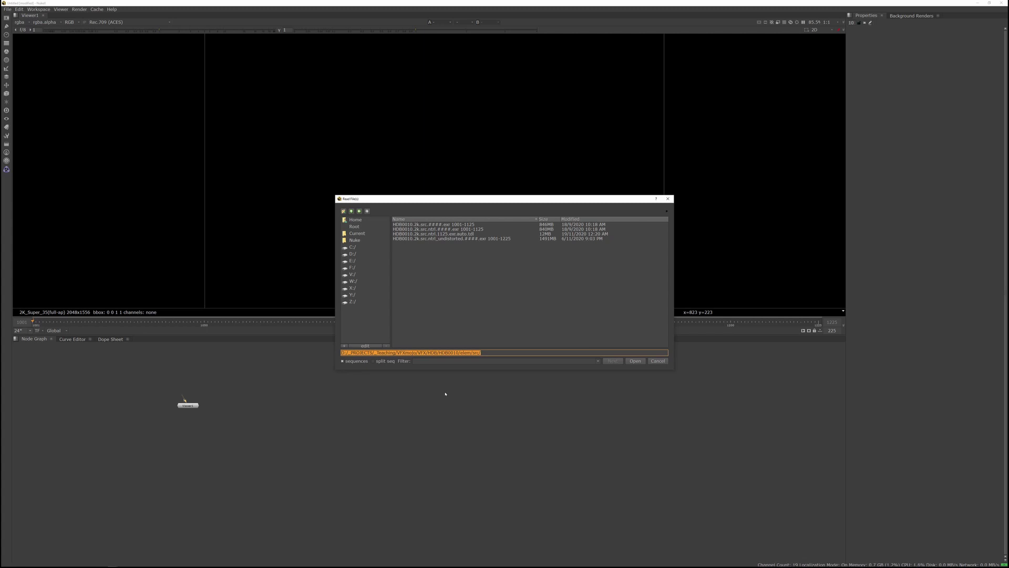
left_click_drag(471, 201, 606, 196)
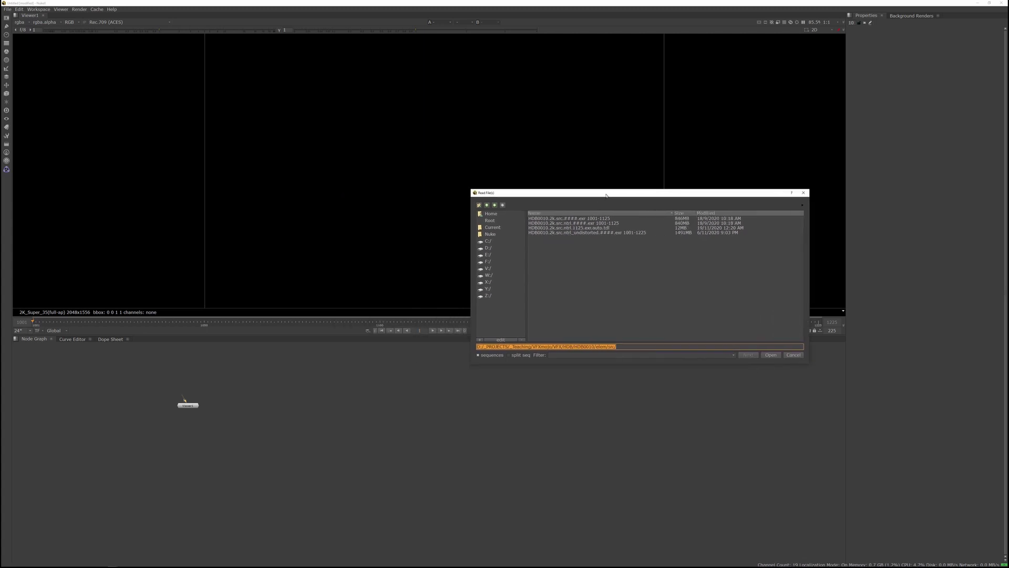
left_click(617, 223)
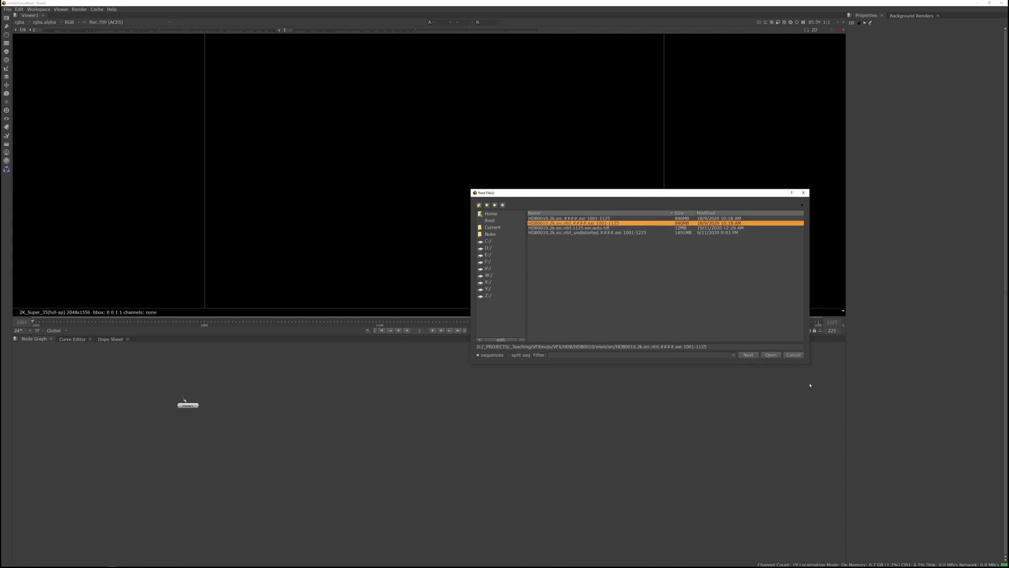
left_click(771, 354)
left_click_drag(443, 400, 437, 388)
key("1")
Step: Import HDB0010.char_beauty.1.0_primary_1125.exr from the shot's rndr/char_beauty folder and show it in the viewer
key("r")
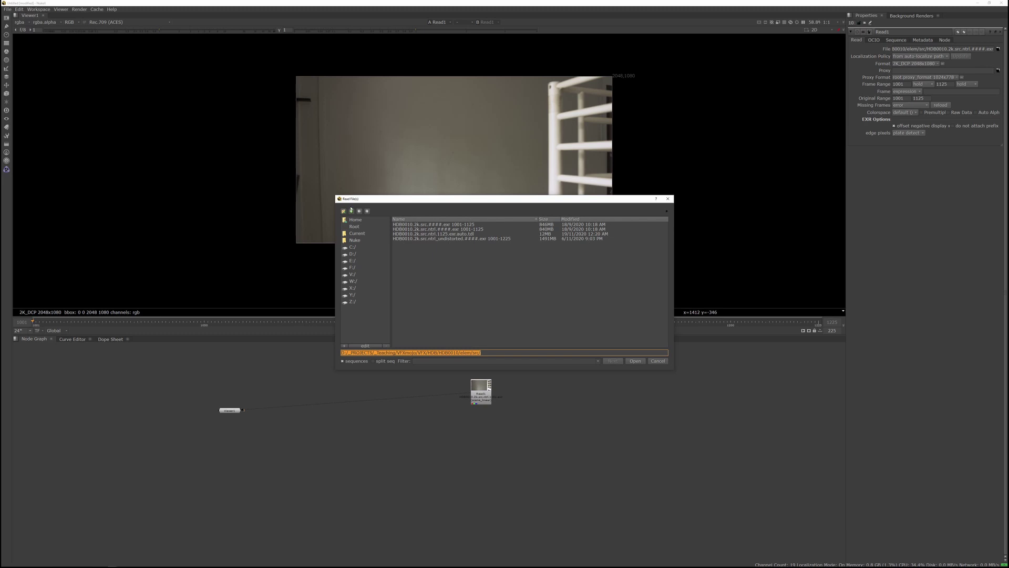
left_click(351, 211)
left_click(351, 211)
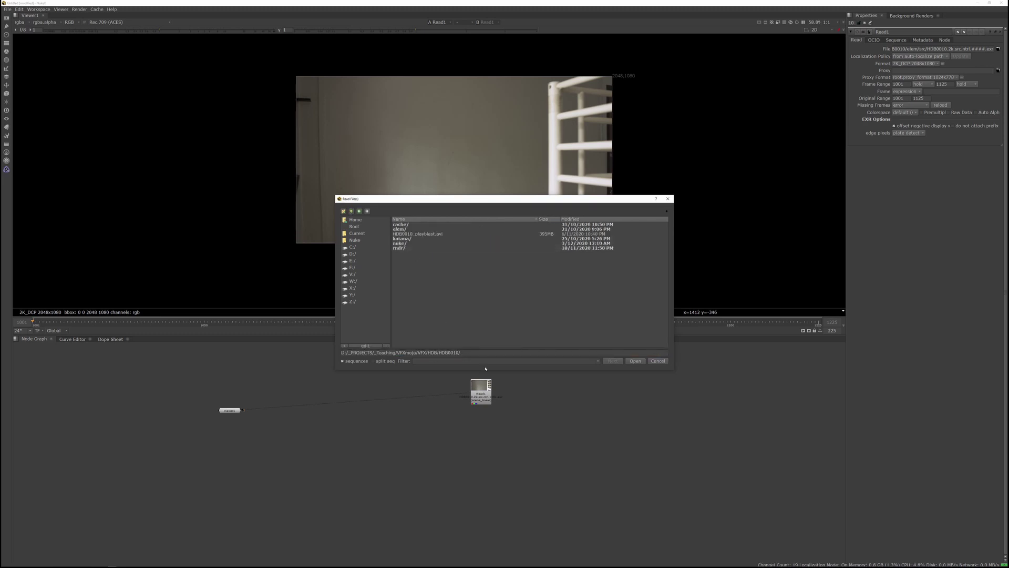
double_click(399, 248)
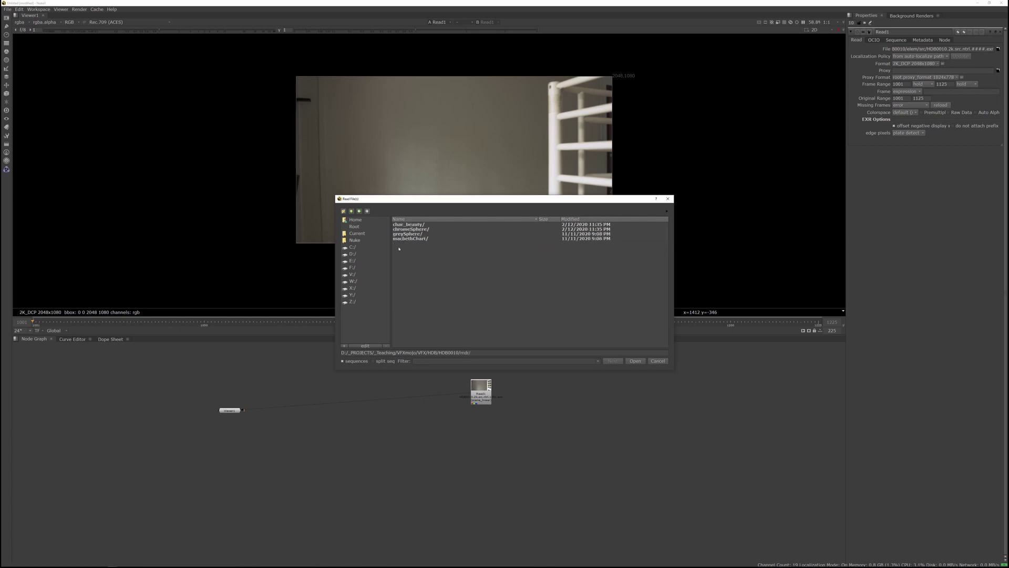
double_click(417, 225)
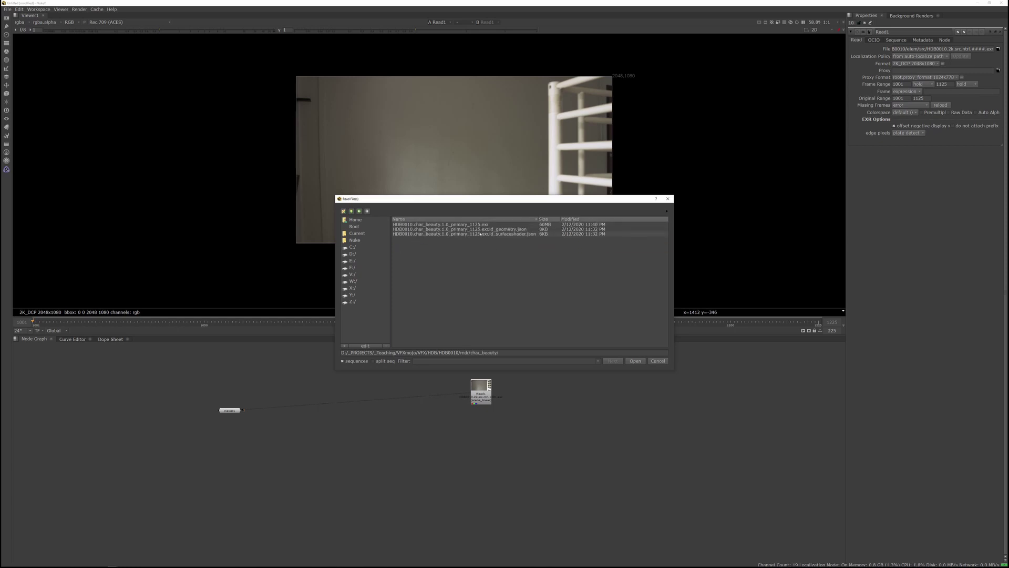
double_click(473, 224)
left_click(572, 387)
key("1")
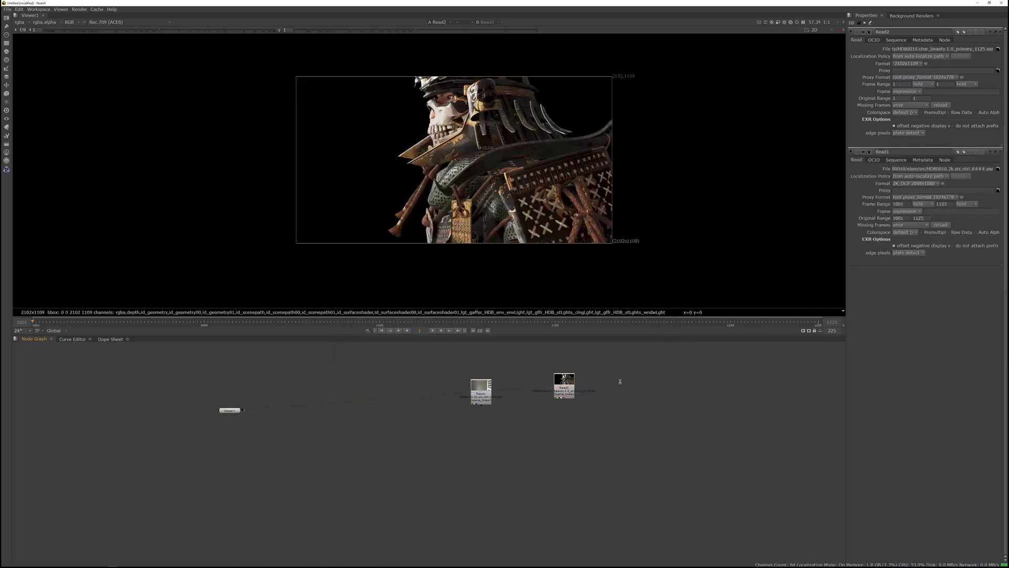
Step: Import HDB0010.chromeSphere.1.0_primary_1125.exr from the rndr/chromeSphere folder beside the character render
key("r")
left_click(351, 211)
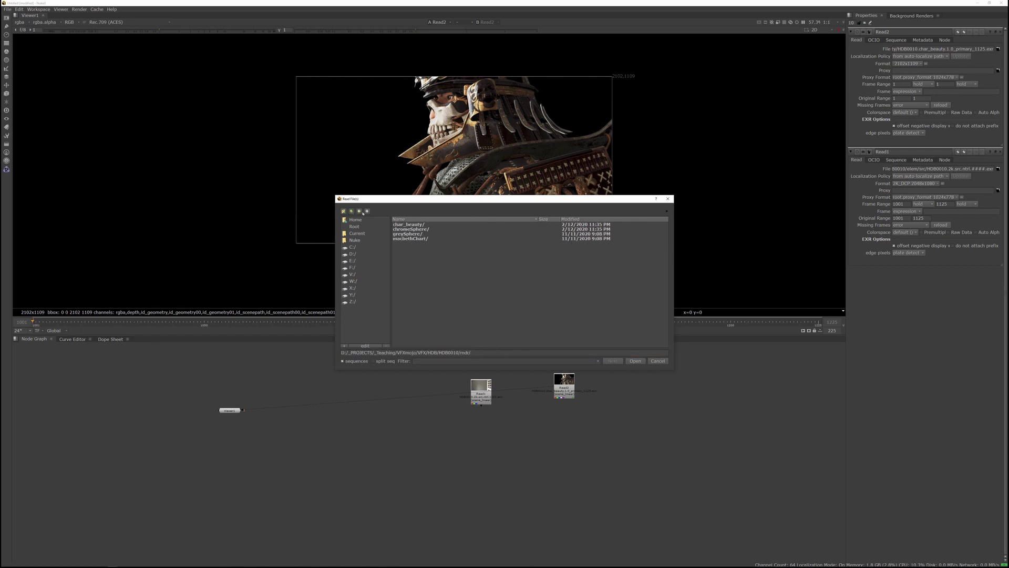
double_click(424, 229)
double_click(424, 225)
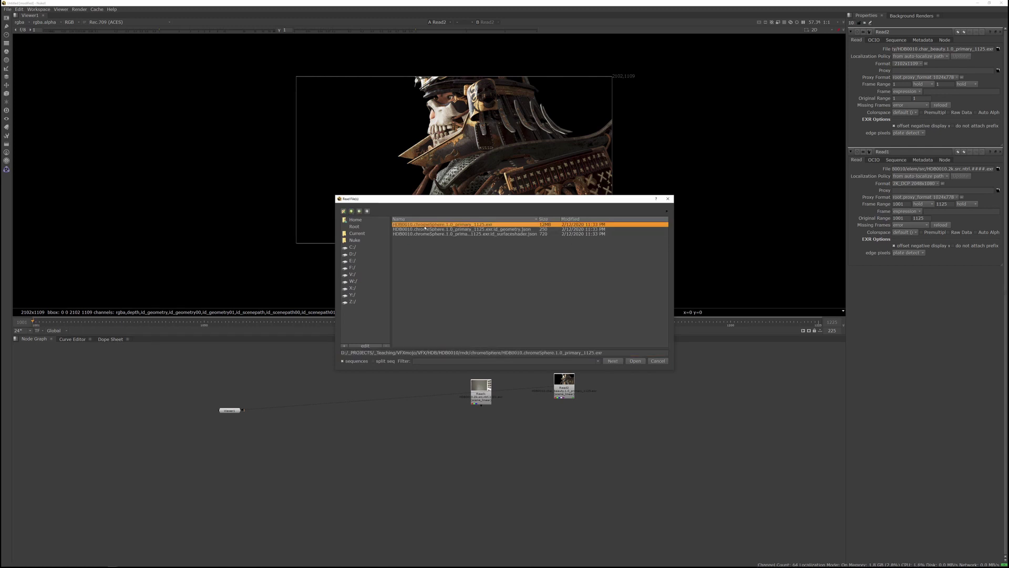
left_click(730, 391)
Step: Import HDB0010.greySphere.1.0_primary_1125.exr from the rndr/greySphere folder and place it beside the chrome sphere render
key("r")
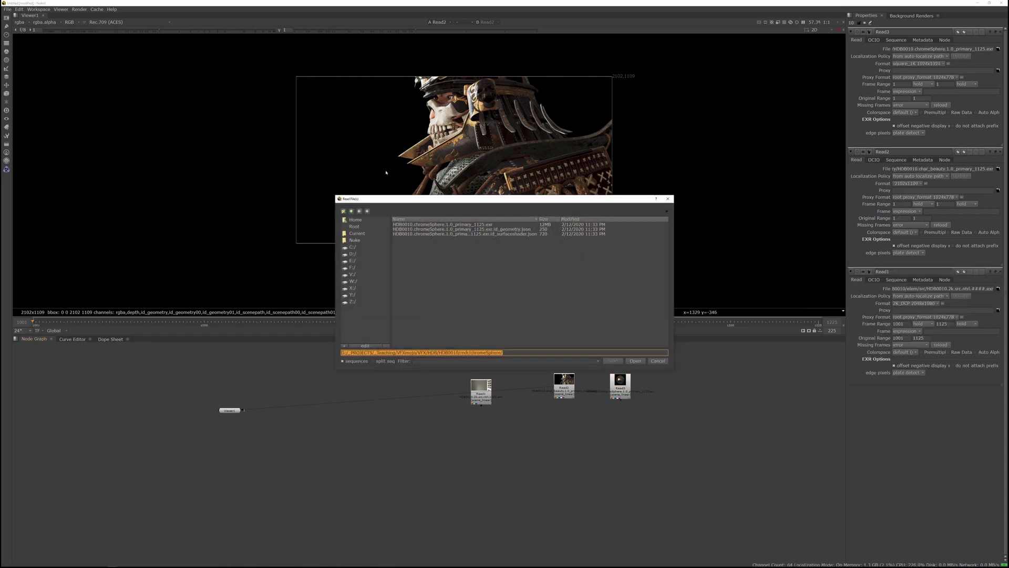
left_click(351, 211)
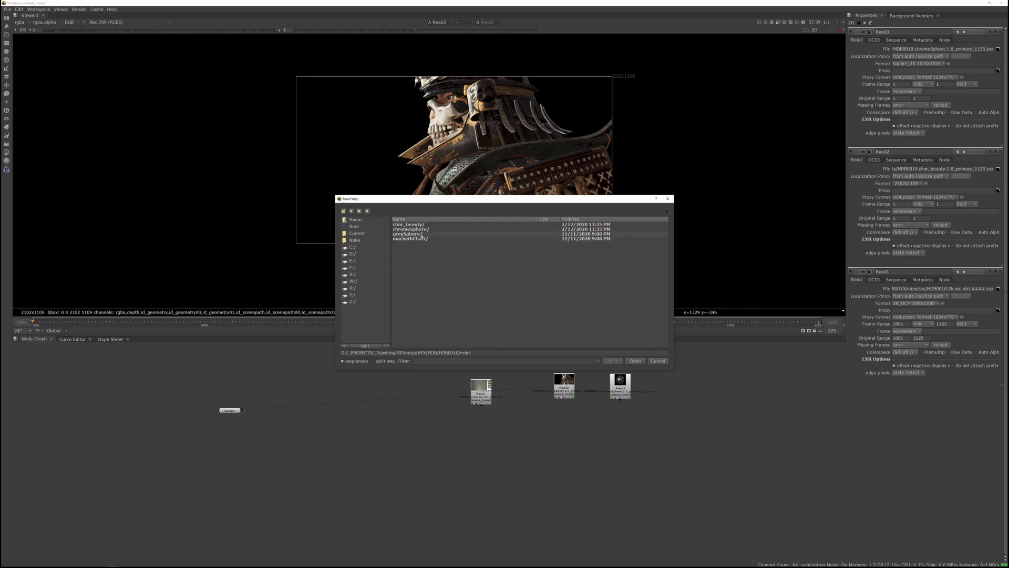
double_click(419, 233)
double_click(419, 225)
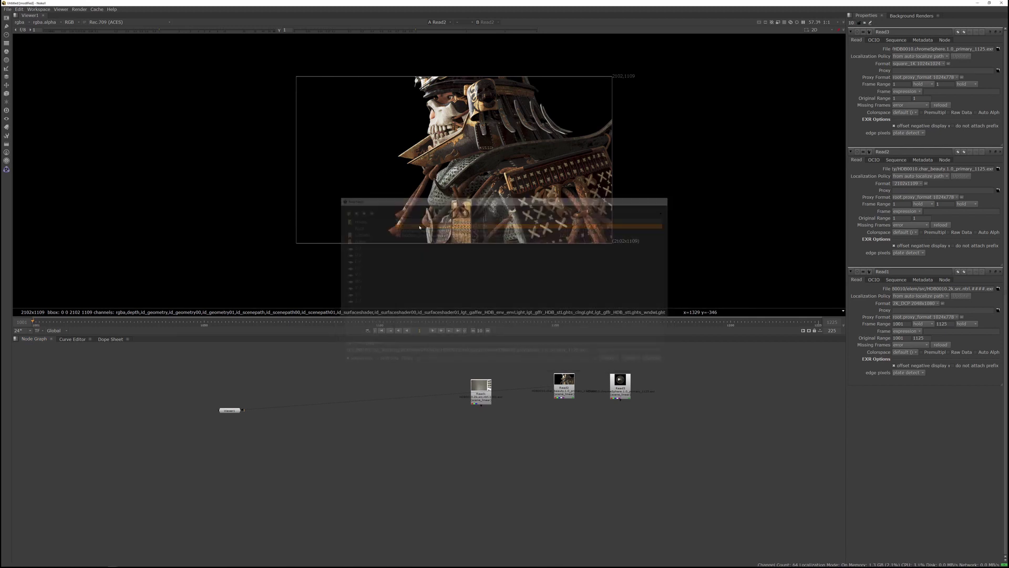
left_click_drag(742, 400, 673, 384)
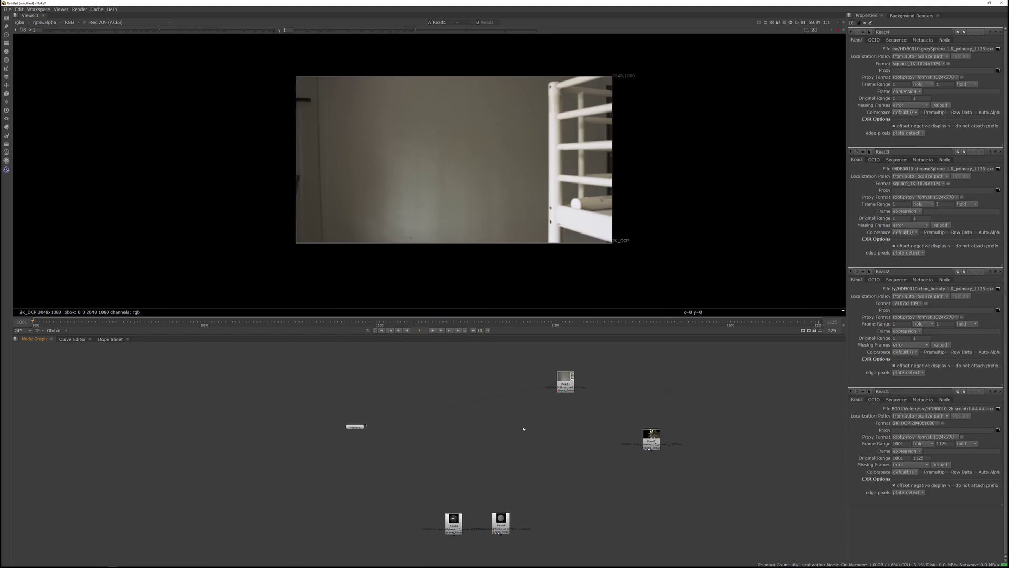
Step: Set the end of the project frame range to 1125 and go to frame 1125
key("s")
left_click(918, 213)
type("1125")
key("Return")
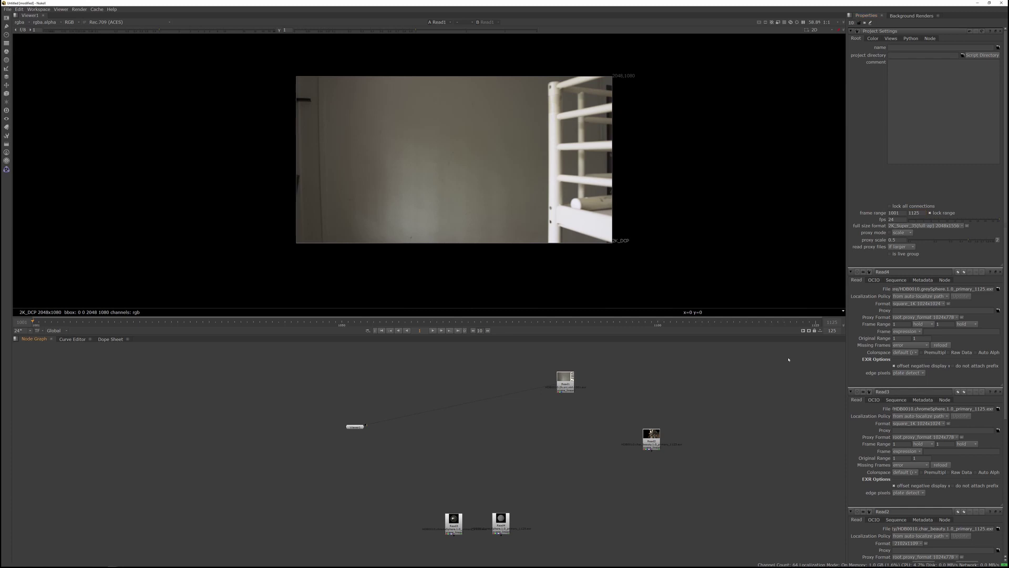
left_click(821, 324)
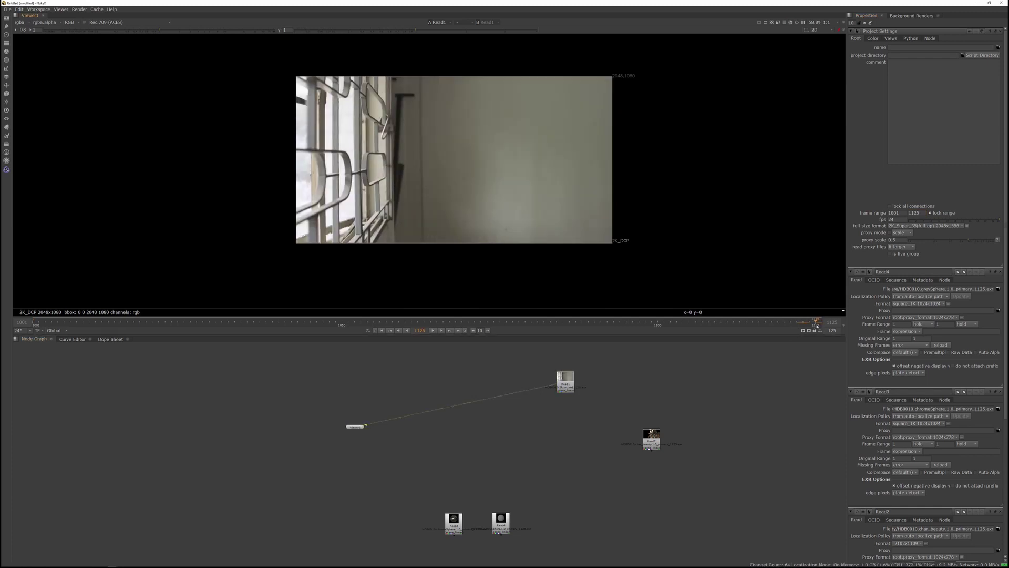
Step: Save the script in the shot's nuke folder, naming it HDB0010 followed by the artist's name and v1.0
left_click(7, 9)
left_click(21, 50)
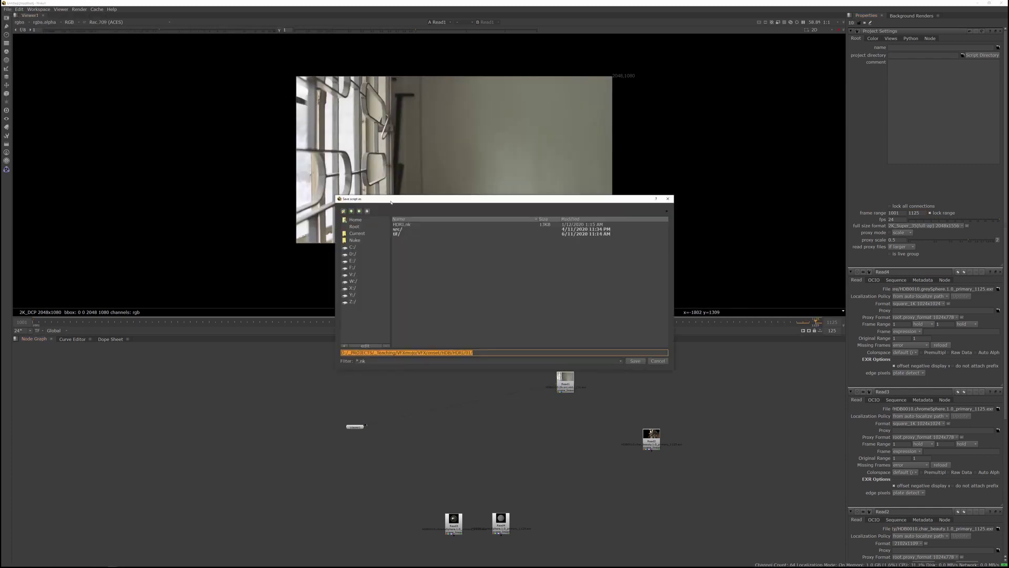
double_click(408, 238)
left_click(509, 353)
type("HDB0010.nfrie")
type("de.v122")
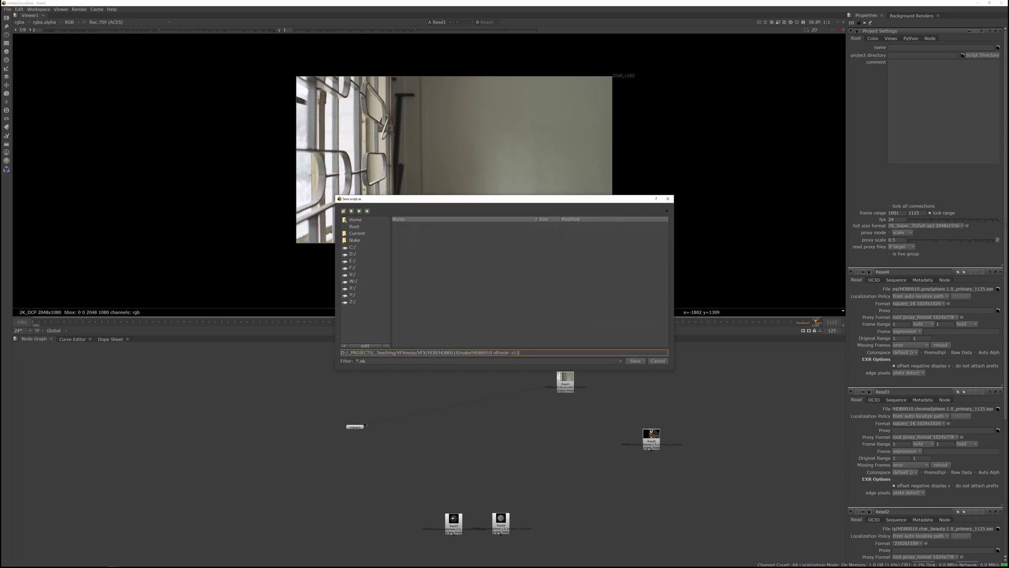
key("Return")
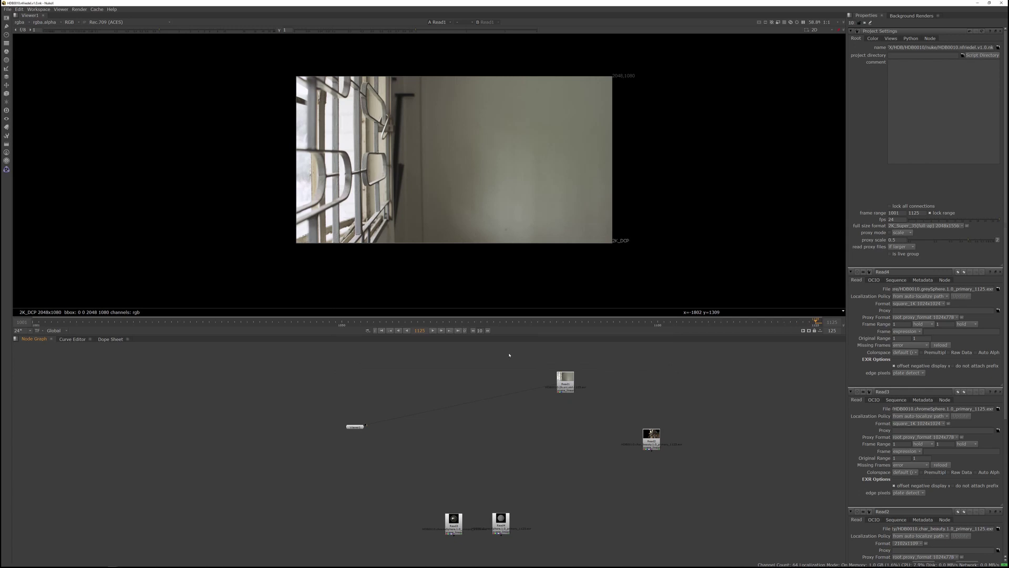
Step: Add an OCIO ColorSpace node after the plate with its input colorspace set to default (ACES - ACES2065-1)
left_click(569, 389)
middle_click_drag(588, 406, 586, 401)
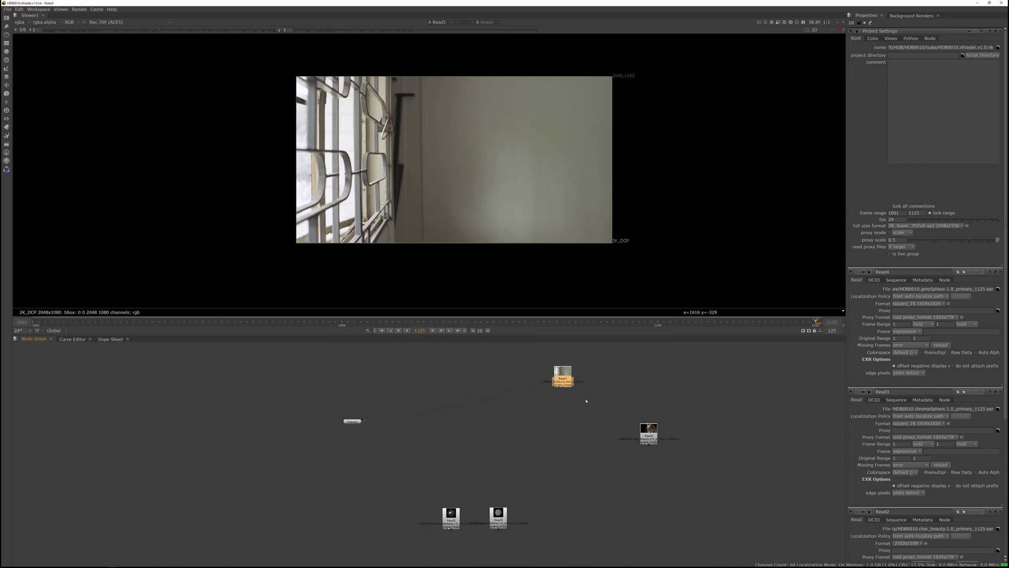
key("Tab")
type("ocio")
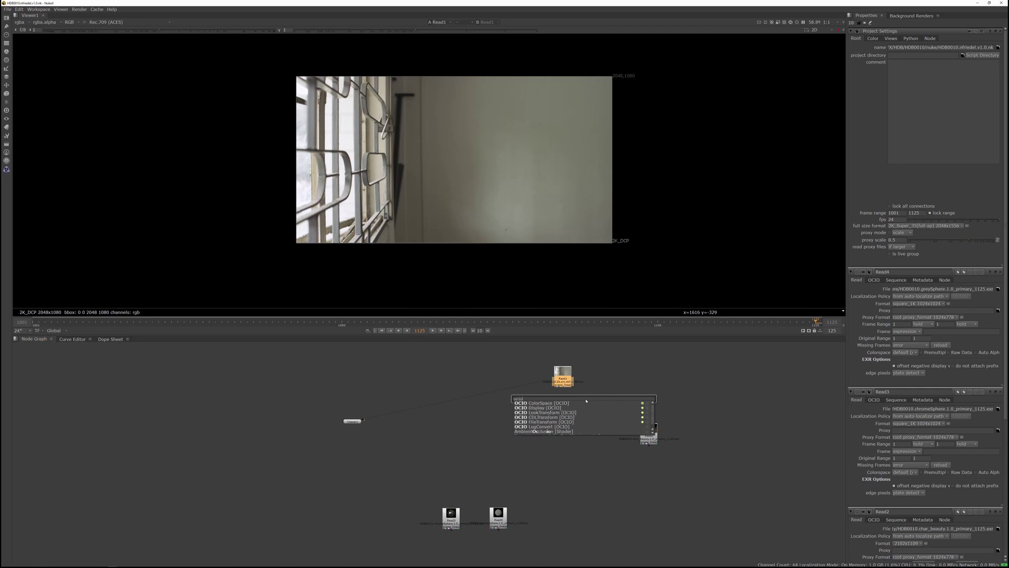
key("Return")
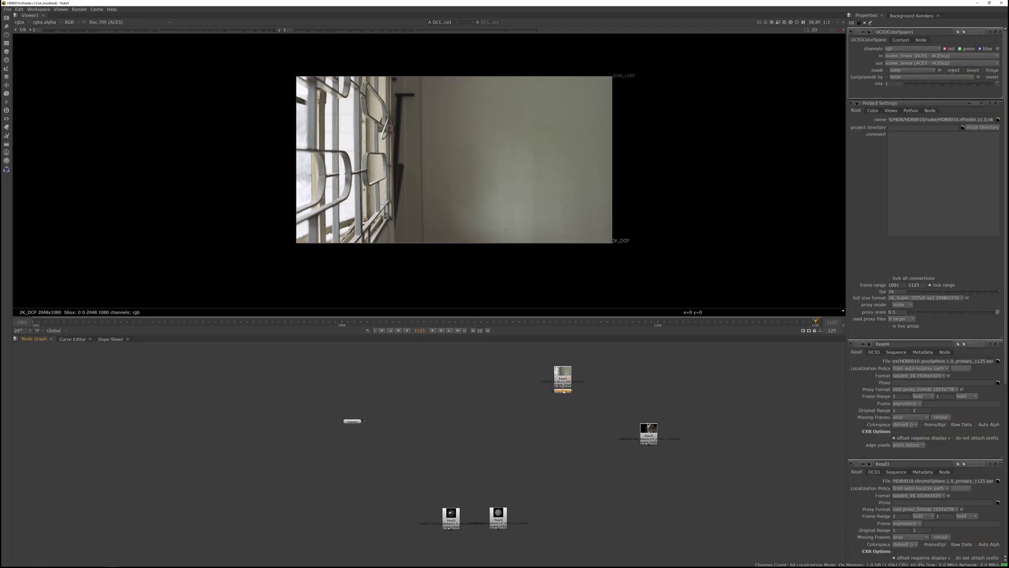
left_click(946, 58)
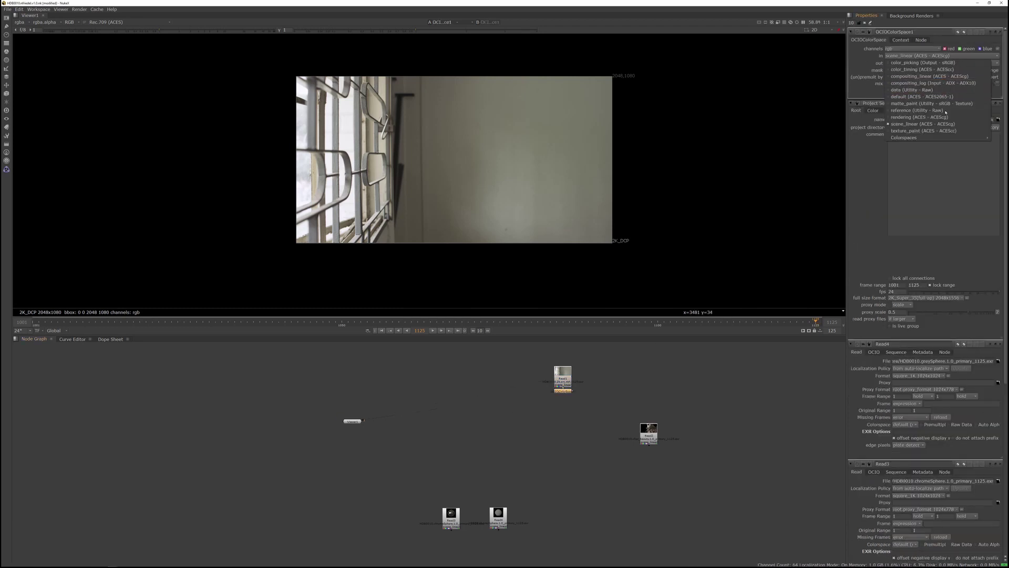
left_click(921, 96)
scroll(531, 58, "up", 2)
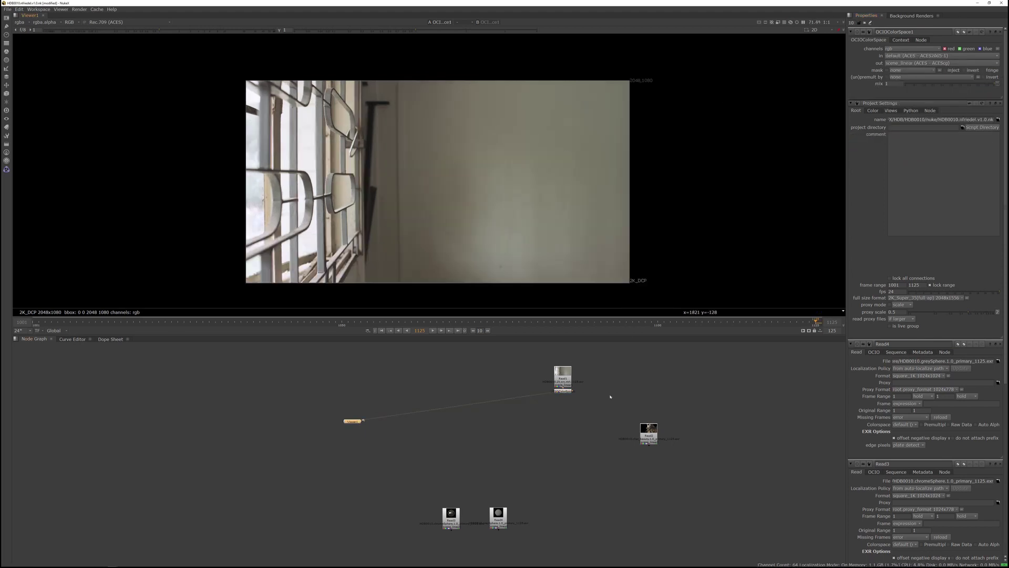
Step: Merge the character render over the colour-converted plate with a Merge node
left_click_drag(649, 429, 671, 400)
left_click(565, 392)
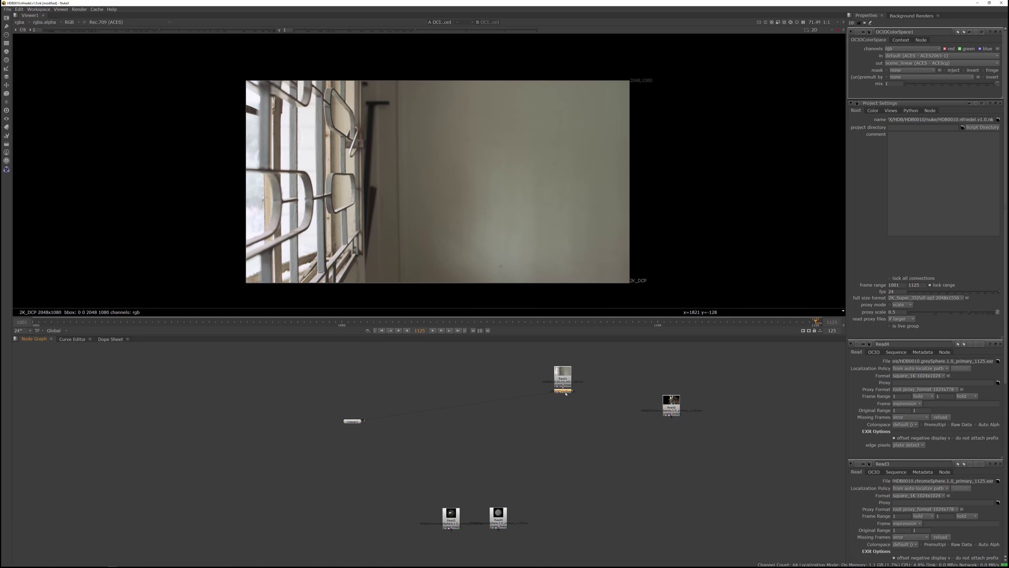
left_click(679, 413)
key("m")
left_click_drag(663, 420, 568, 412)
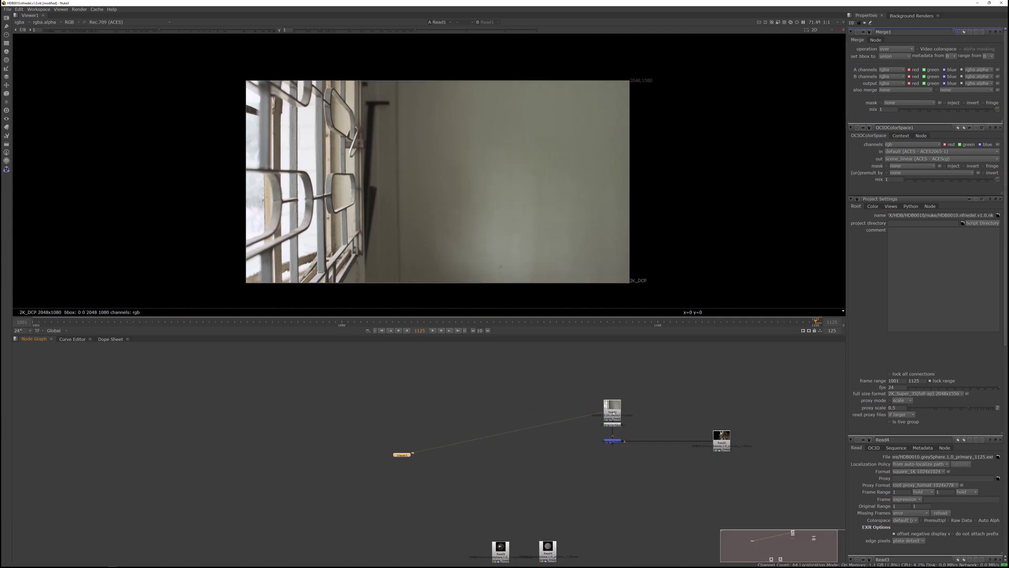
Step: Insert a Shuffle node directly after the plate Read and fill its output alpha with white
key("a")
key("a")
left_click(613, 410)
key("Tab")
type("s")
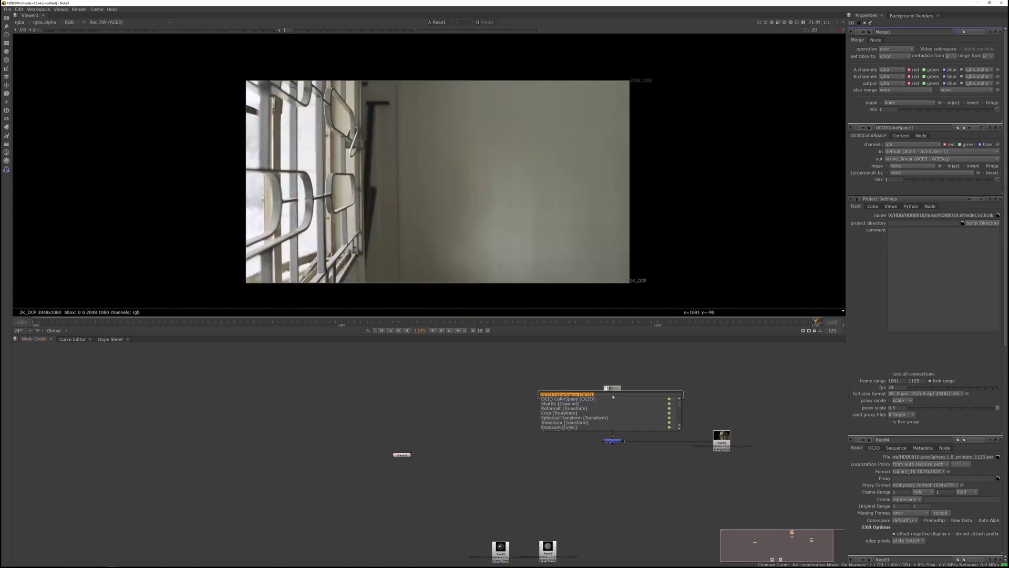
type("ha")
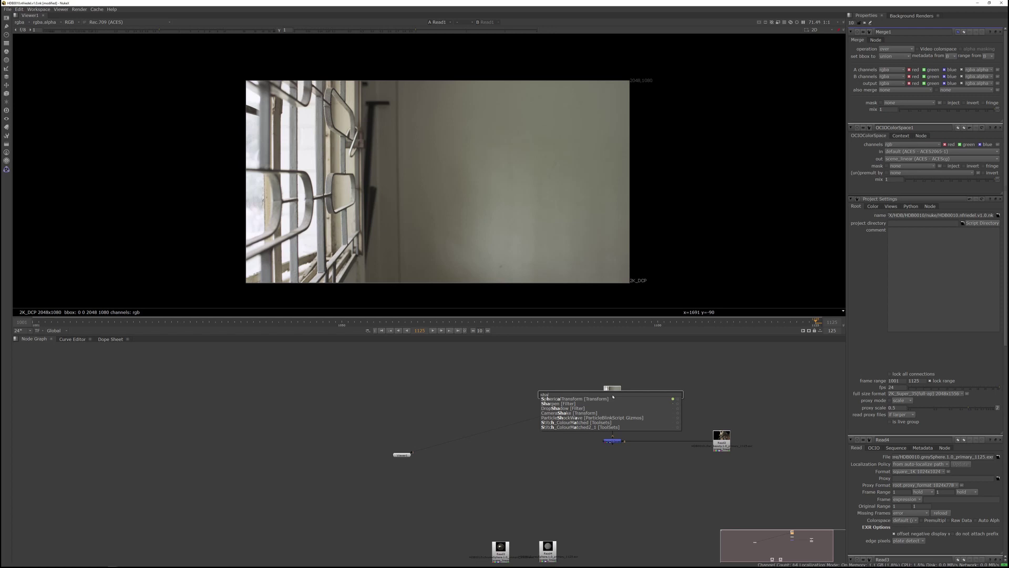
key("BackSpace")
type("uffle [Channel")
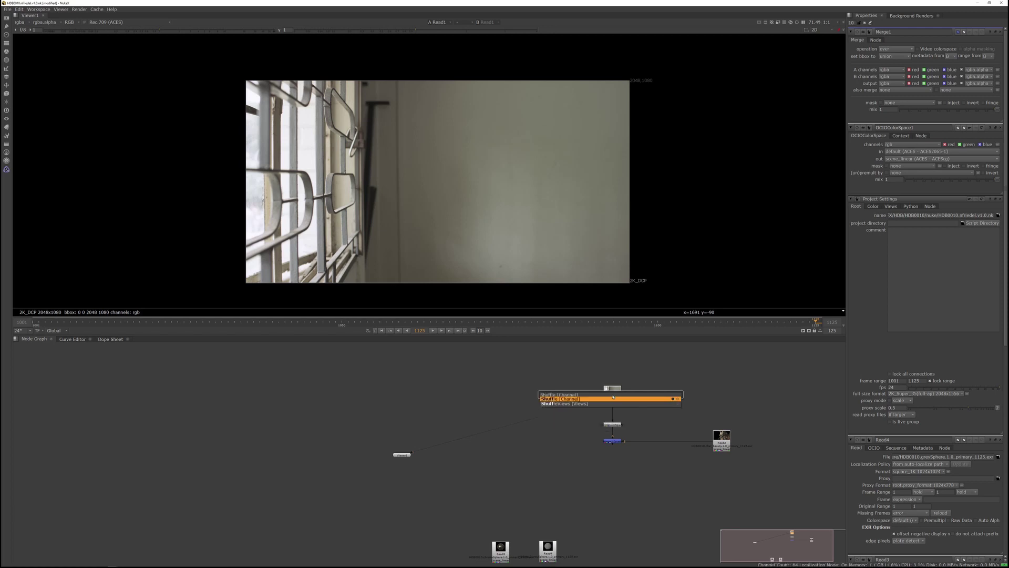
key("Return")
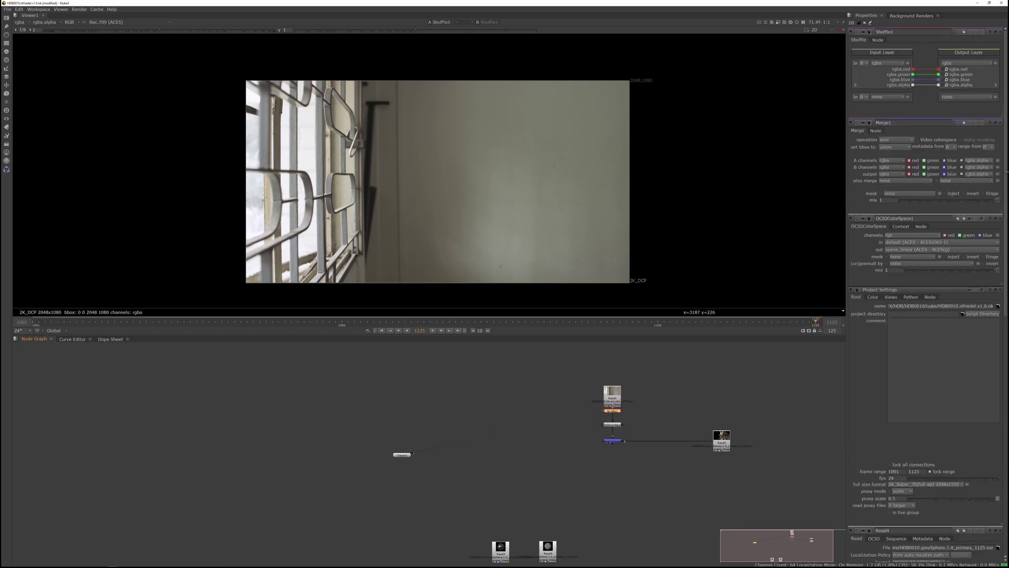
left_click(946, 85)
Step: Compare the merged character composite with the colour-converted plate alone in the viewer
left_click_drag(595, 414, 611, 441)
left_click(613, 441)
scroll(615, 445, "up", 3)
middle_click_drag(435, 161, 442, 161)
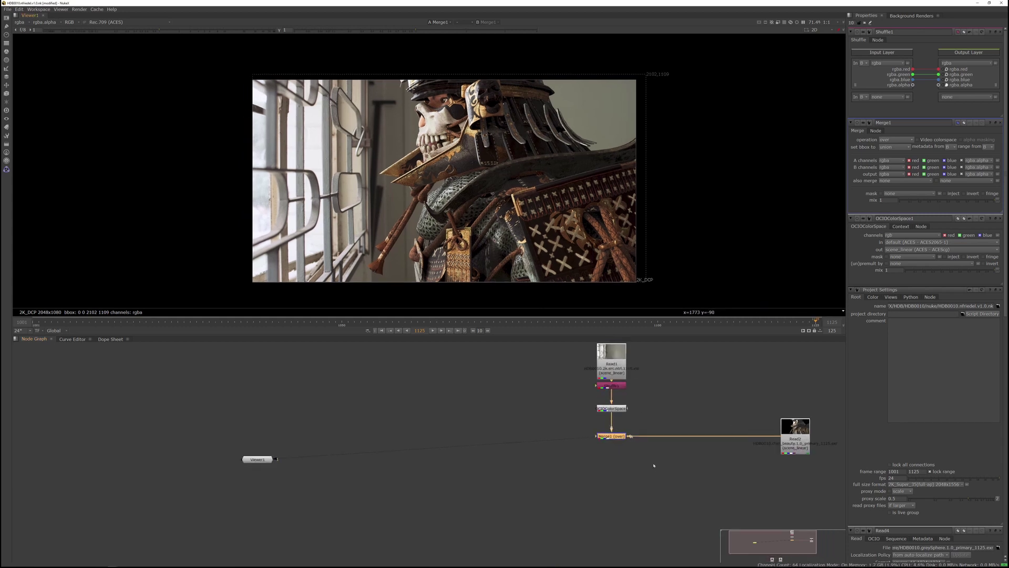
key("1")
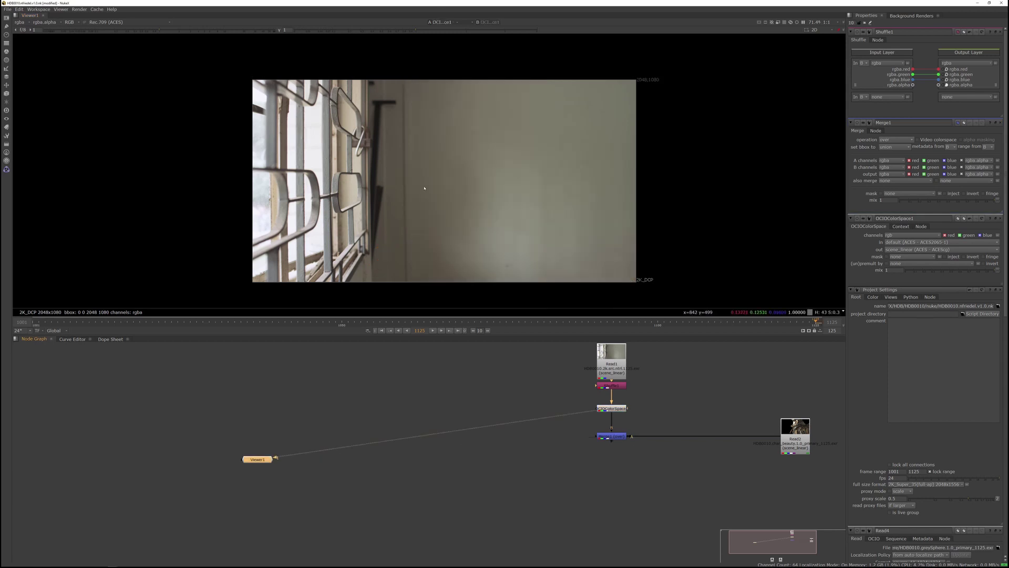
middle_click_drag(681, 426, 548, 381)
scroll(510, 439, "down", 1)
mouse_move(493, 483)
middle_mouse_down()
mouse_move(508, 445)
mouse_move(500, 498)
middle_mouse_up()
left_click(683, 418)
key("1")
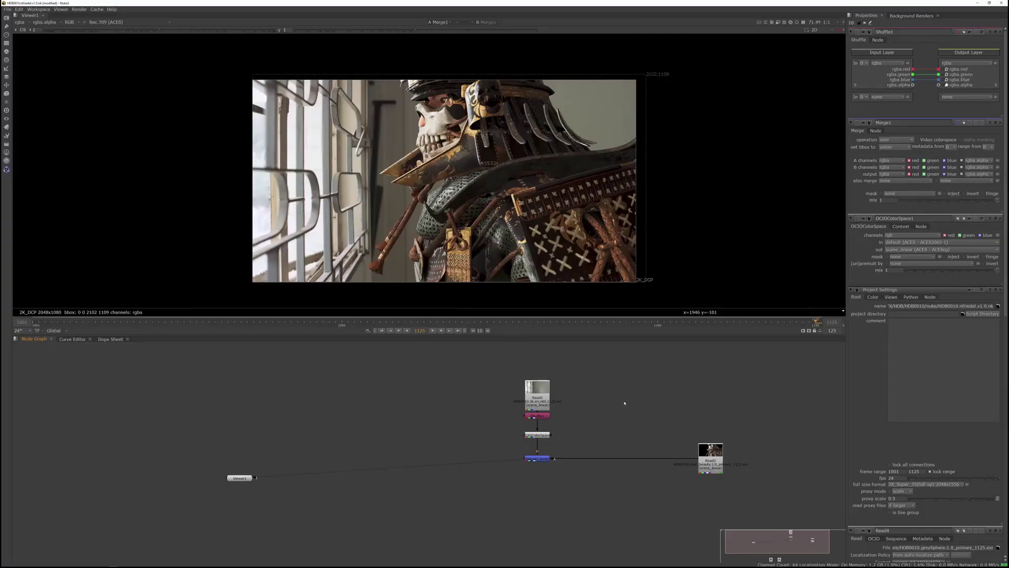
Step: Read in the 24mm Rokinon T16 Distort EXR map from the VFX/color lens charts folder, place it above the character branch and view it
key("r")
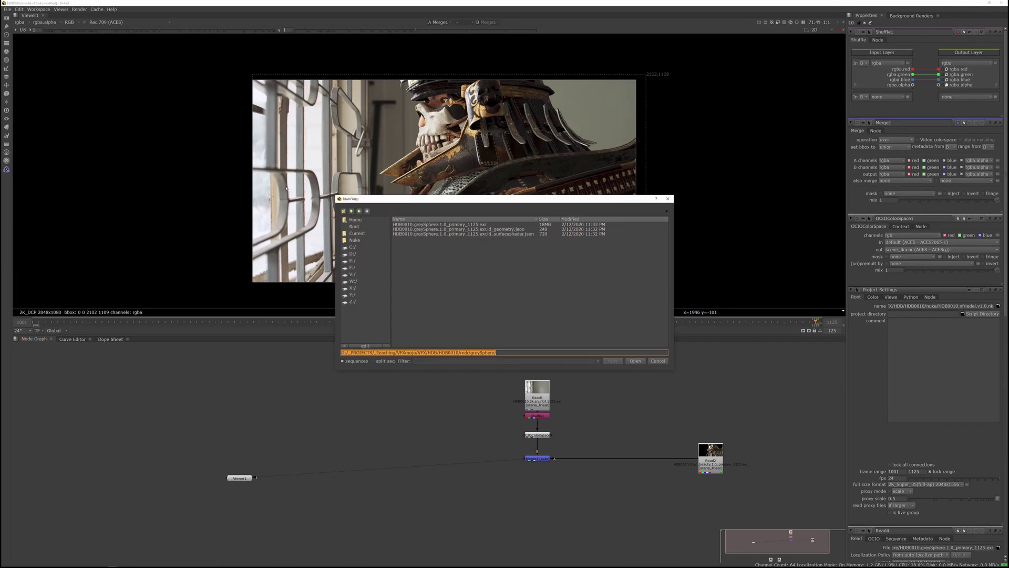
left_click(351, 211)
left_click(352, 211)
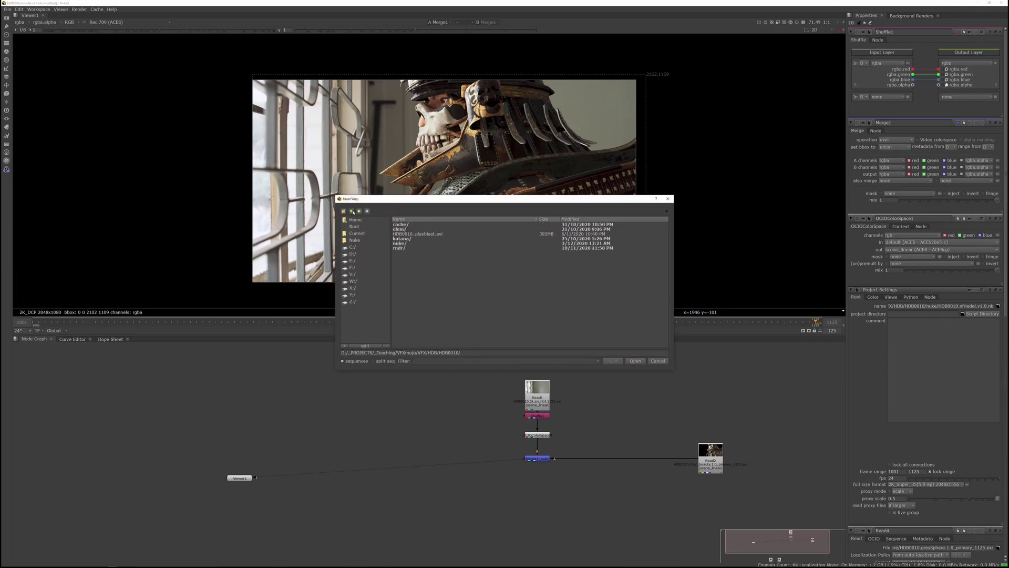
left_click(351, 211)
left_click(352, 211)
double_click(399, 229)
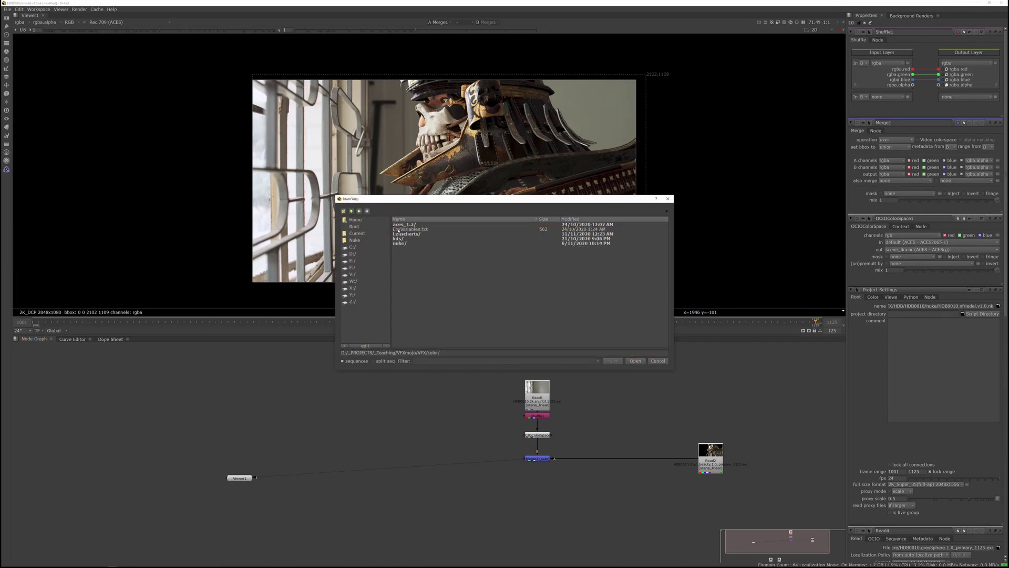
double_click(407, 234)
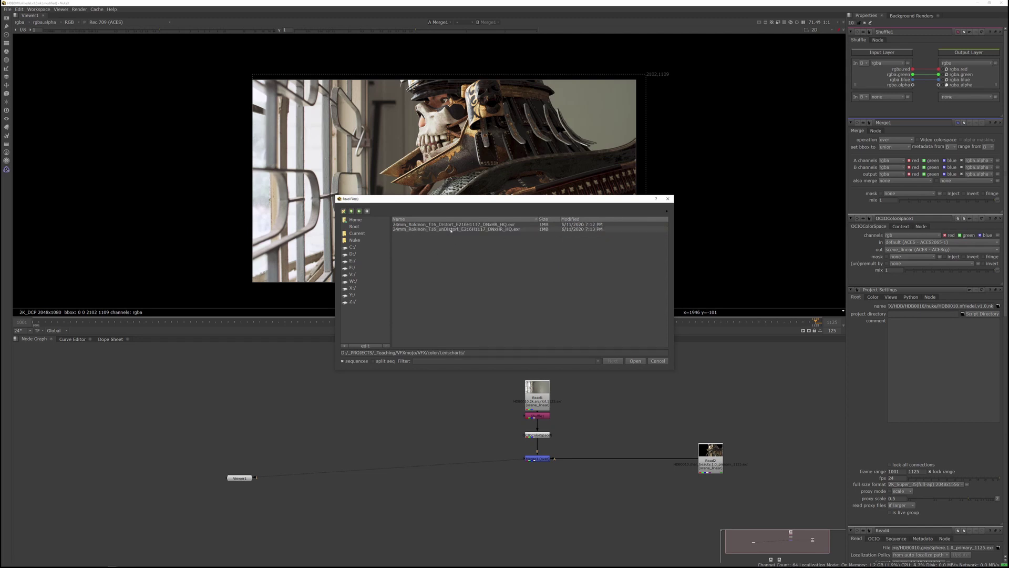
left_click(414, 225)
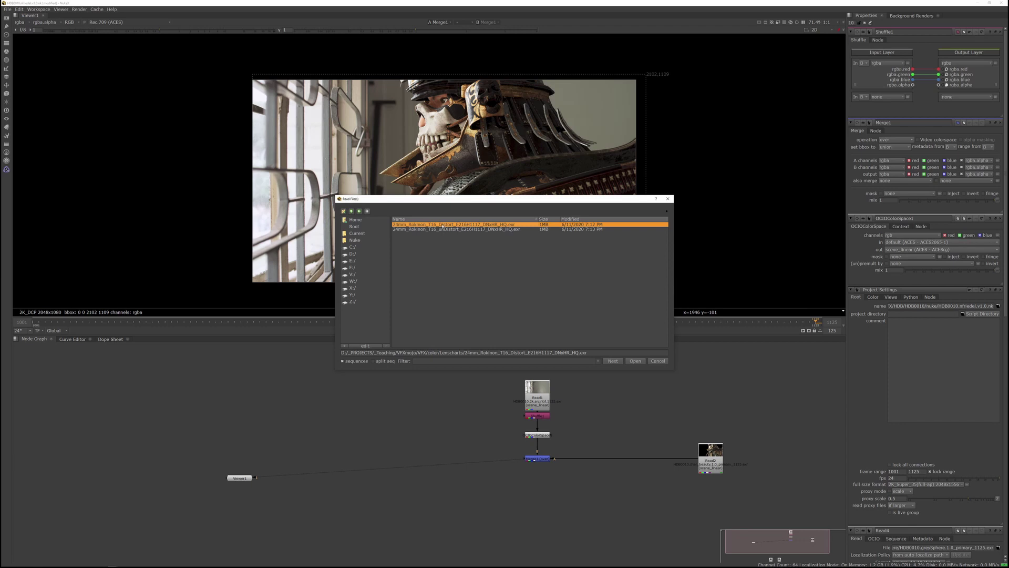
left_click(635, 361)
left_click(630, 397)
left_click_drag(627, 410, 678, 387)
key("1")
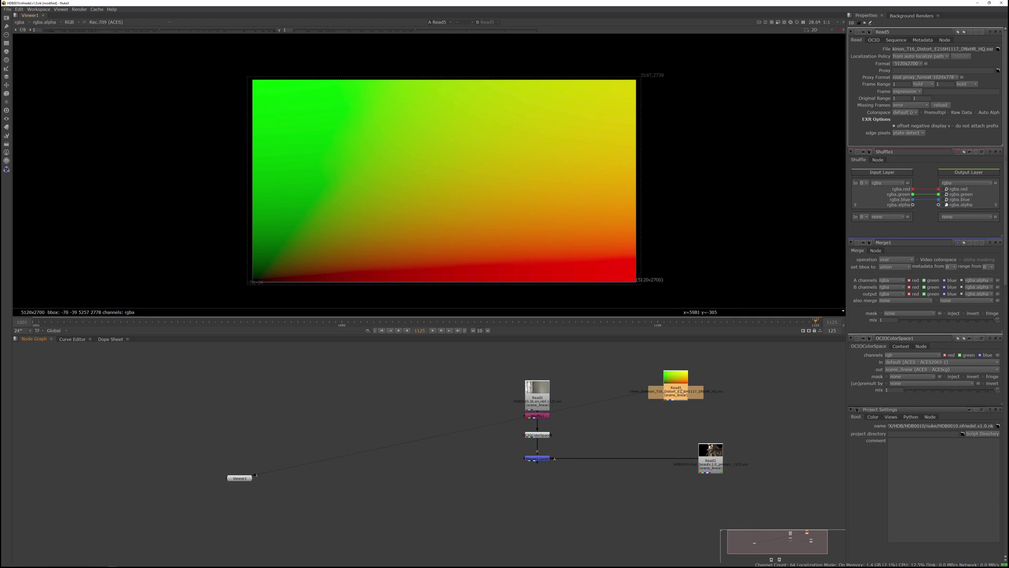
Step: Add a Reformat node after the distortion map with its output format set to 2102x1109
key("Tab")
type("ref")
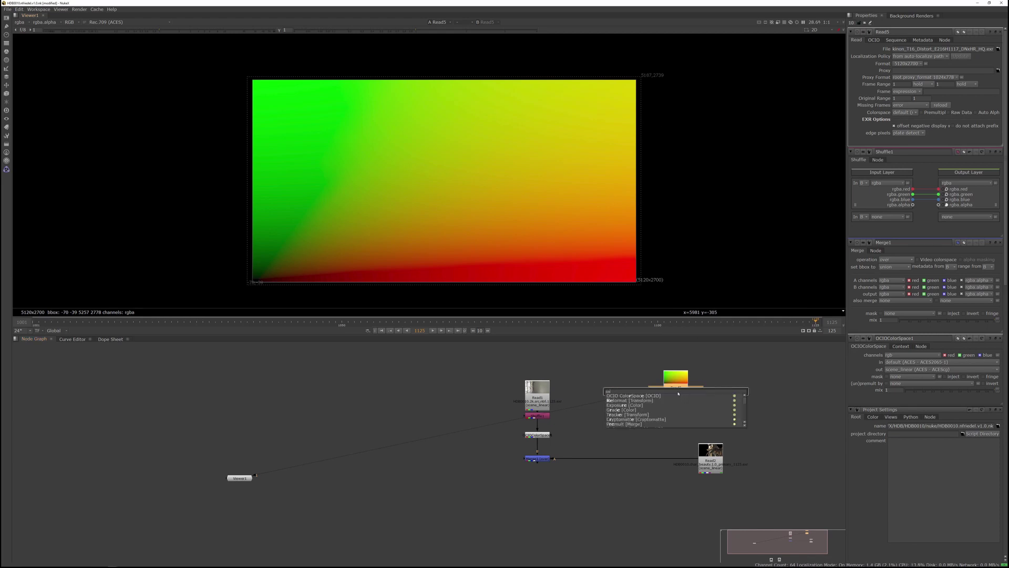
key("Return")
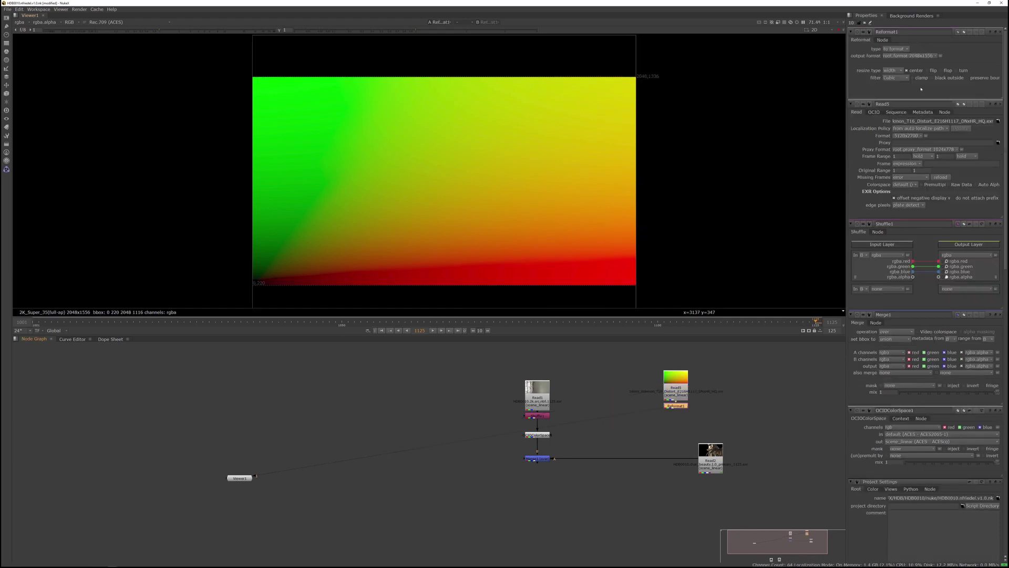
left_click(919, 56)
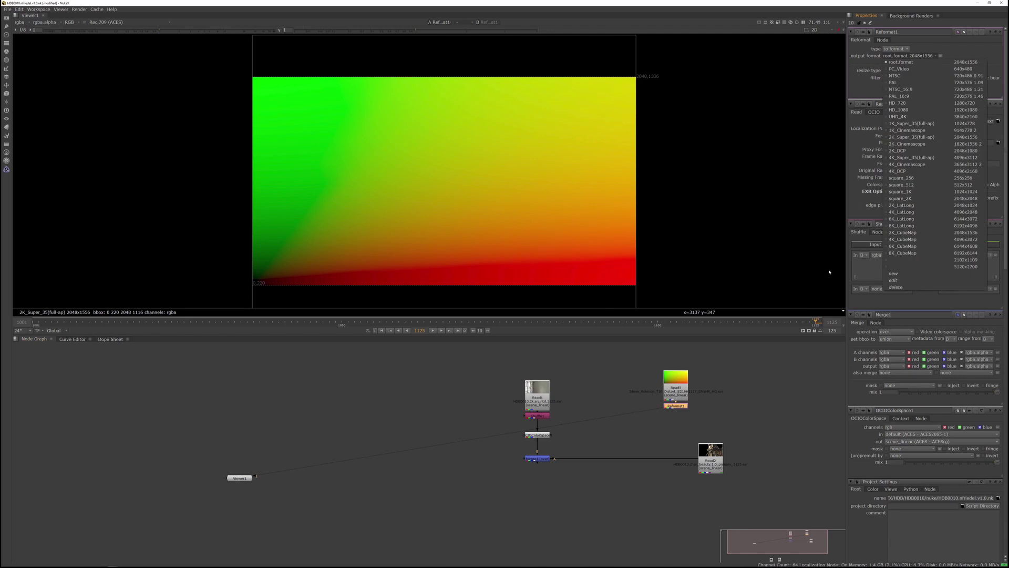
left_click(947, 259)
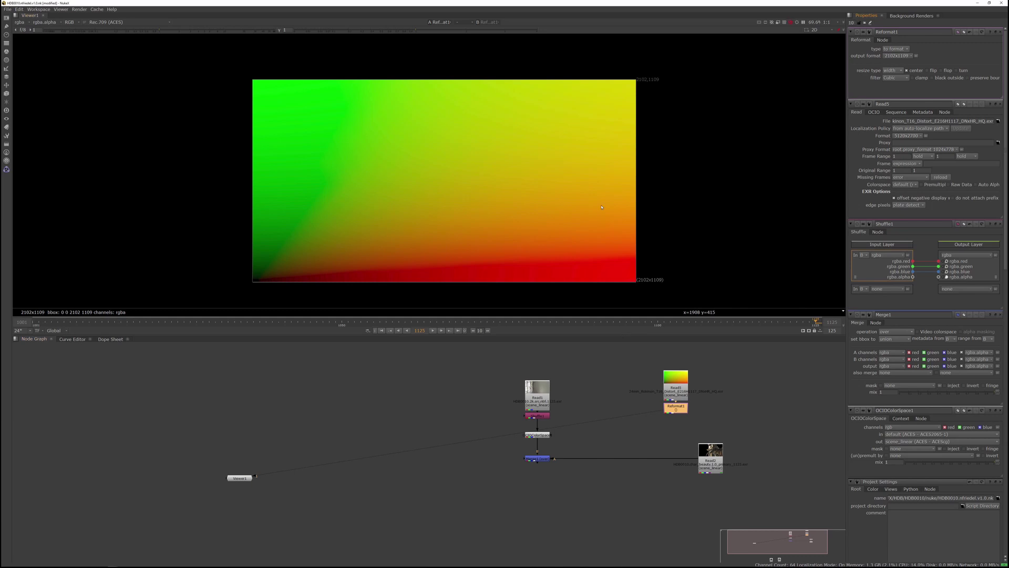
Step: Insert an STMap node between the character render and the Merge, with the reformatted distortion map feeding its stmap input
left_click_drag(639, 357, 653, 412)
left_click(653, 434)
key("Tab")
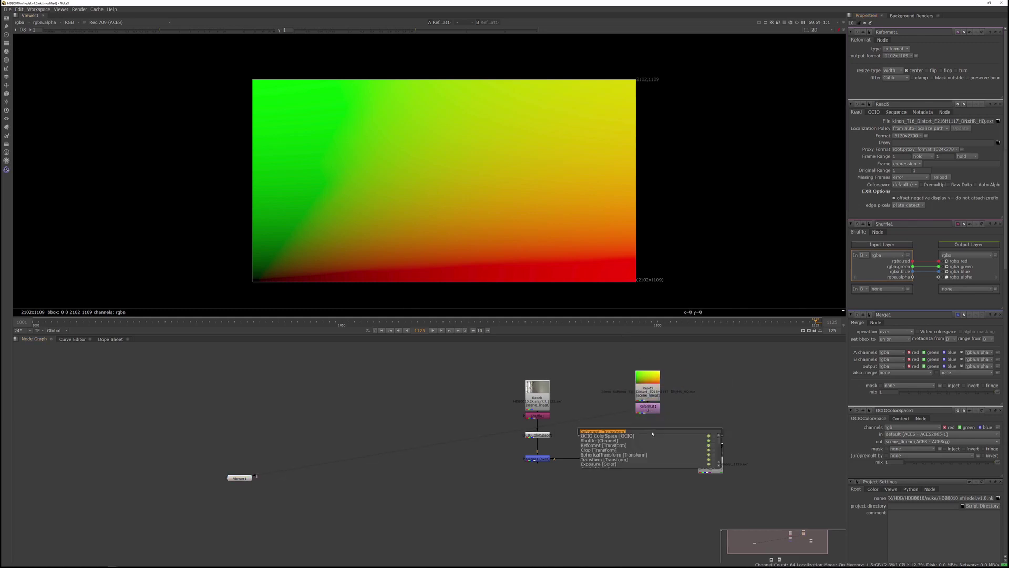
type("stmap")
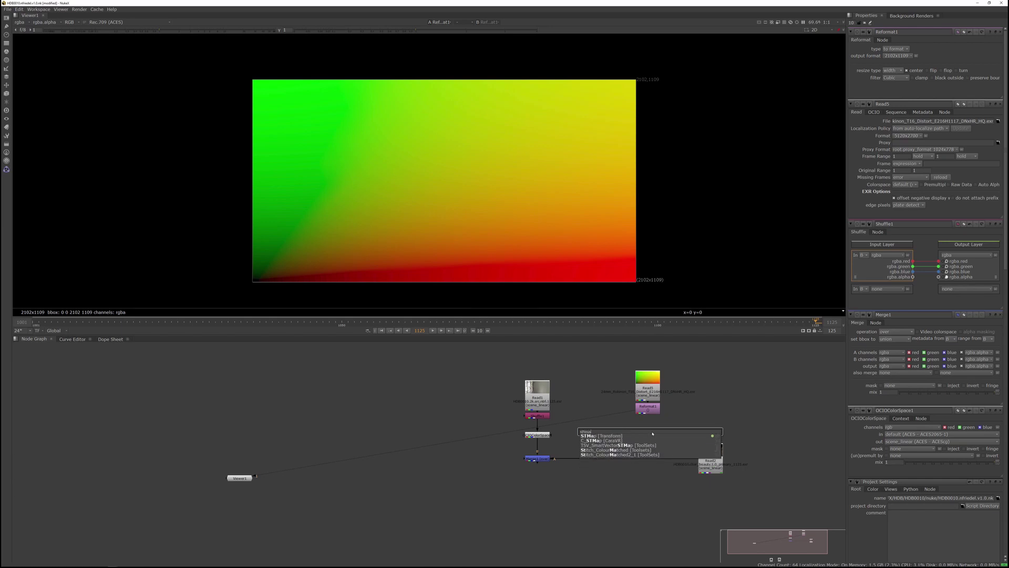
key("Return")
left_click_drag(653, 433, 631, 459)
left_click_drag(717, 470, 741, 468)
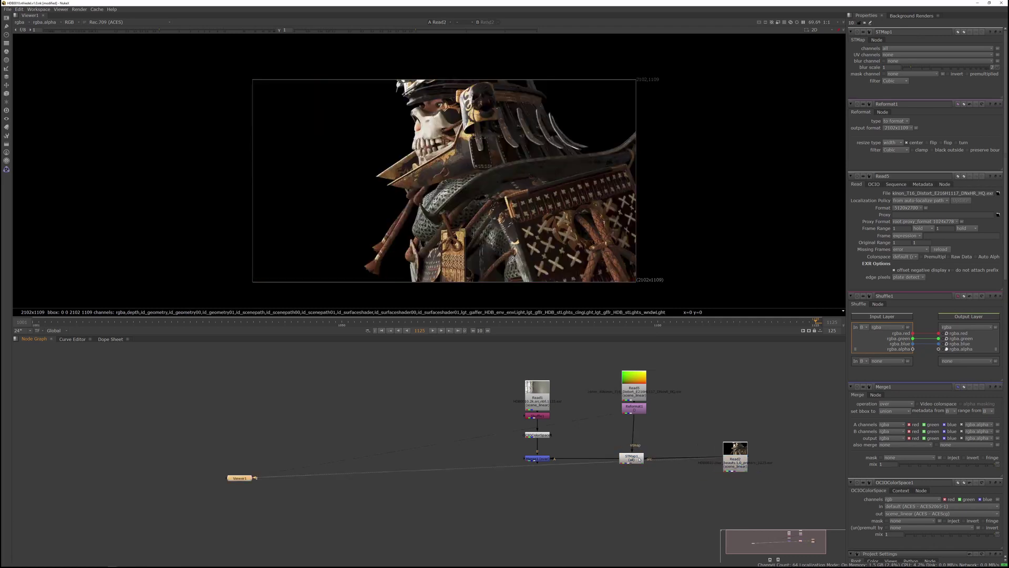
Step: View the STMap node and set its UV channels to rgb
left_click(634, 458)
key("1")
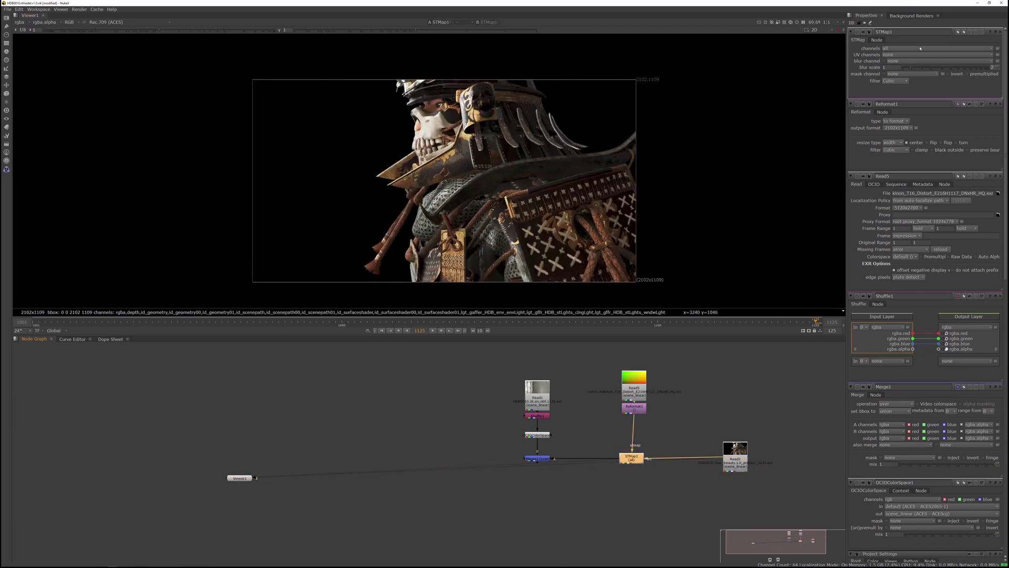
left_click(895, 55)
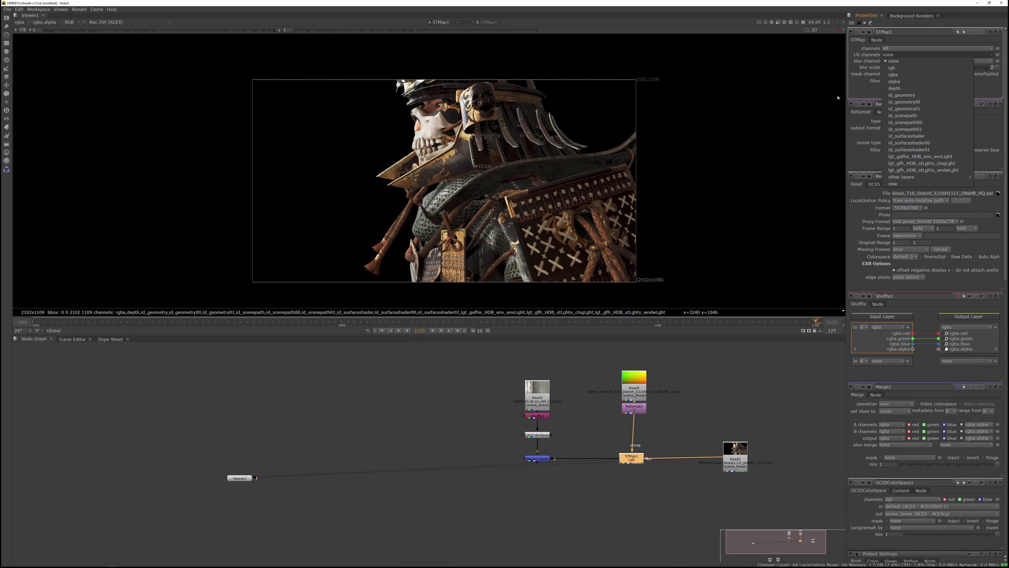
left_click(854, 67)
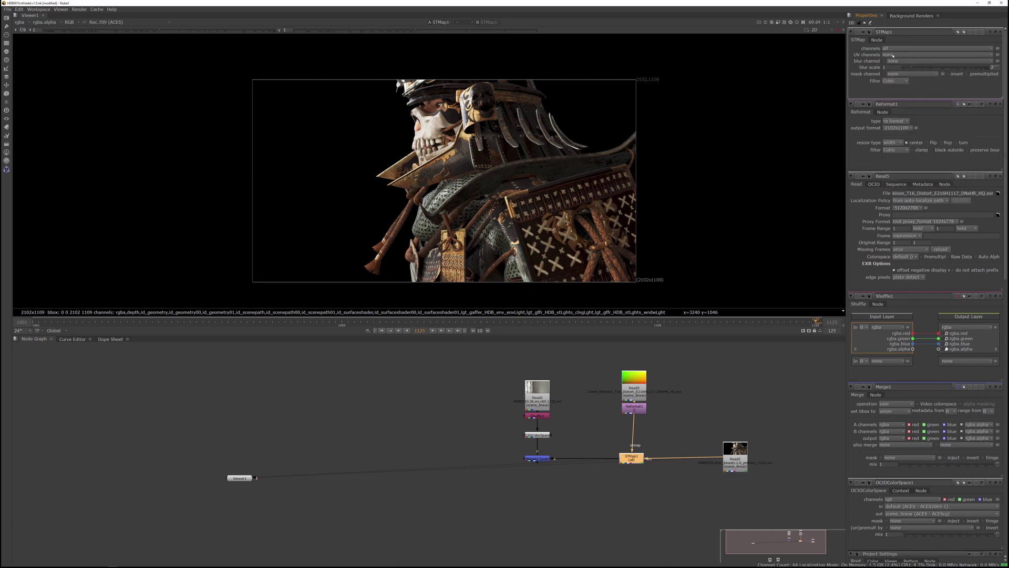
left_click(894, 54)
left_click(895, 67)
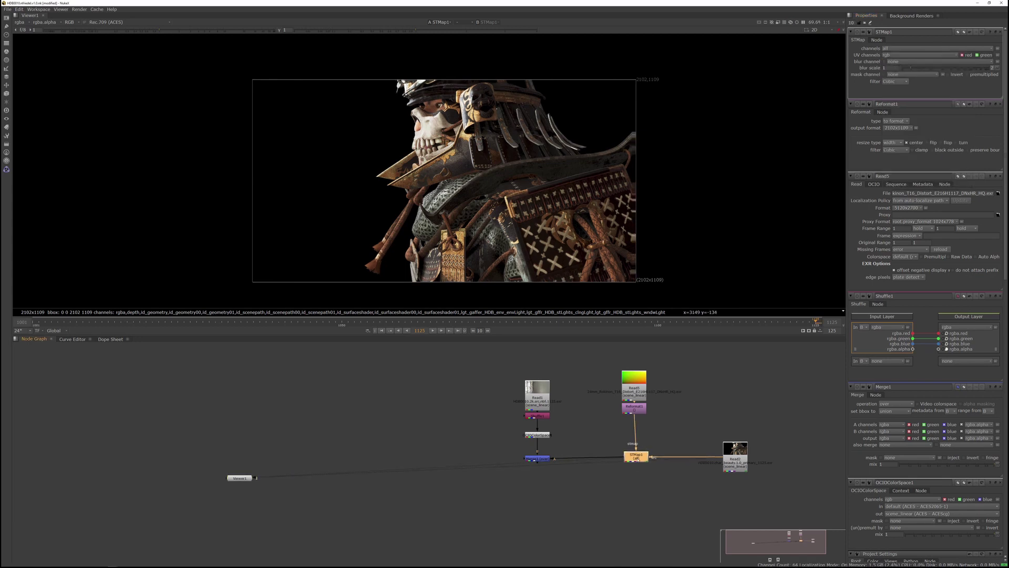
Step: Inspect the lens-distorted character render in the viewer and line up the STMap node beneath the distortion map
left_click_drag(609, 459, 636, 456)
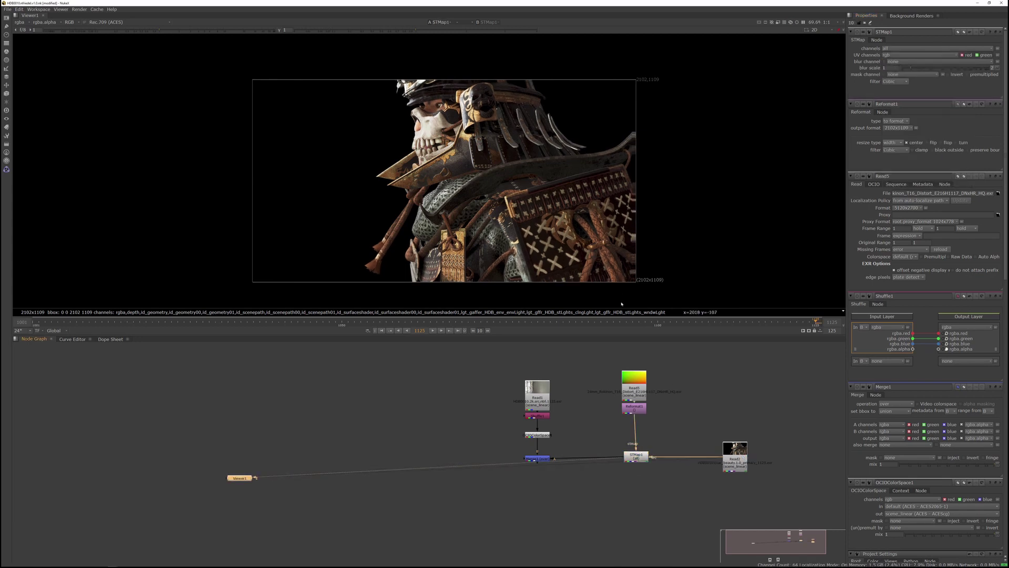
scroll(624, 290, "up", 3)
scroll(631, 182, "down", 3)
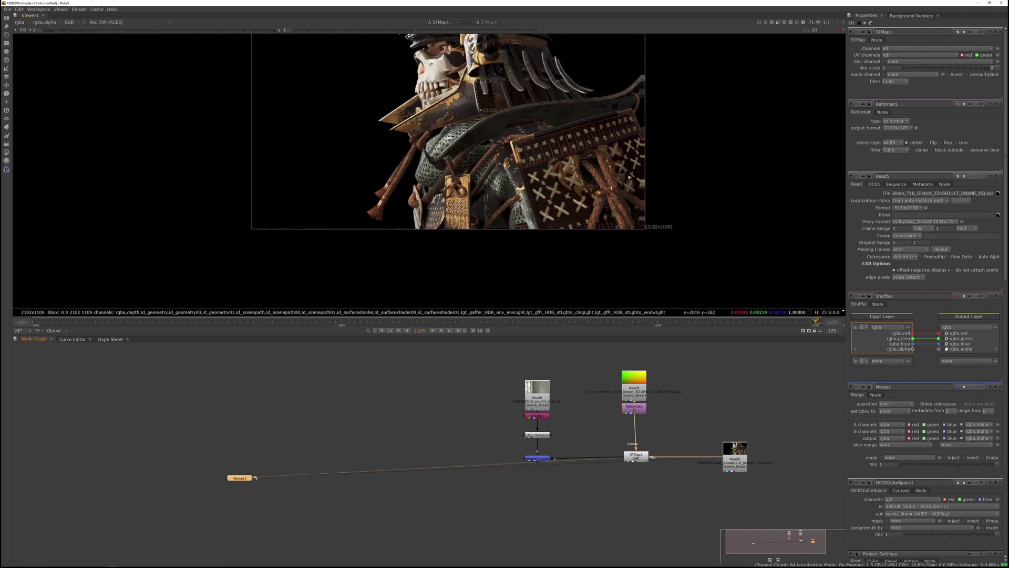
middle_click_drag(632, 181, 648, 217)
left_click_drag(644, 459, 623, 455)
Step: Insert a second Reformat node between the STMap and the Merge
middle_click_drag(608, 443, 632, 415)
left_click(632, 415)
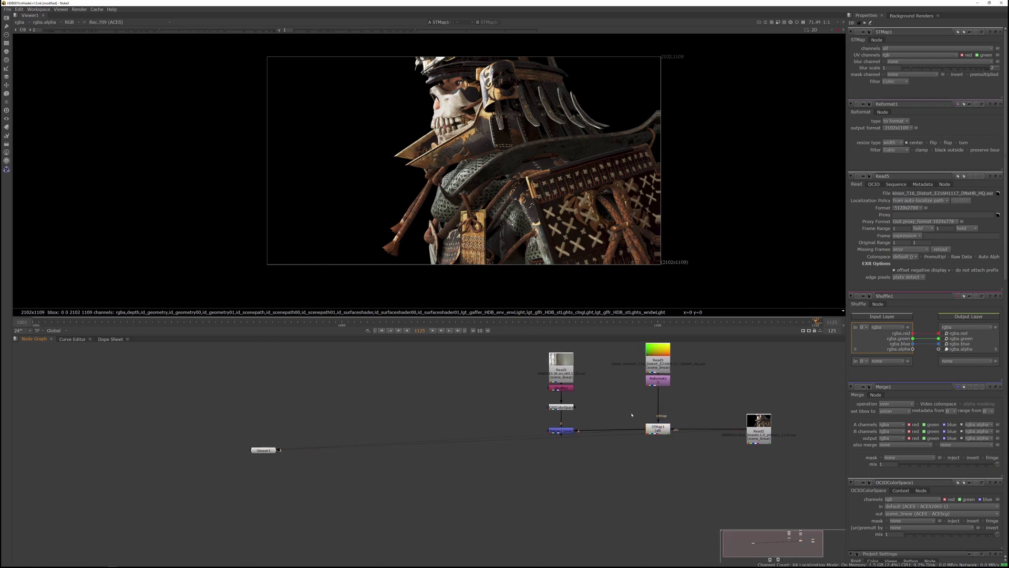
key("Tab")
type("ref")
key("Return")
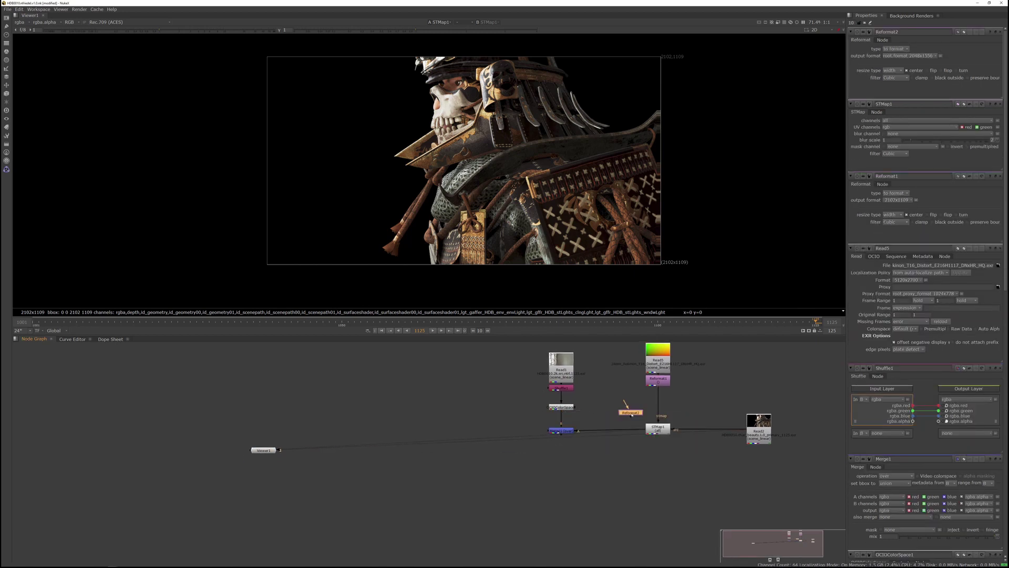
left_click_drag(632, 414, 625, 429)
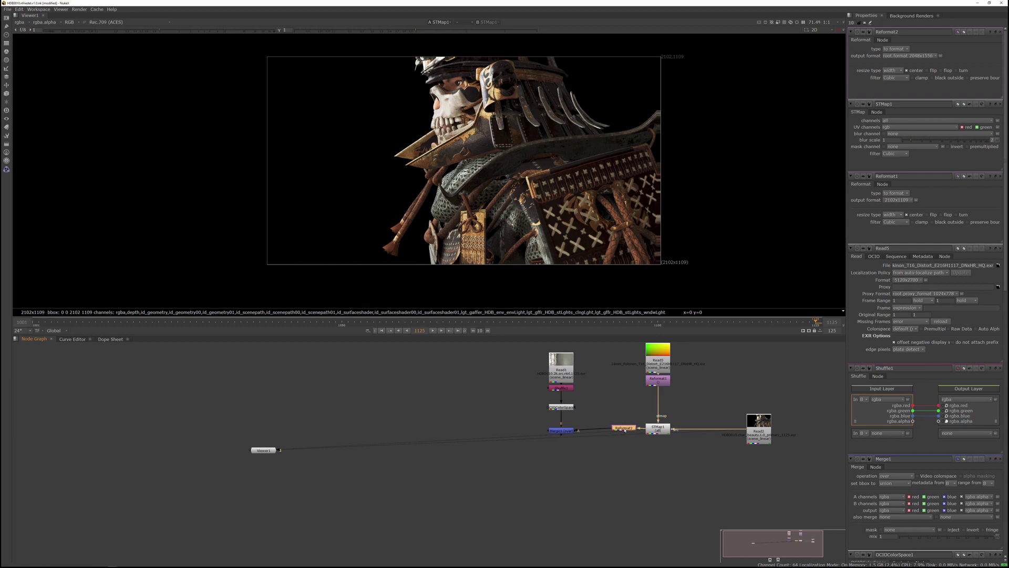
Step: Compare the colour-converted plate with the reformatted character render in the viewer
left_click(657, 431)
left_click(558, 407)
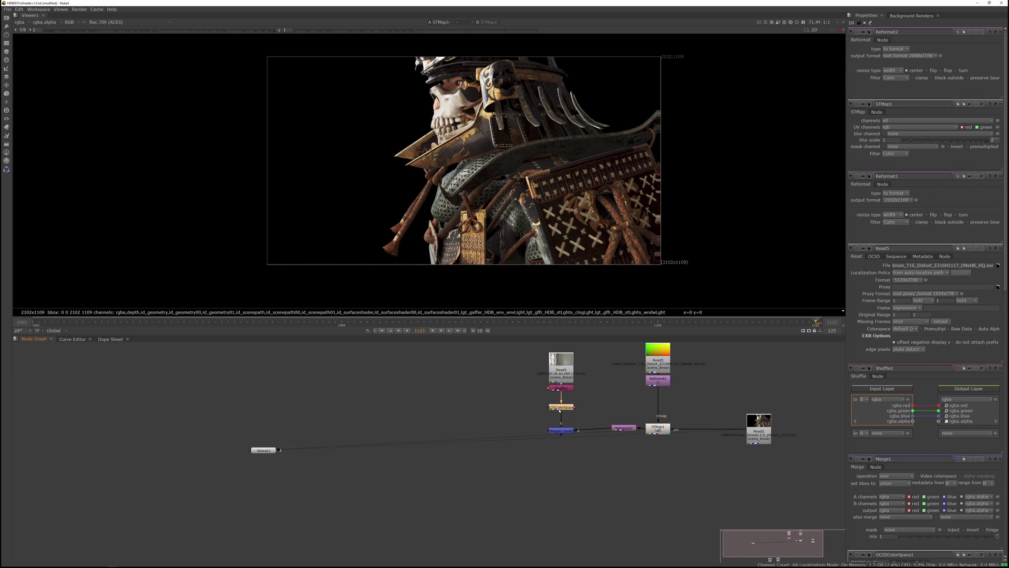
key("1")
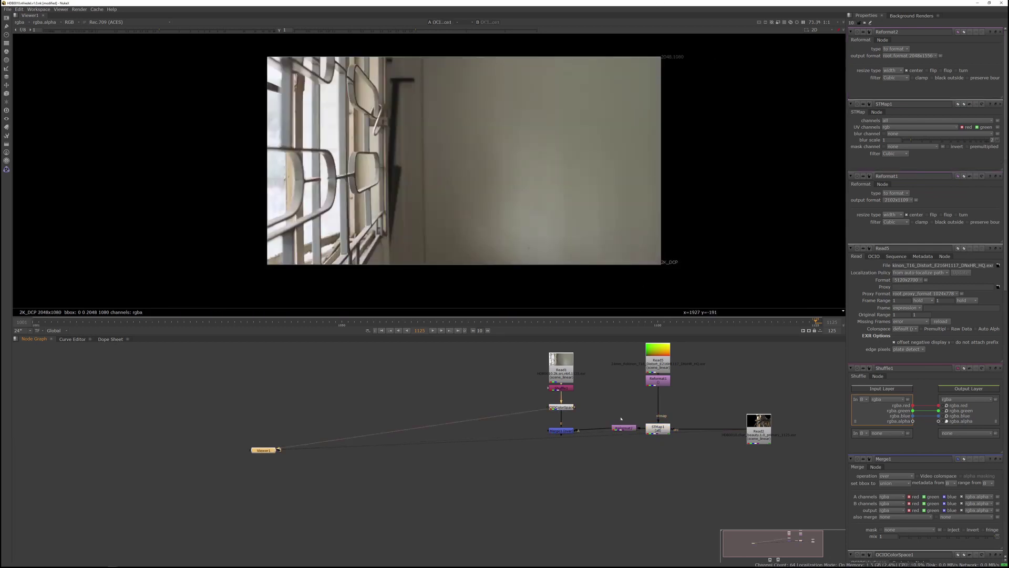
left_click(621, 429)
key("1")
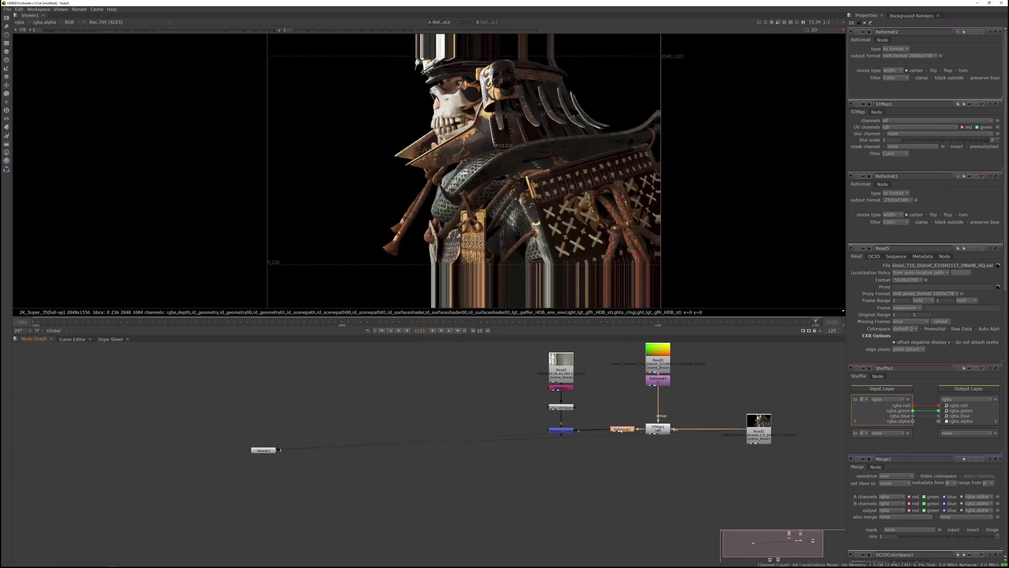
Step: Set the character branch's Reformat to output format 2K_DCP 2048x1080 with resize type none
left_click(909, 55)
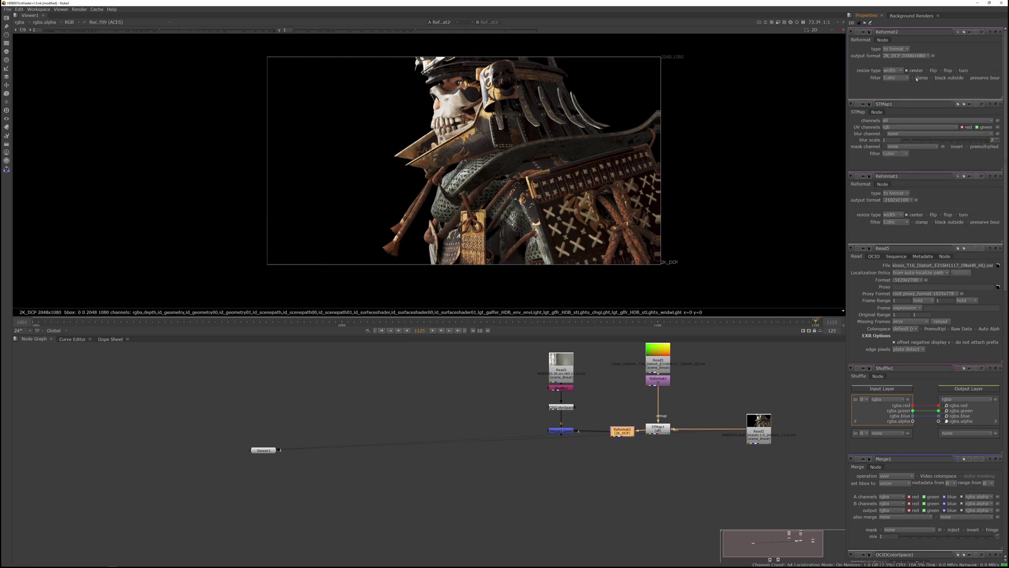
left_click(894, 70)
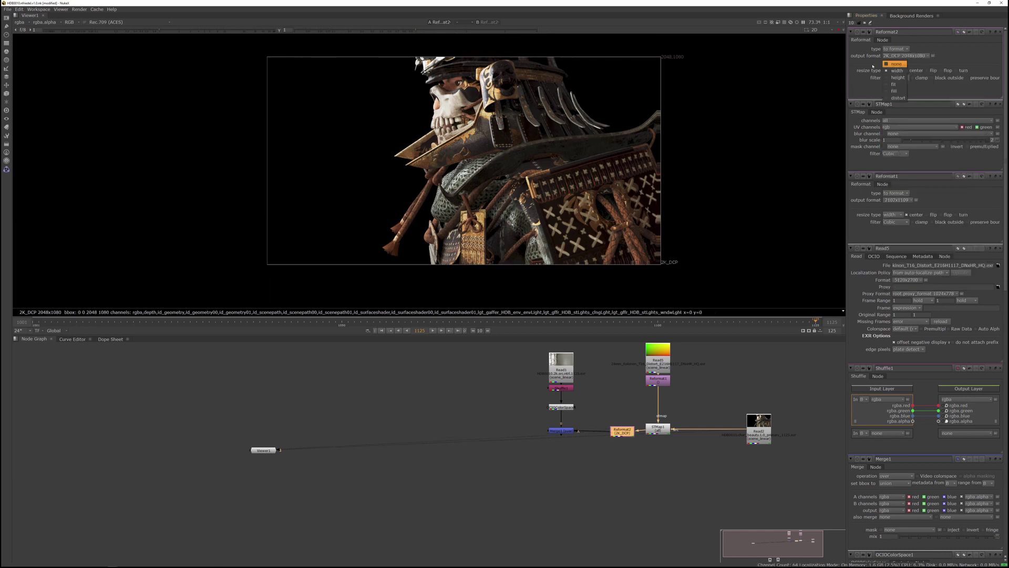
left_click(894, 64)
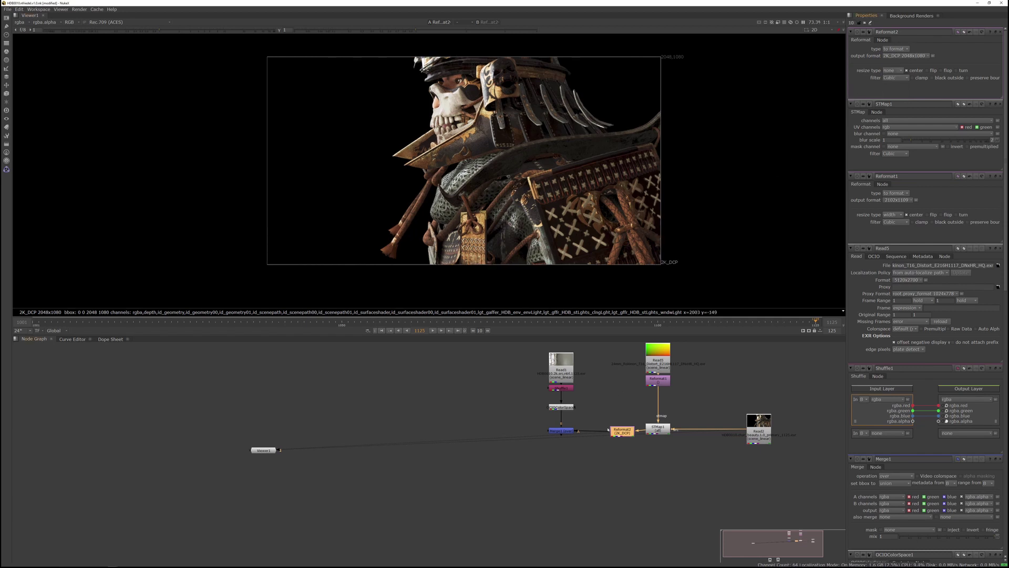
left_click(591, 433)
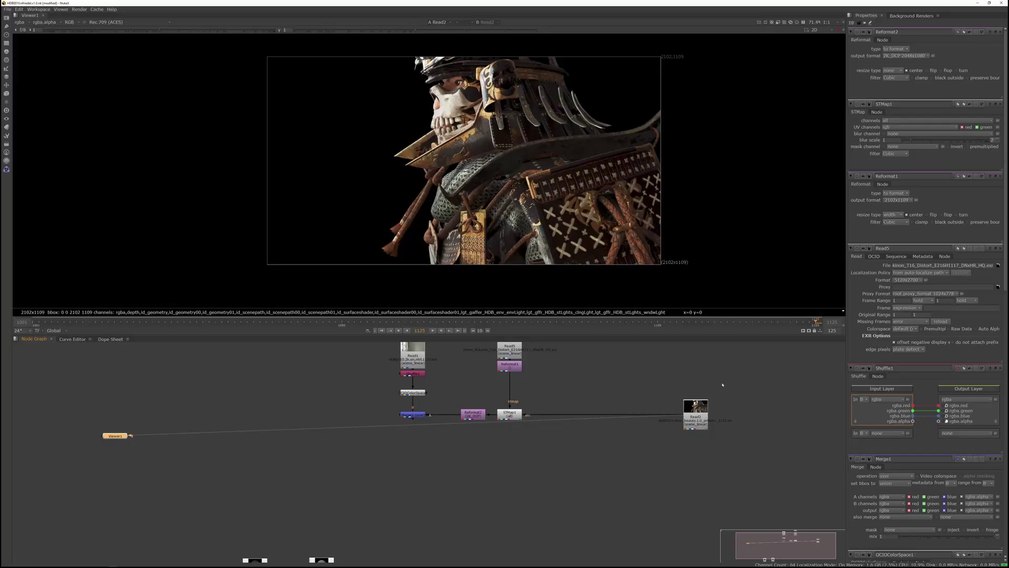
Step: Inspect the depth and id_geometry layers of the character render in the viewer
left_click(695, 416)
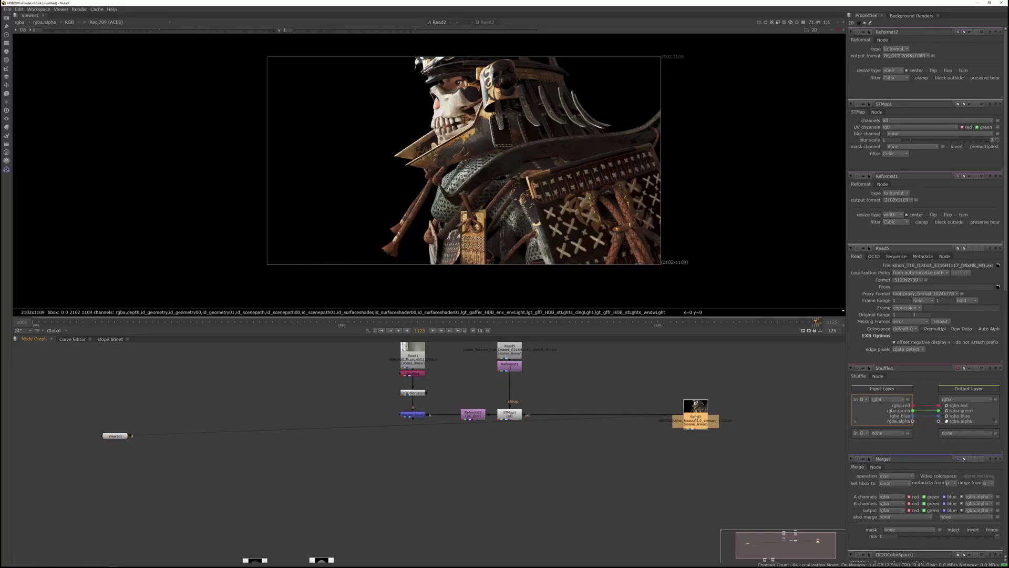
left_click(20, 22)
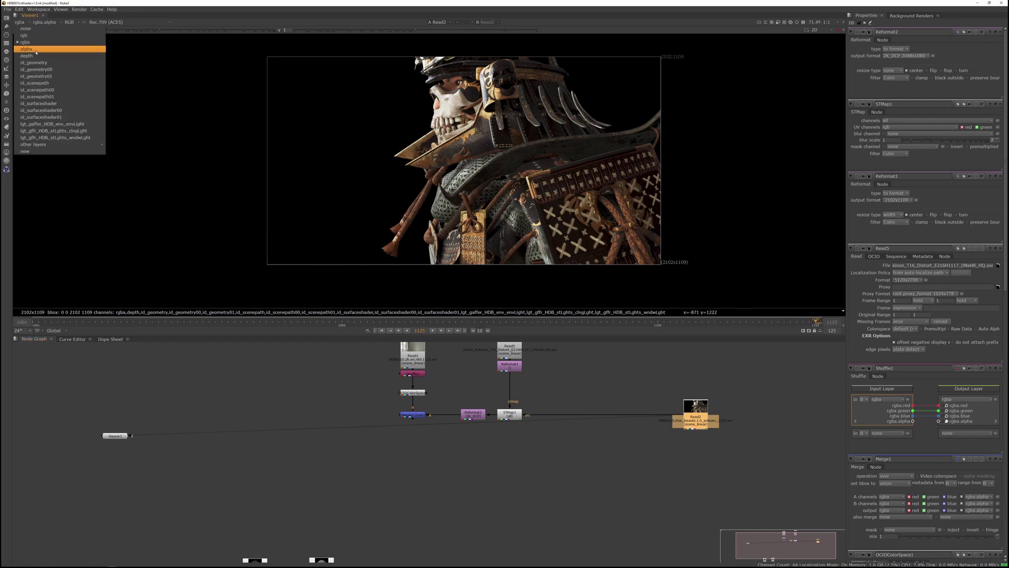
left_click(26, 50)
left_click(21, 23)
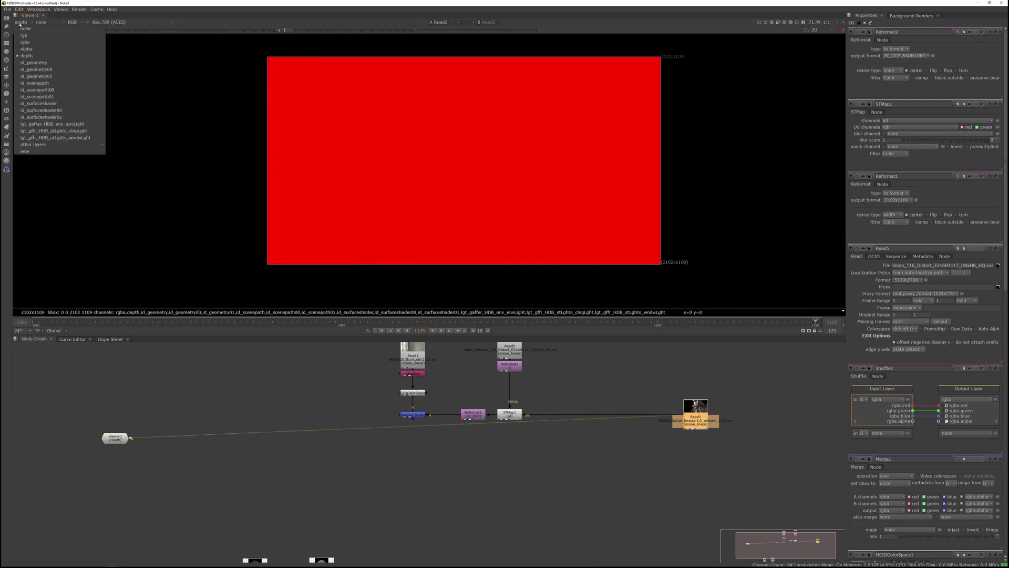
left_click(26, 61)
left_click(26, 23)
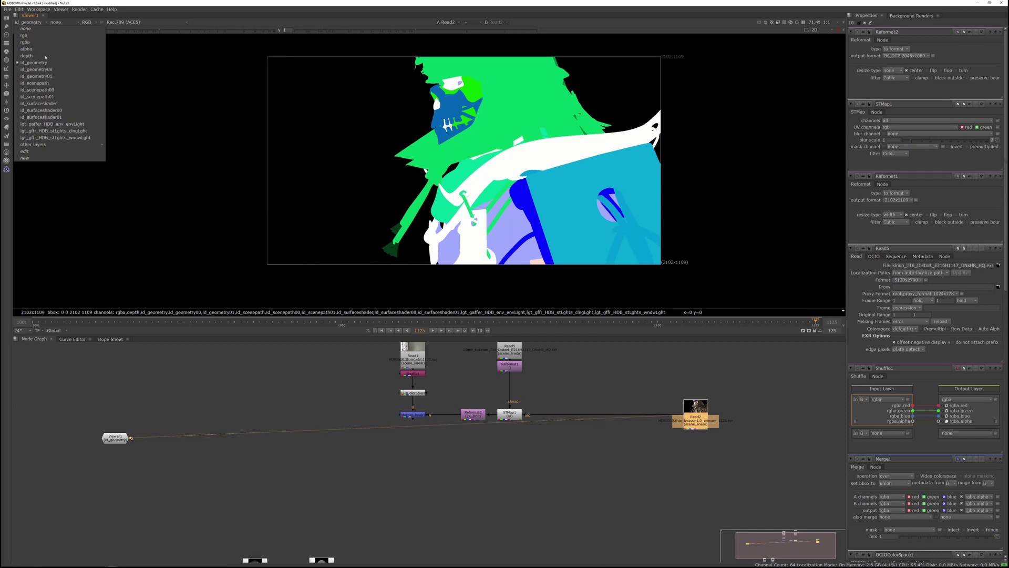
left_click(43, 55)
left_click(21, 23)
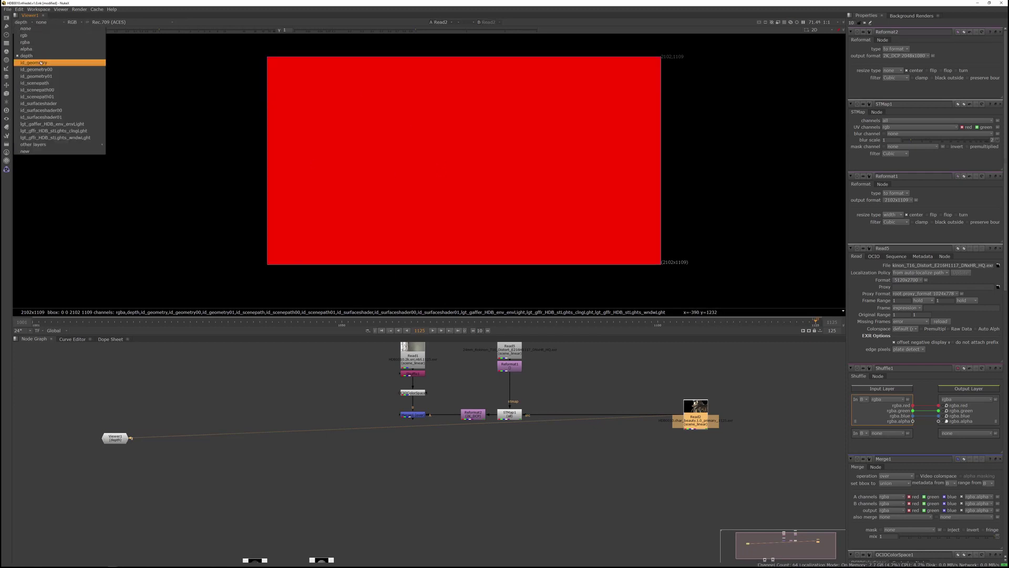
left_click(42, 62)
Step: Check the character render's id_geometry01 and id_scenepath00 layers plus its environment and set light passes
left_click(26, 23)
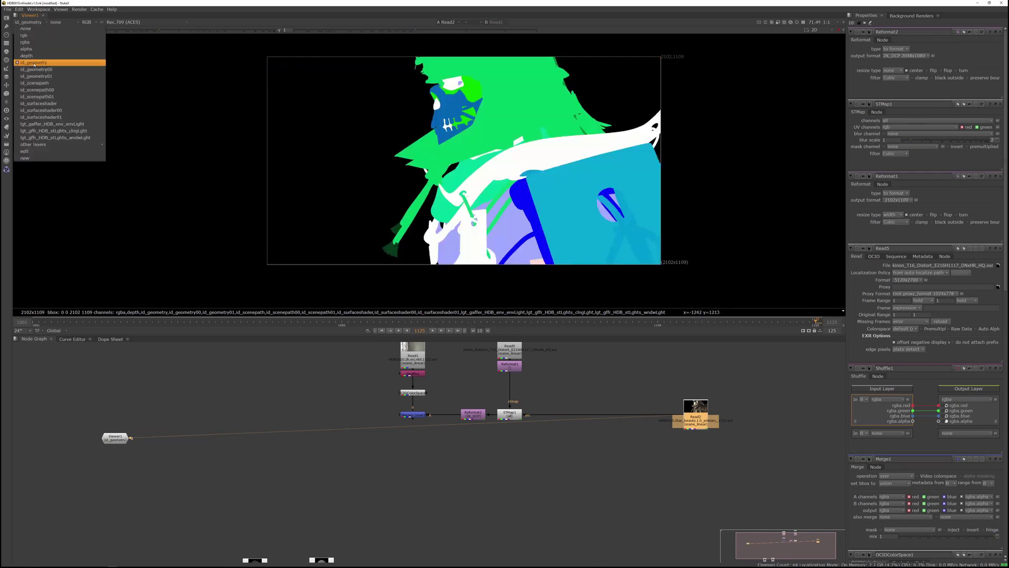
left_click(42, 77)
left_click(29, 23)
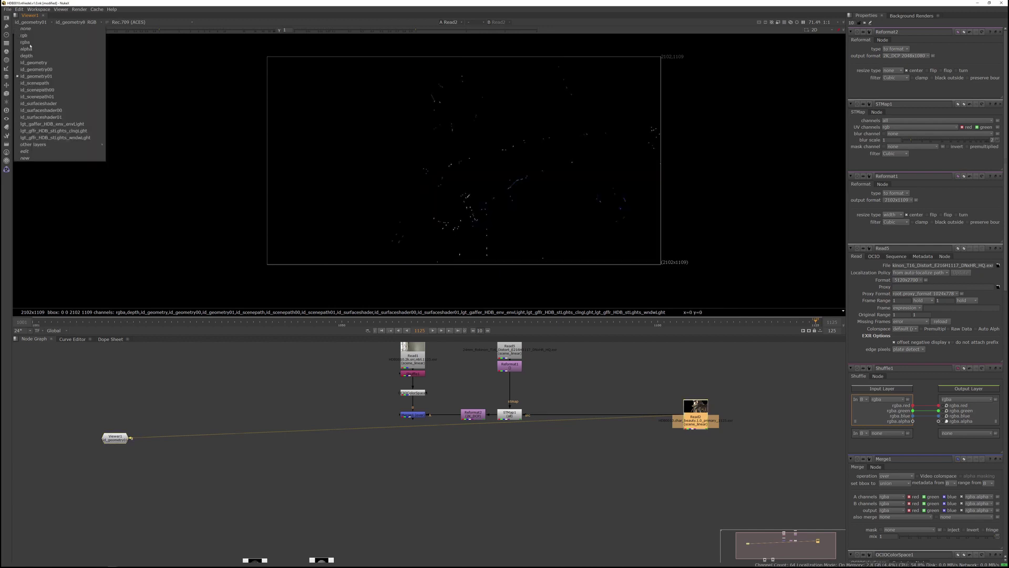
left_click(42, 90)
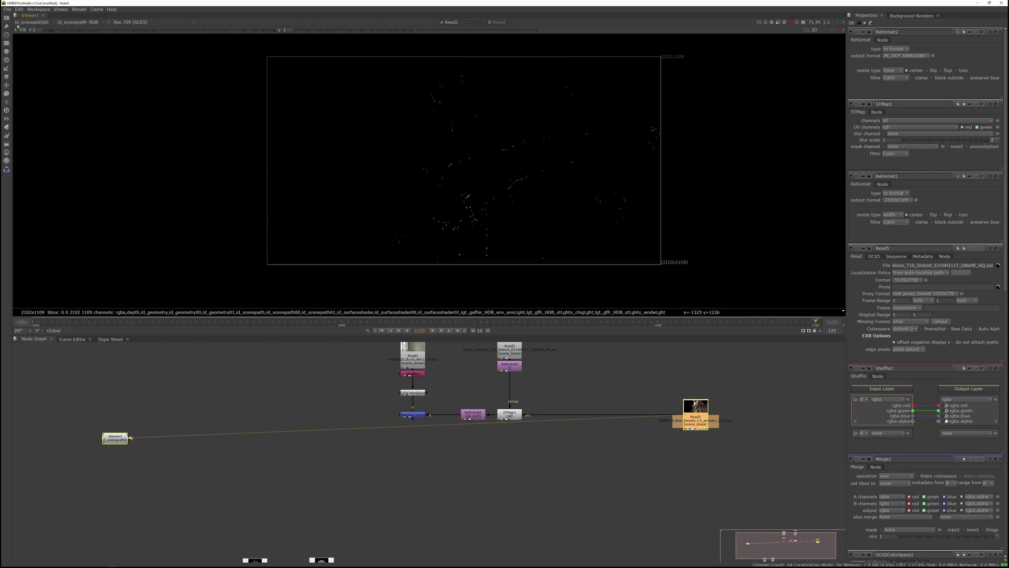
left_click(28, 22)
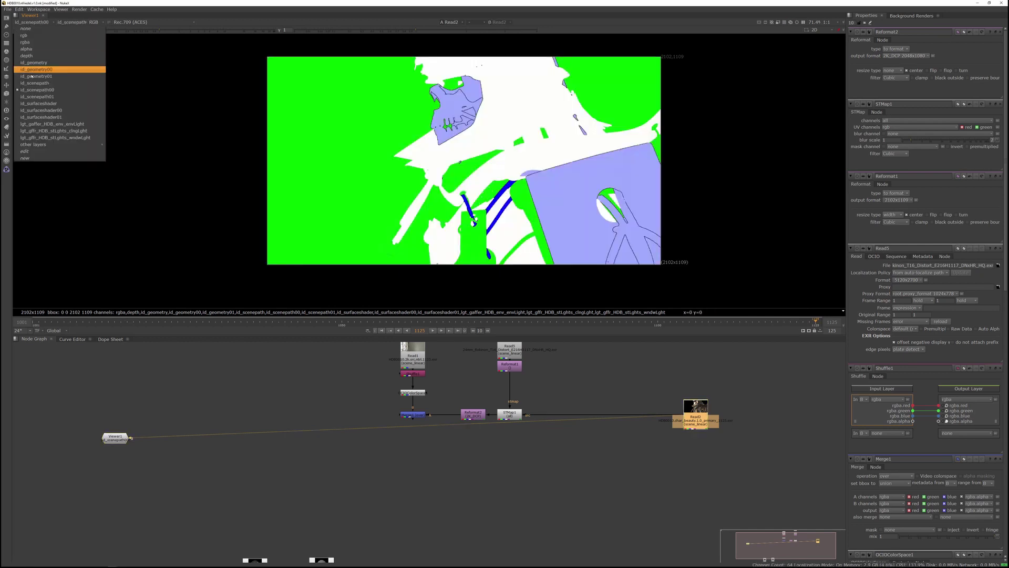
left_click(73, 124)
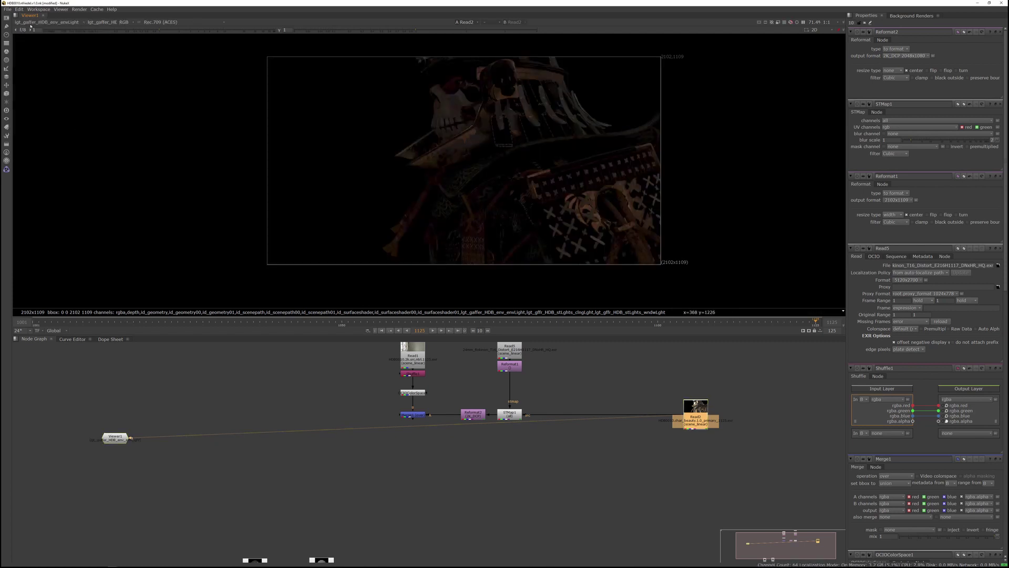
left_click(29, 23)
left_click(74, 130)
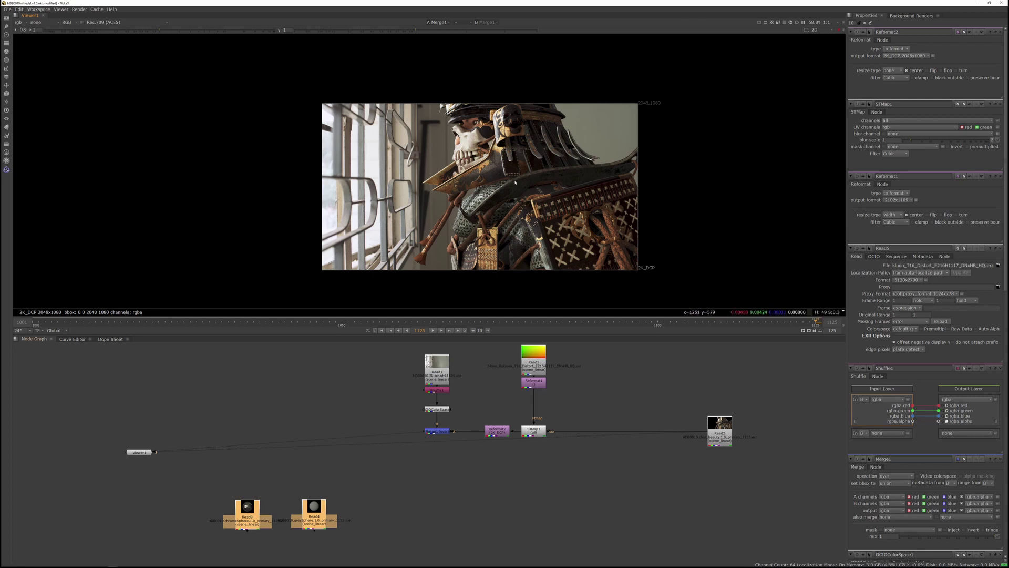
Step: Insert a ZDefocus node between the character beauty render and the STMap
middle_click_drag(518, 221, 516, 219)
mouse_move(613, 402)
middle_mouse_down()
mouse_move(611, 393)
mouse_move(611, 411)
middle_mouse_up()
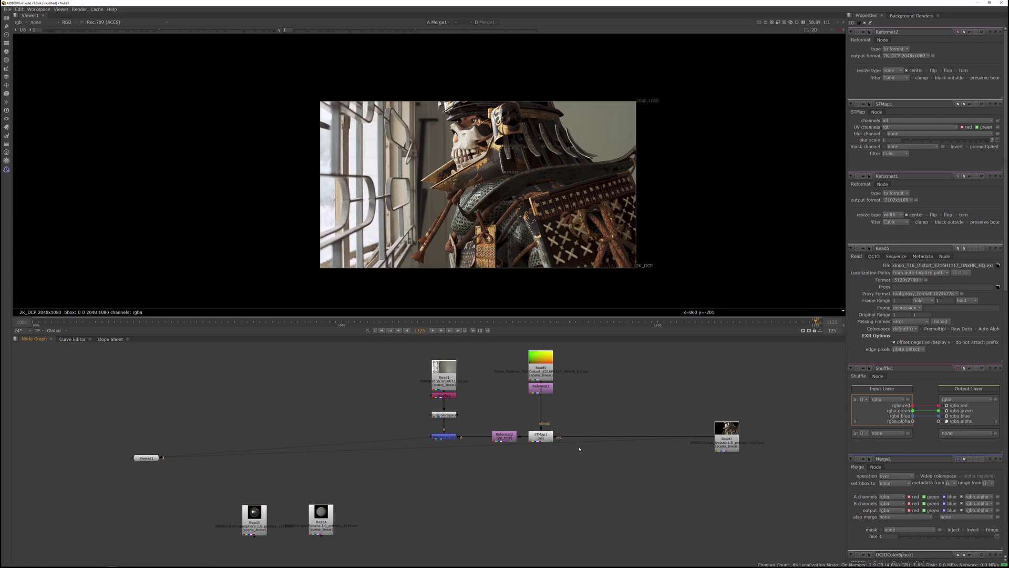
scroll(579, 448, "up", 3)
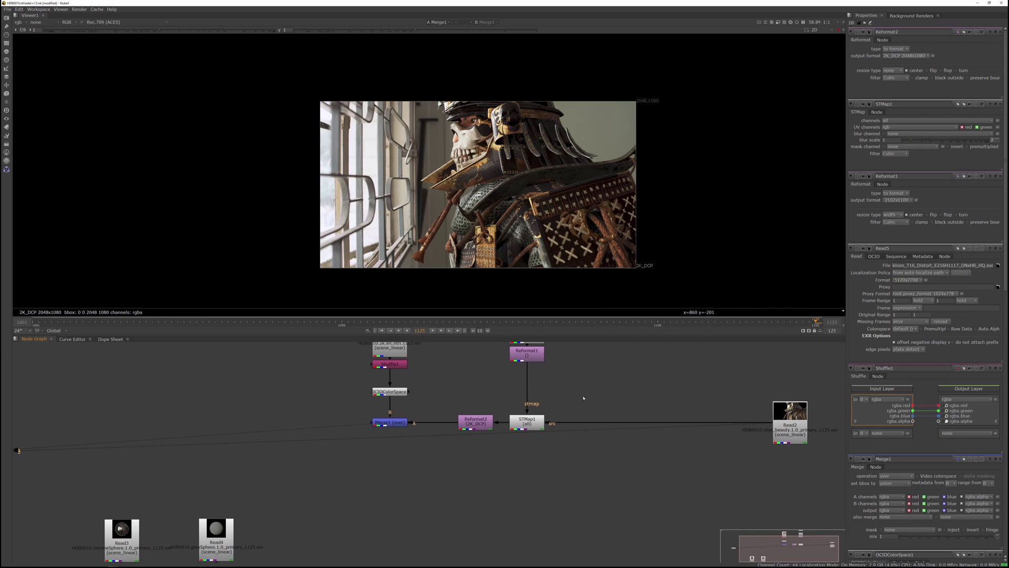
middle_click_drag(600, 380, 600, 396)
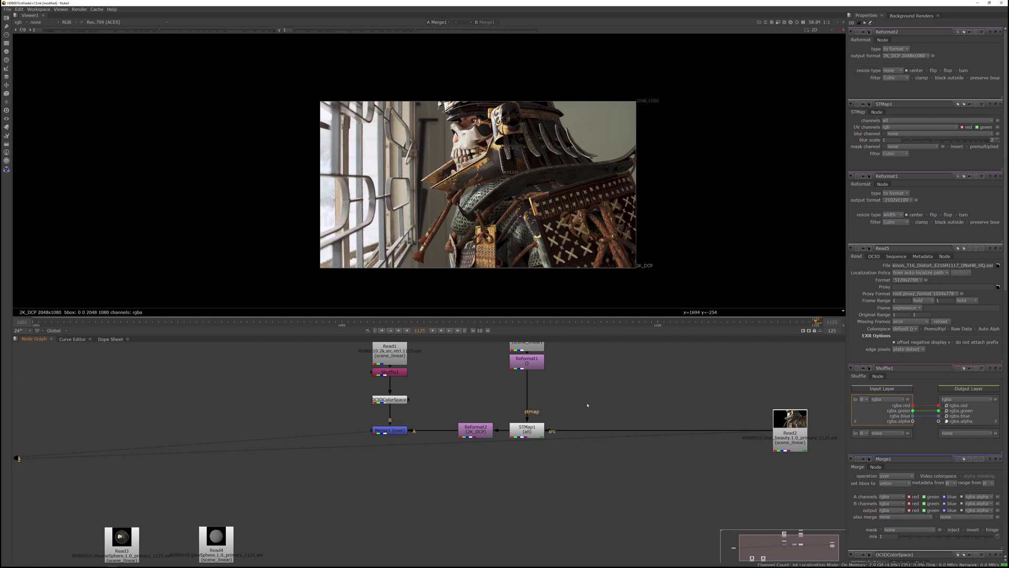
middle_click_drag(598, 422, 613, 401)
key("Tab")
type("zdef")
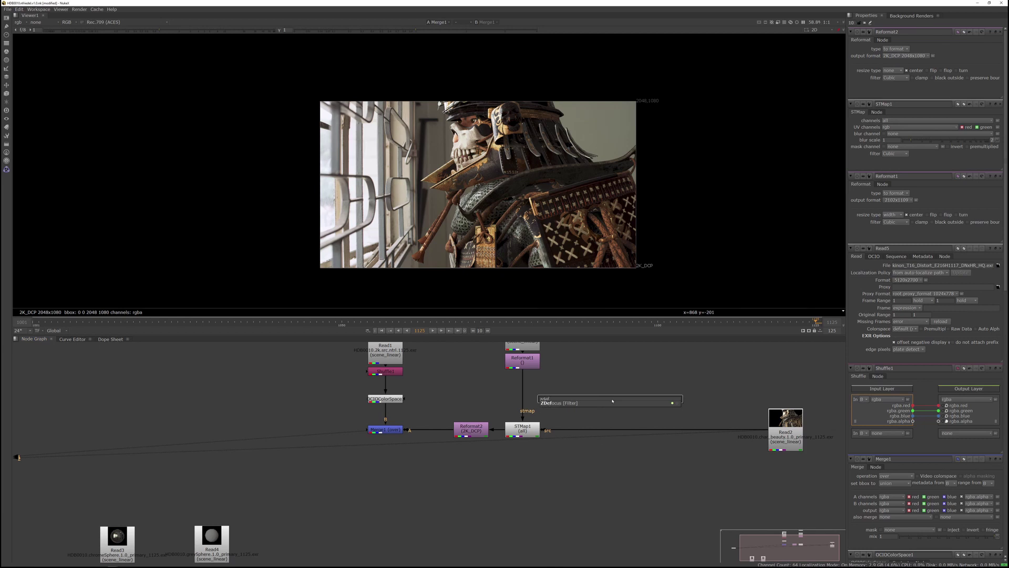
key("Return")
left_click_drag(612, 400, 593, 431)
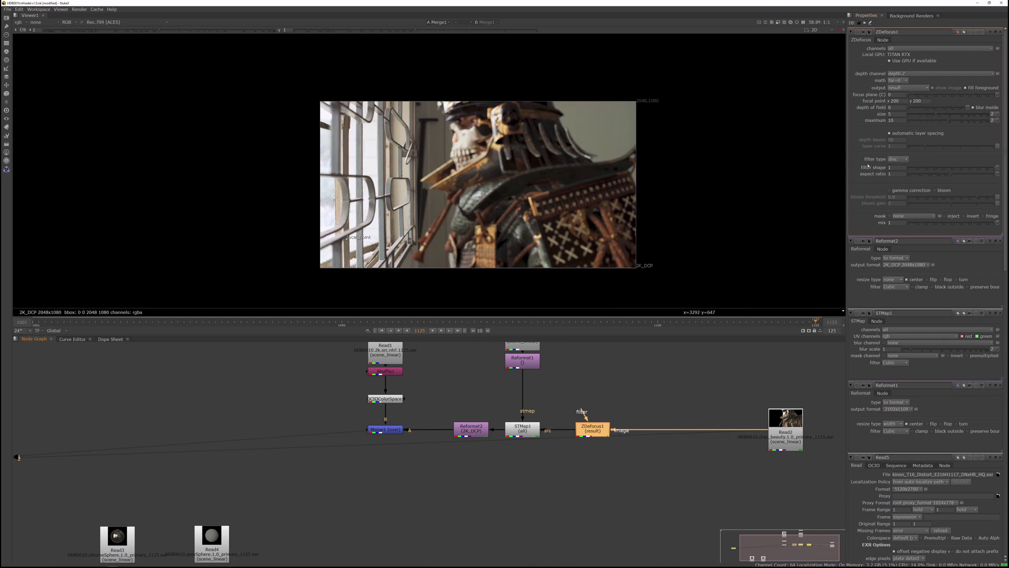
Step: Set the ZDefocus math to depth and its output to focal plane setup
scroll(486, 189, "up", 1)
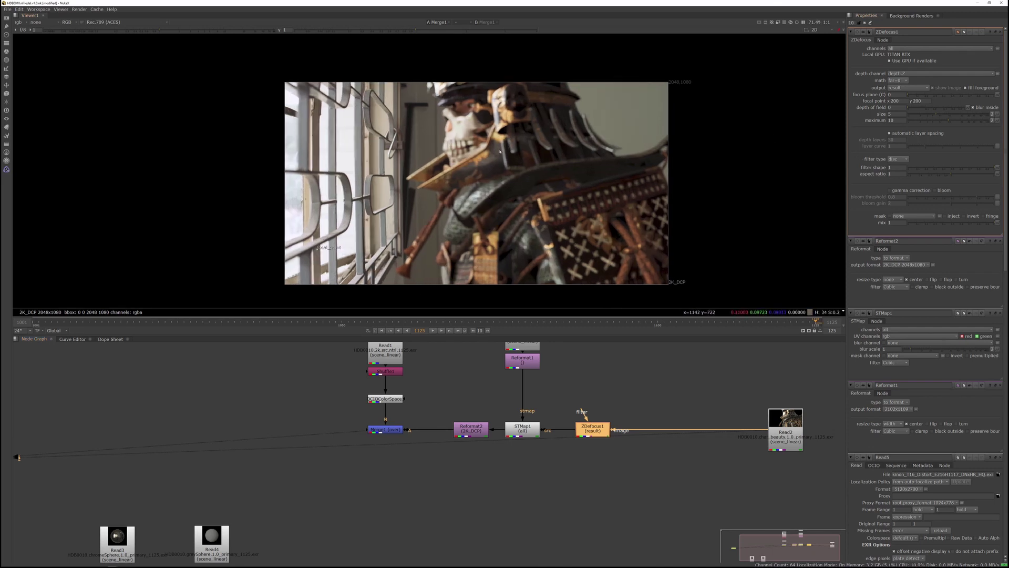
middle_click_drag(500, 151, 505, 162)
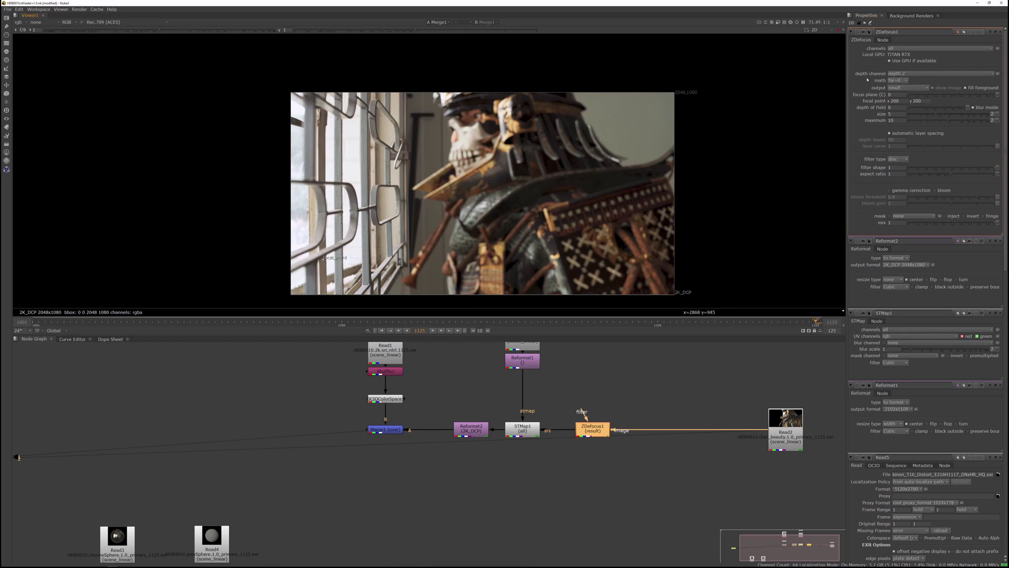
left_click(896, 82)
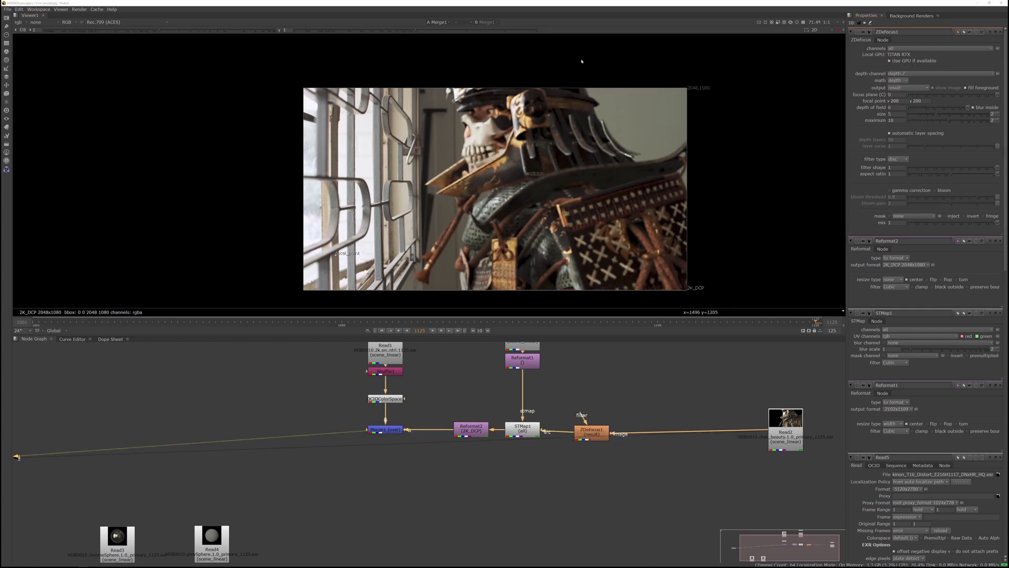
left_click(916, 88)
left_click(915, 96)
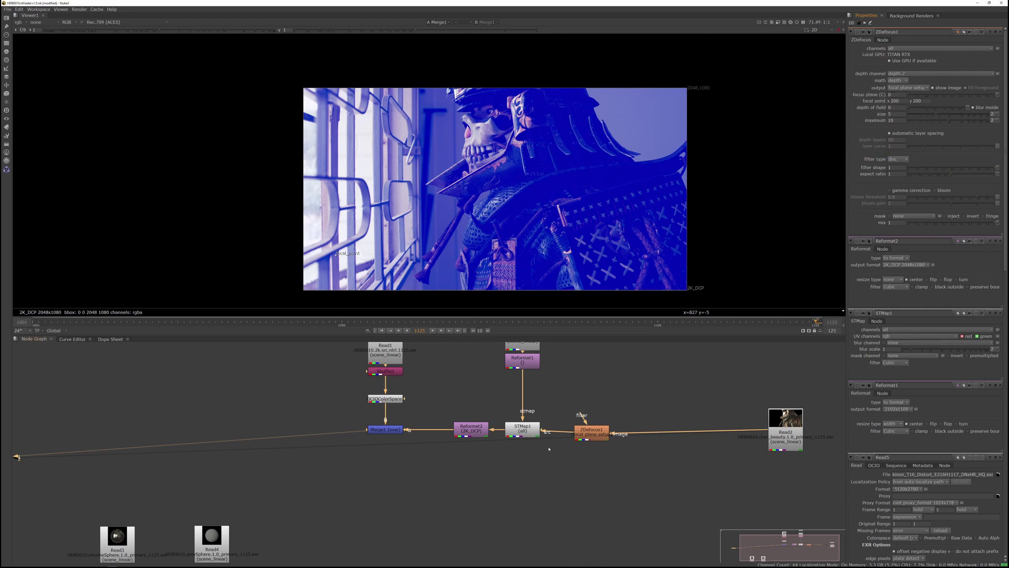
Step: Place the ZDefocus focal point on the skull's face and set the depth of field to about 0.085
double_click(386, 430)
left_click(598, 439)
double_click(598, 438)
left_click_drag(337, 252, 491, 110)
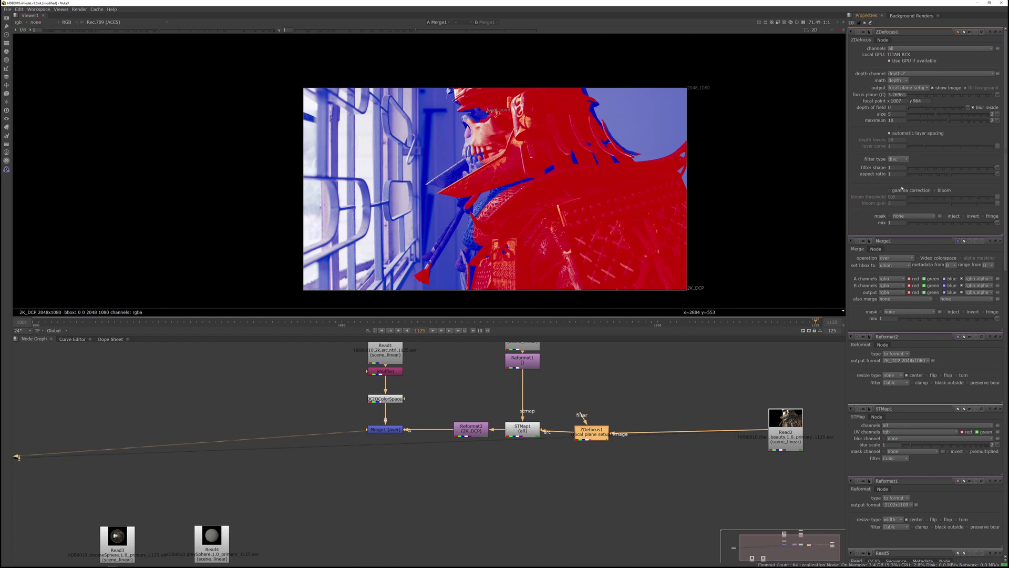
left_click_drag(911, 108, 925, 111)
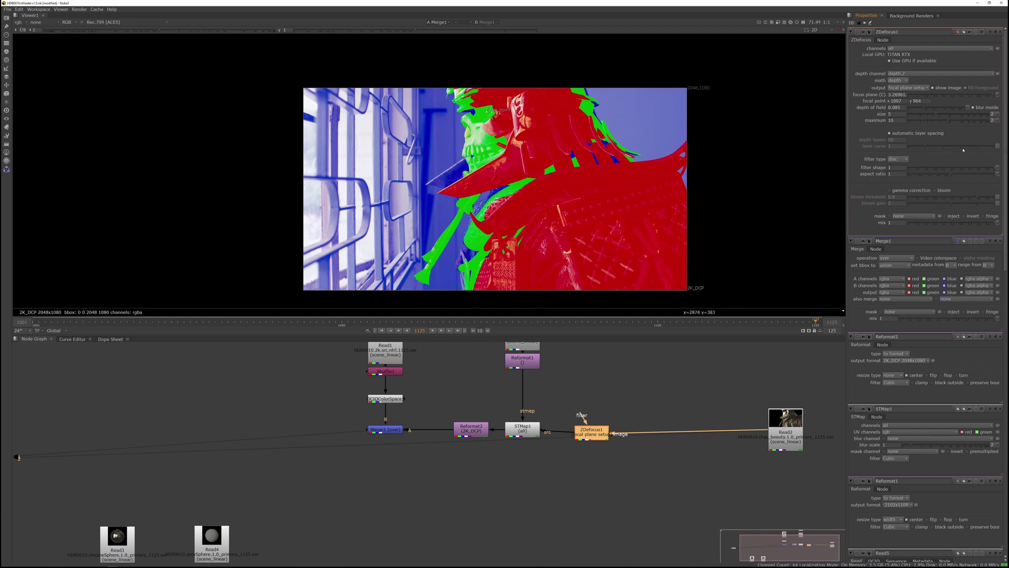
Step: Switch the ZDefocus output to result and realign the node with the STMap
left_click(922, 89)
left_click(920, 84)
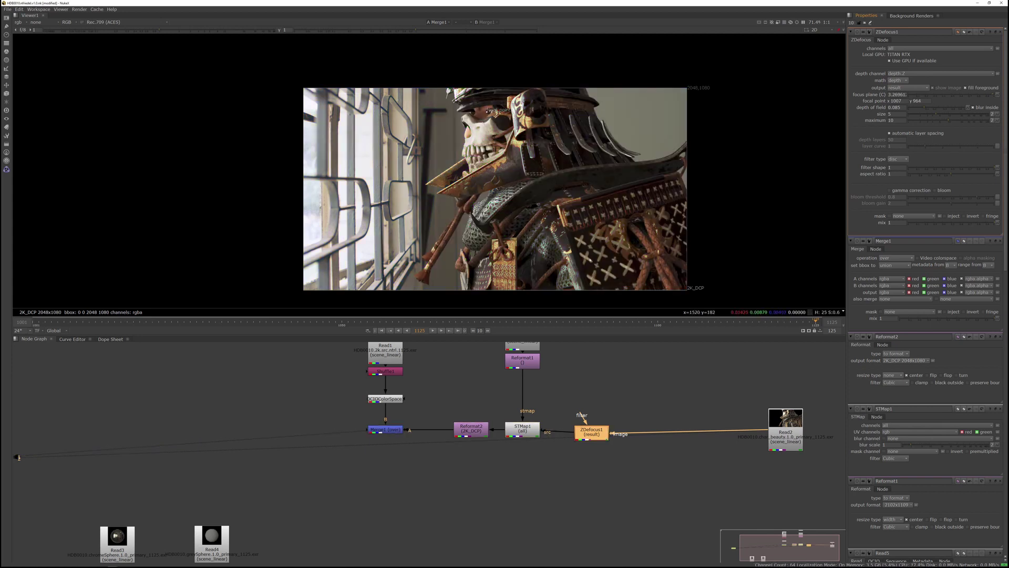
left_click_drag(592, 433, 592, 430)
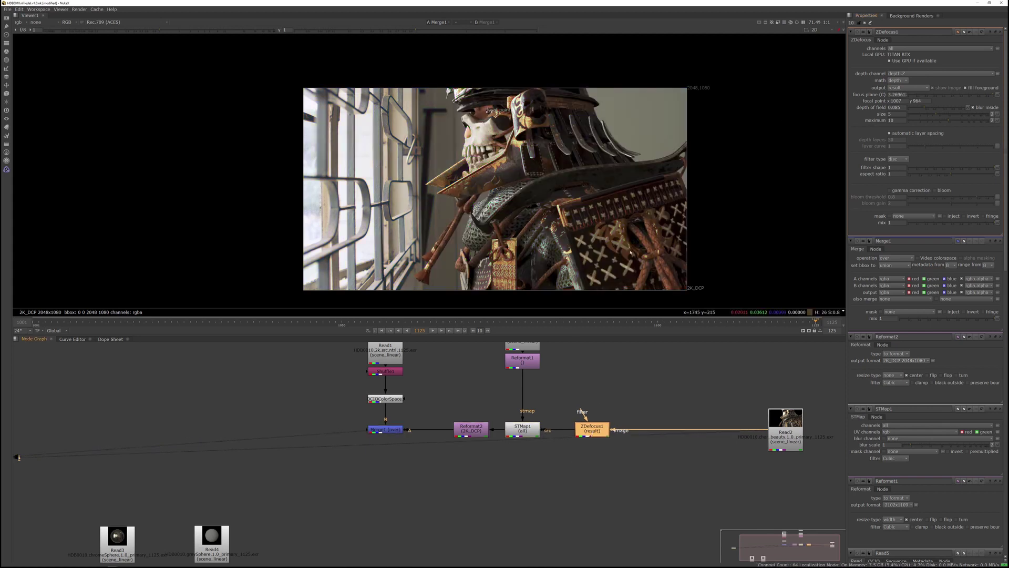
Step: Toggle the ZDefocus node off and on repeatedly to compare the sharp and defocused character
key("d")
key("d")
key("d")
key("d")
key("d")
key("d")
Step: Set the ZDefocus filter type to bladed with 7 blades
left_click(905, 161)
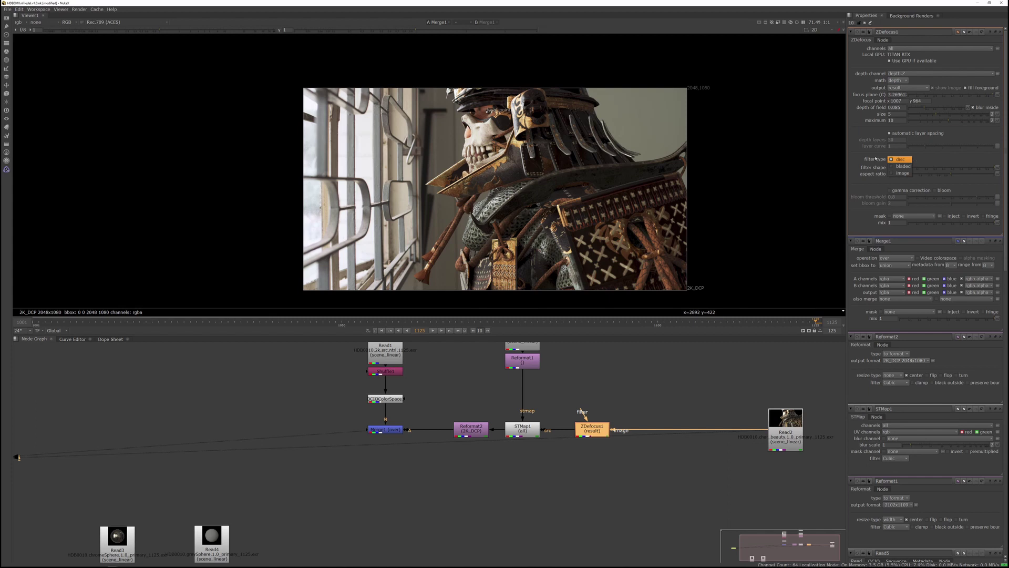
left_click(904, 167)
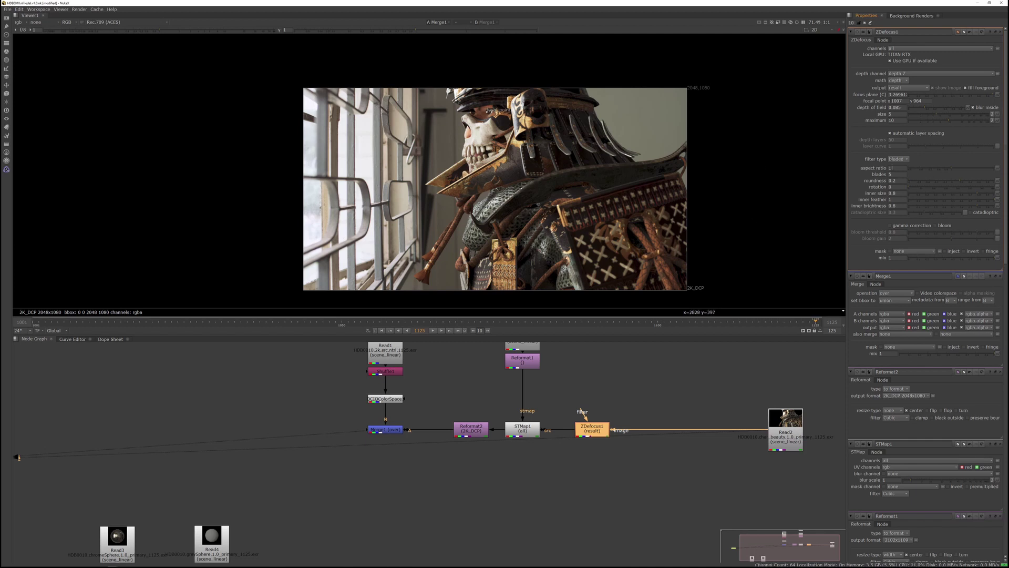
left_click(897, 174)
key("Return")
Step: Set the ZDefocus size to 8 and check the blur on the character's shoulder armour
left_click_drag(938, 116, 947, 115)
scroll(365, 93, "up", 1)
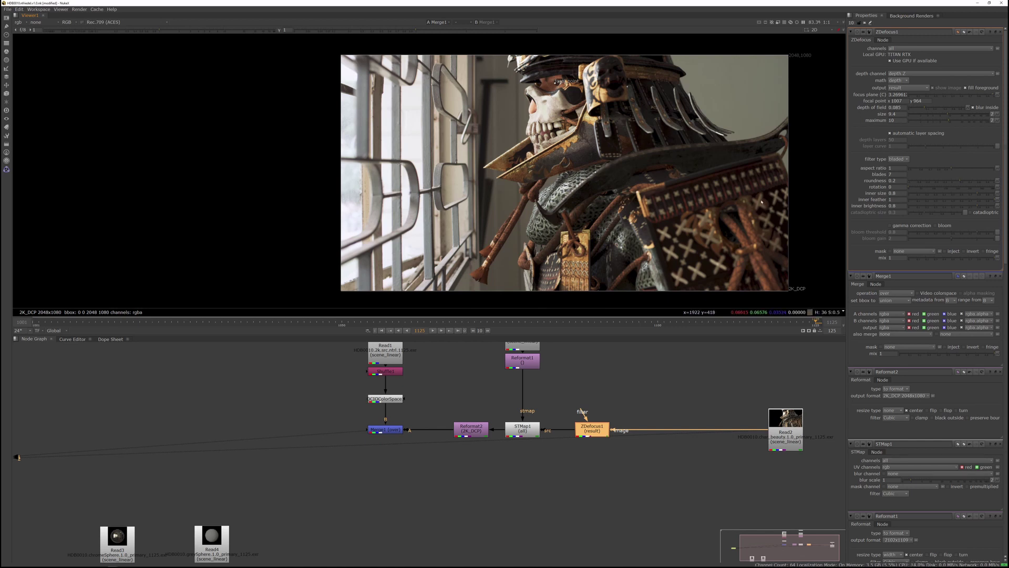
left_click_drag(901, 114, 884, 114)
type("8")
key("Return")
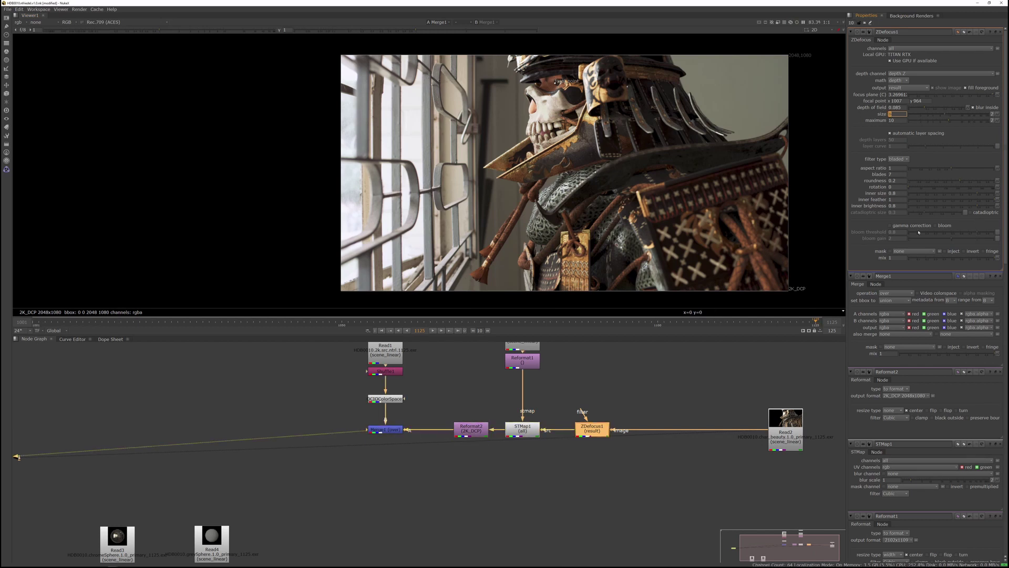
scroll(662, 210, "down", 2)
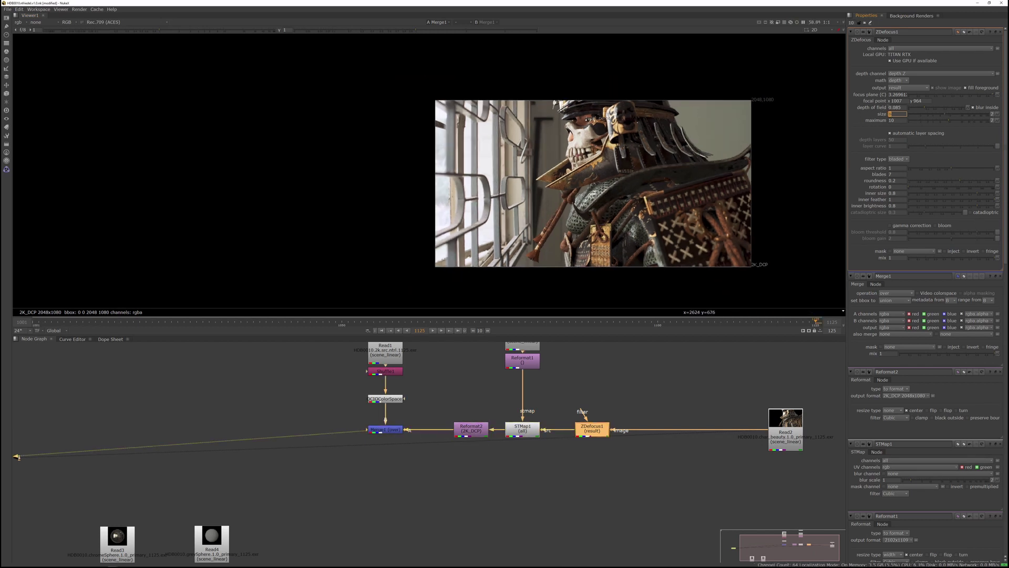
scroll(653, 202, "up", 1)
middle_click_drag(654, 202, 634, 174)
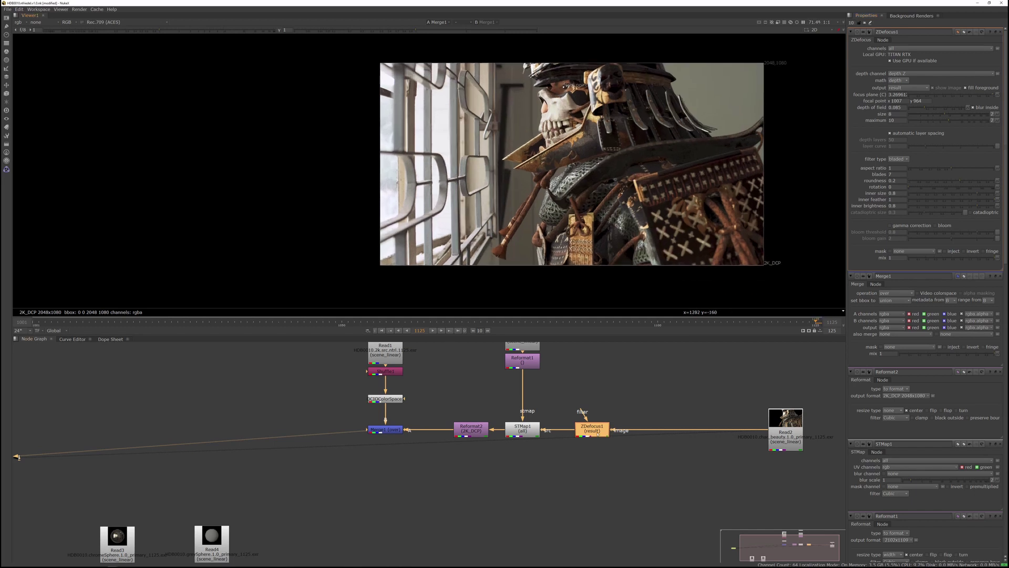
Step: Inspect the ZDefocus output's depth layer with viewer gamma lowered to about 0.59 and the Rec.709 (ACES) display
key("1")
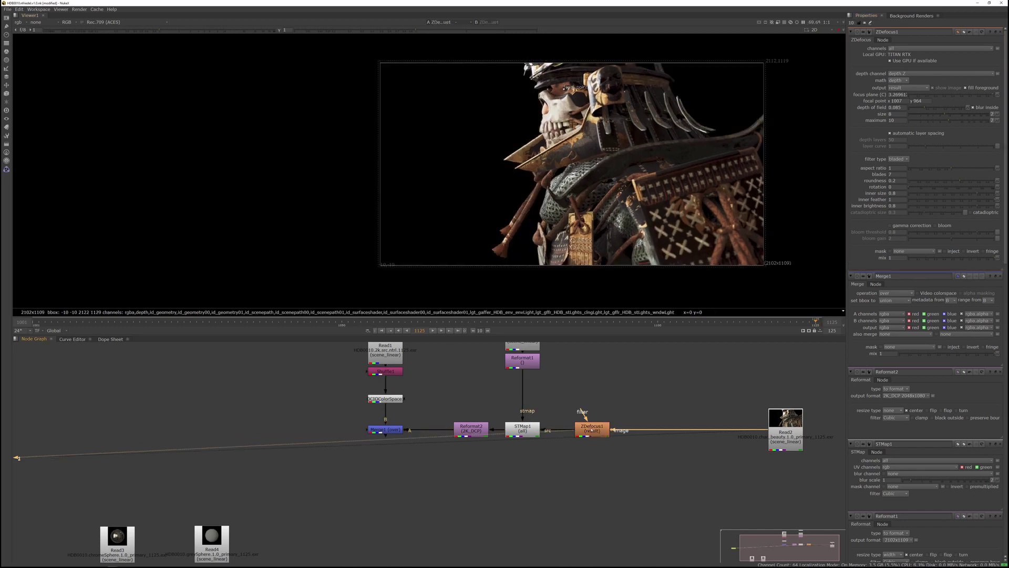
left_click(21, 22)
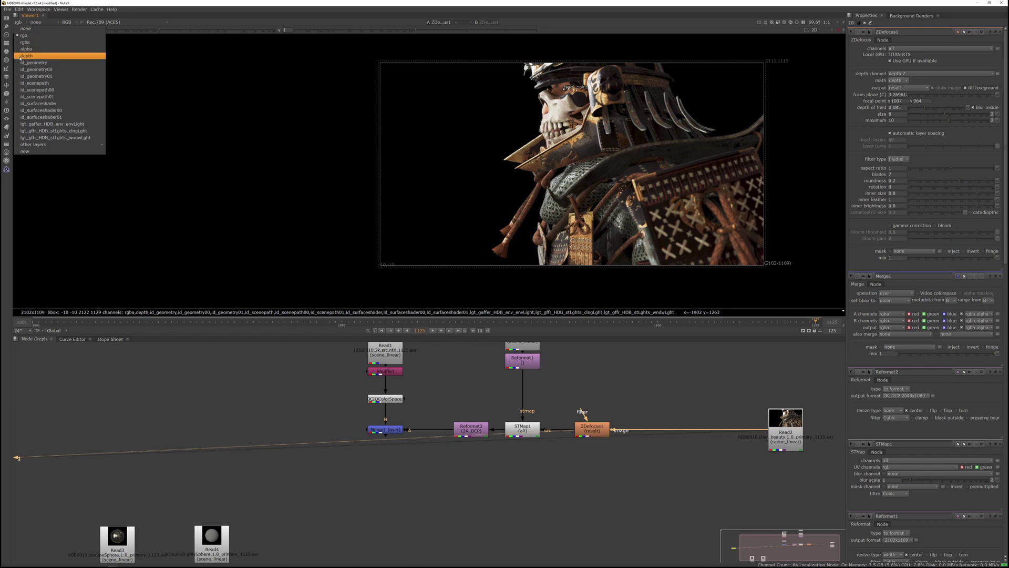
left_click(31, 56)
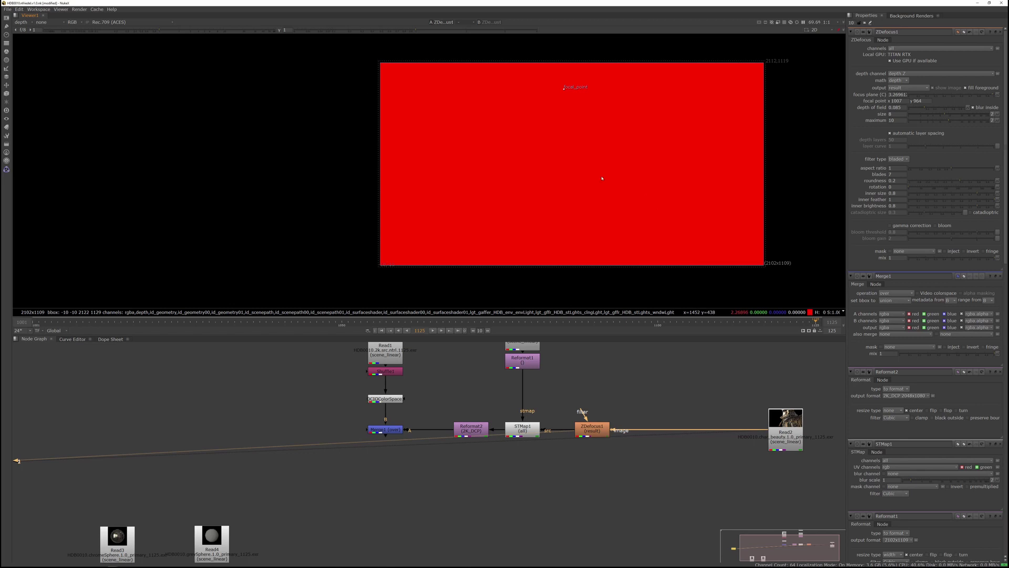
left_click_drag(416, 31, 388, 31)
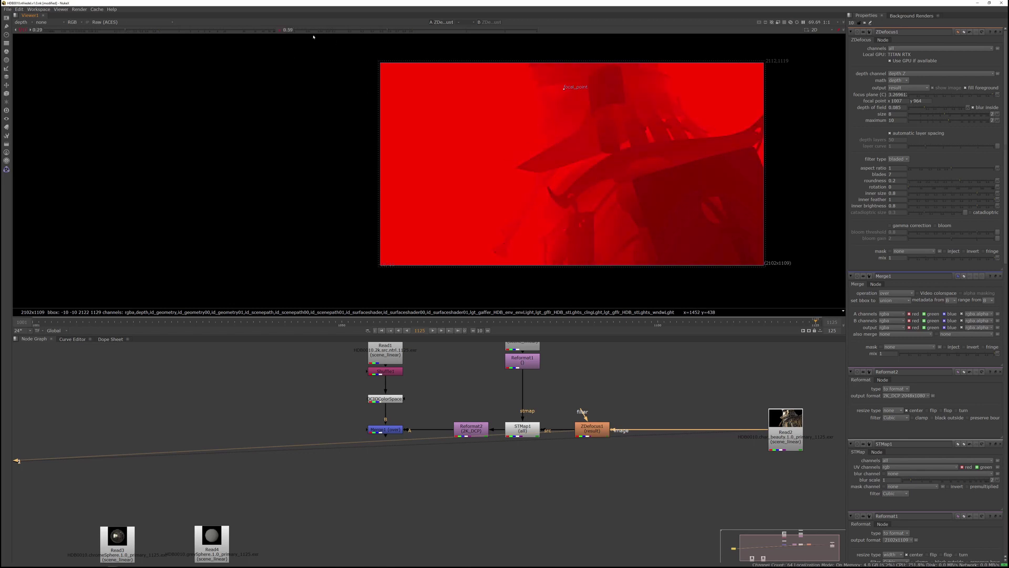
left_click(106, 21)
left_click(128, 45)
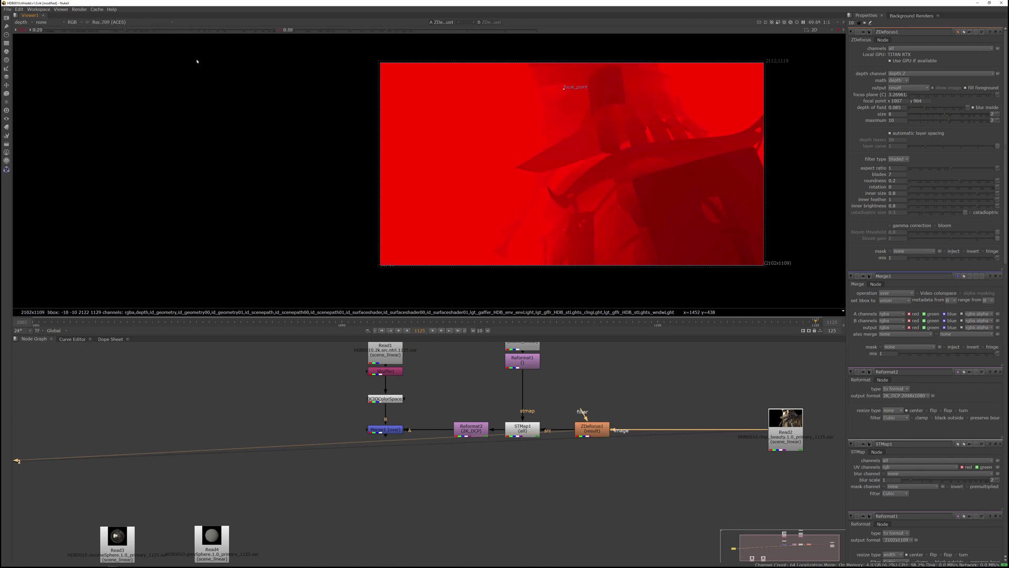
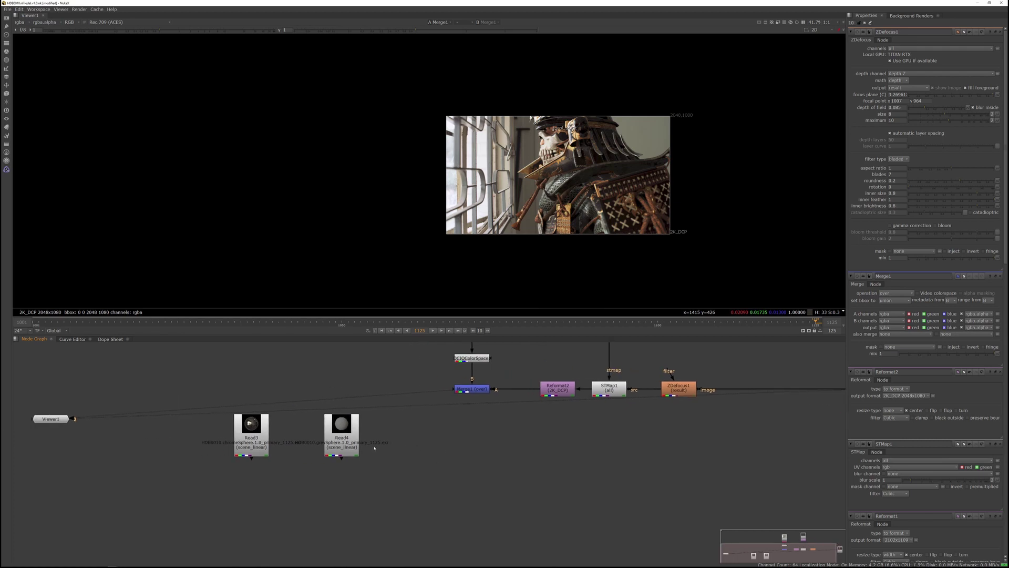
Step: Load the reference images chrome.exr and grey.exr from the shot's elem/ref folder
key("r")
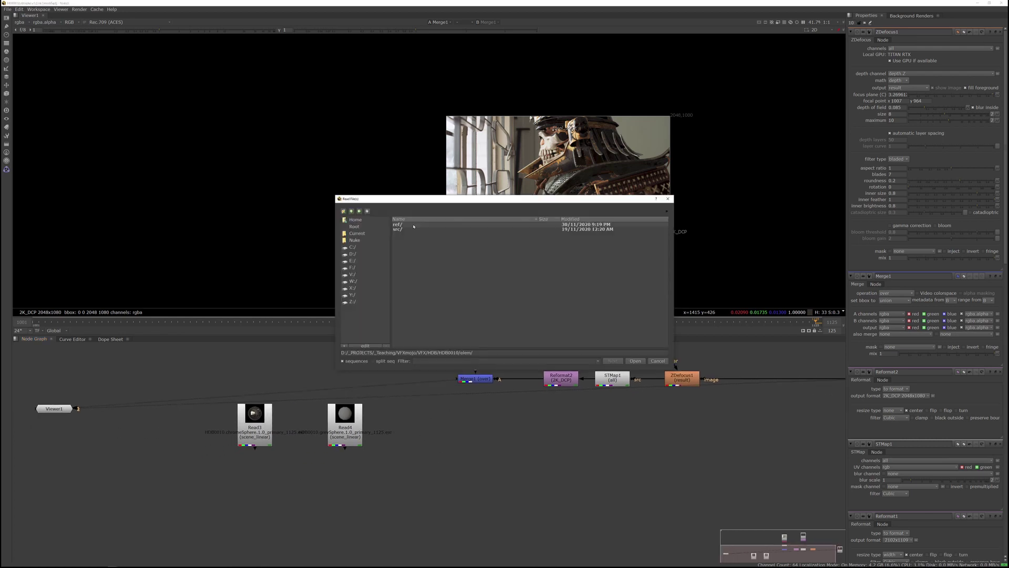
left_click(428, 226)
left_click(427, 229, "shift")
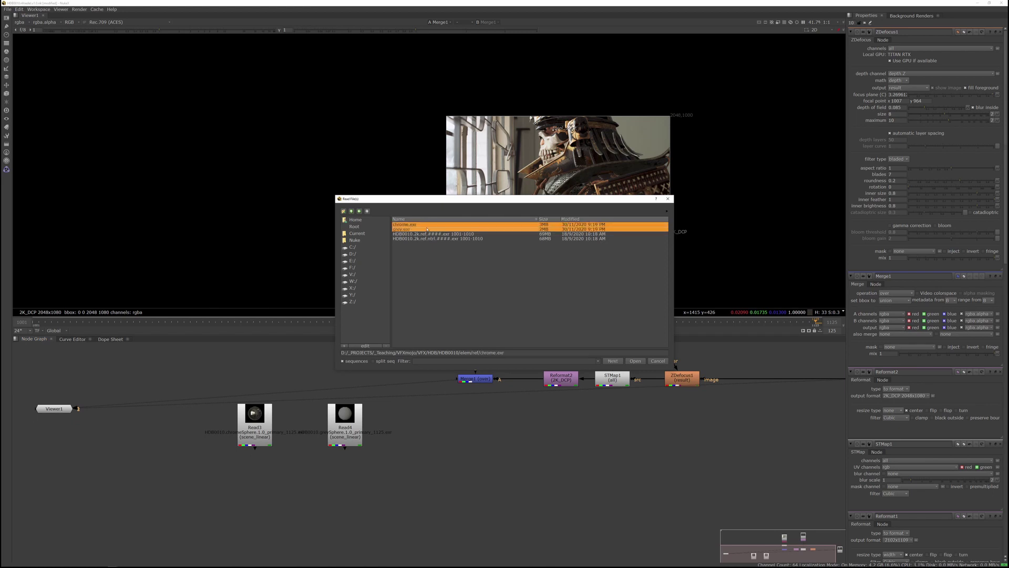
left_click(635, 361)
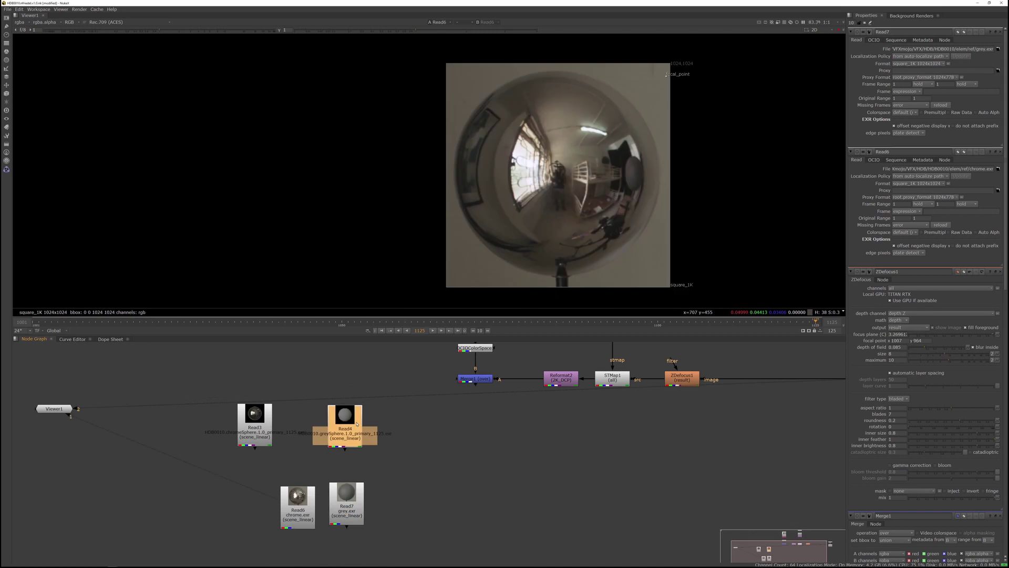
Step: View the rendered grey sphere and the rendered chrome sphere in turn
key("1")
left_click(293, 420)
left_click(265, 422)
key("1")
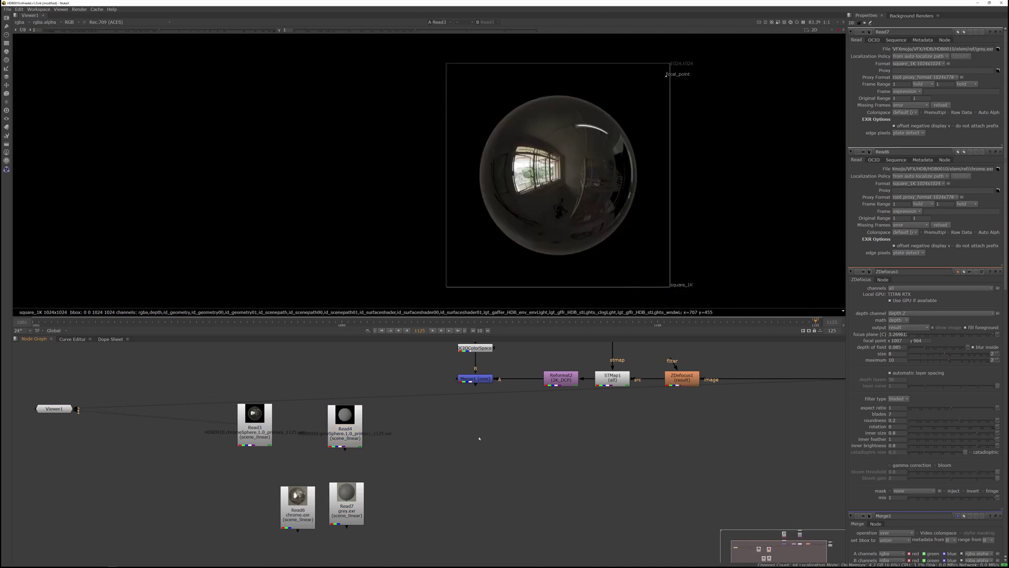
Step: Add a Merge below the character composite and a Transform below the rendered grey sphere, moving the sphere reads up for room
key("m")
left_click_drag(481, 435, 477, 380)
left_click(405, 447)
key("t")
left_click_drag(419, 453, 356, 423)
left_click_drag(415, 460, 338, 458)
left_click_drag(187, 368, 382, 472)
left_click_drag(342, 458, 342, 430)
Step: Merge the rendered chrome sphere over the grey sphere, feed the pair into the composite's new Merge, and insert a Transform between them
key("m")
key("1")
left_click_drag(467, 449, 340, 446)
key("1")
left_click(336, 446)
key("t")
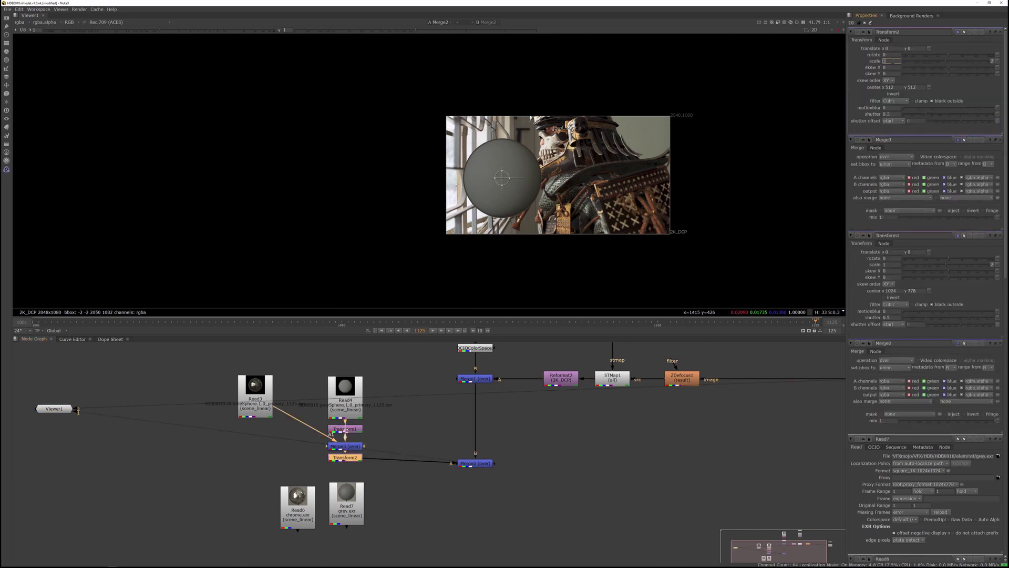
Step: Set the scale of the combined rendered spheres' Transform to 0.3
type("0.15")
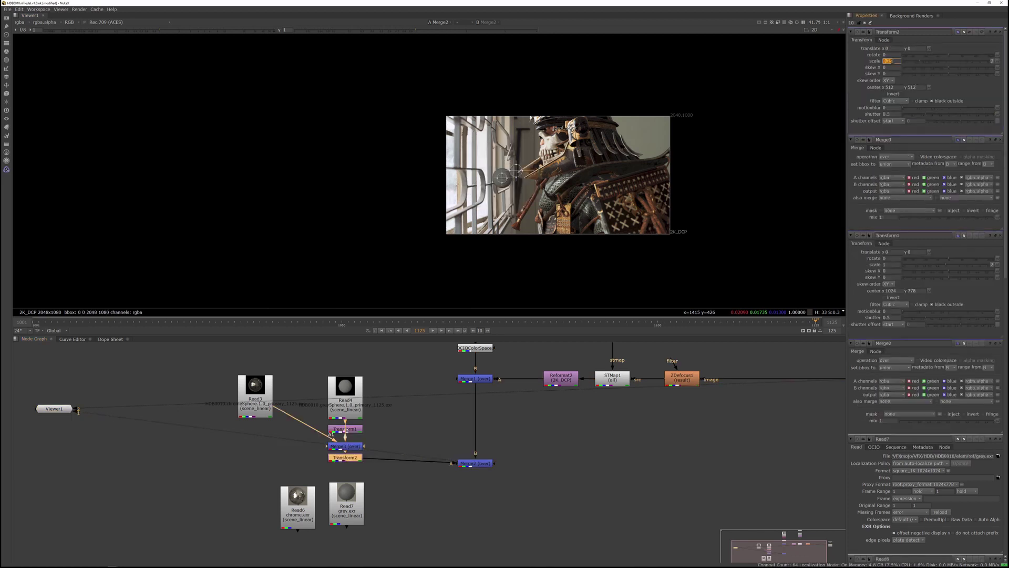
type("0.4")
key("Return")
type("0.3")
key("Return")
Step: Move the rendered grey sphere about 865 pixels along x beside the chrome sphere, and spread out the sphere nodes in the graph
key("ctrl+shift+a")
double_click(345, 429)
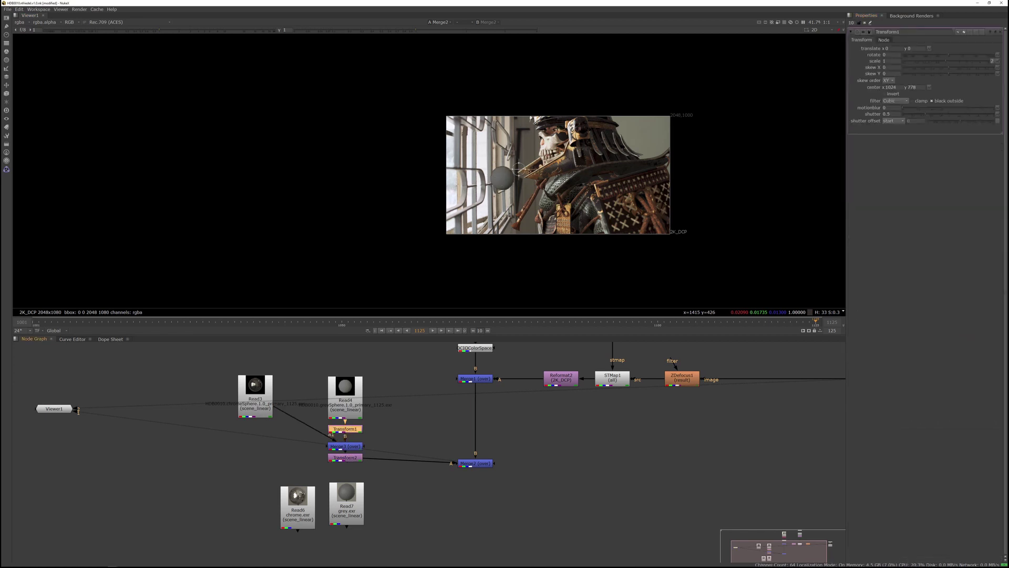
left_click_drag(519, 170, 548, 169)
left_click(351, 457)
left_click_drag(352, 459, 352, 465)
mouse_move(347, 429)
left_mouse_down()
mouse_move(391, 423)
mouse_move(341, 427)
left_mouse_up()
left_click_drag(334, 438, 312, 421)
mouse_move(353, 440)
left_mouse_down()
mouse_move(361, 431)
mouse_move(368, 455)
mouse_move(355, 448)
left_mouse_up()
left_click_drag(354, 428, 388, 424)
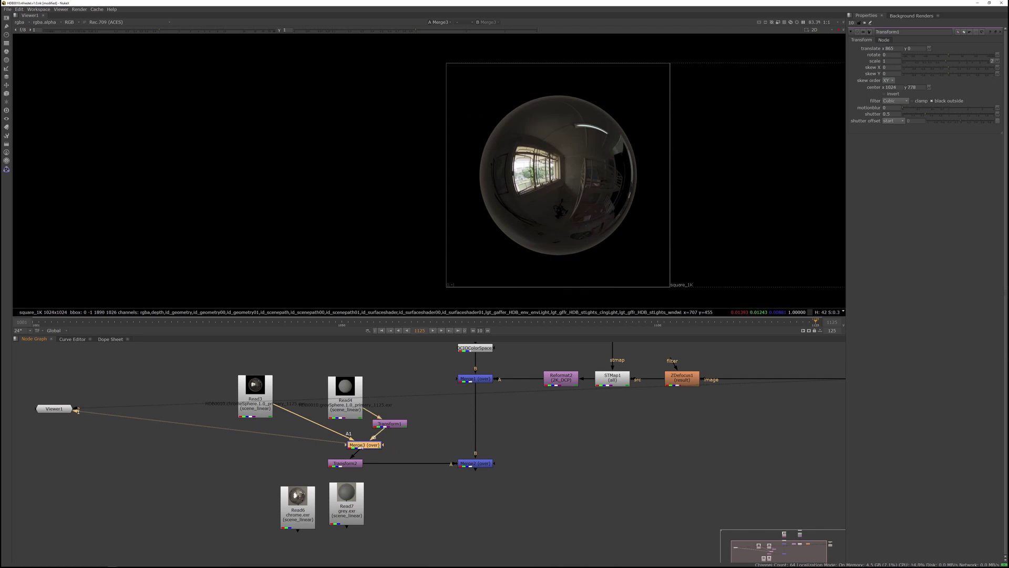
Step: Move the pair of rendered spheres to the plate's lower left, translating them about -316 in x and -190 in y
left_click_drag(336, 443, 468, 463)
scroll(513, 151, "up", 2)
middle_click_drag(513, 151, 515, 158)
left_click_drag(345, 463, 363, 463)
double_click(363, 463)
left_click_drag(451, 227, 451, 226)
Step: Duplicate the rendered spheres' Transform, Merge and Transform nodes below the chrome.exr and grey.exr reads
middle_click_drag(352, 534, 409, 488)
left_click_drag(434, 491, 286, 458)
left_click_drag(480, 472, 404, 391)
middle_click_drag(410, 489, 409, 449)
key("ctrl+c")
key("ctrl+v")
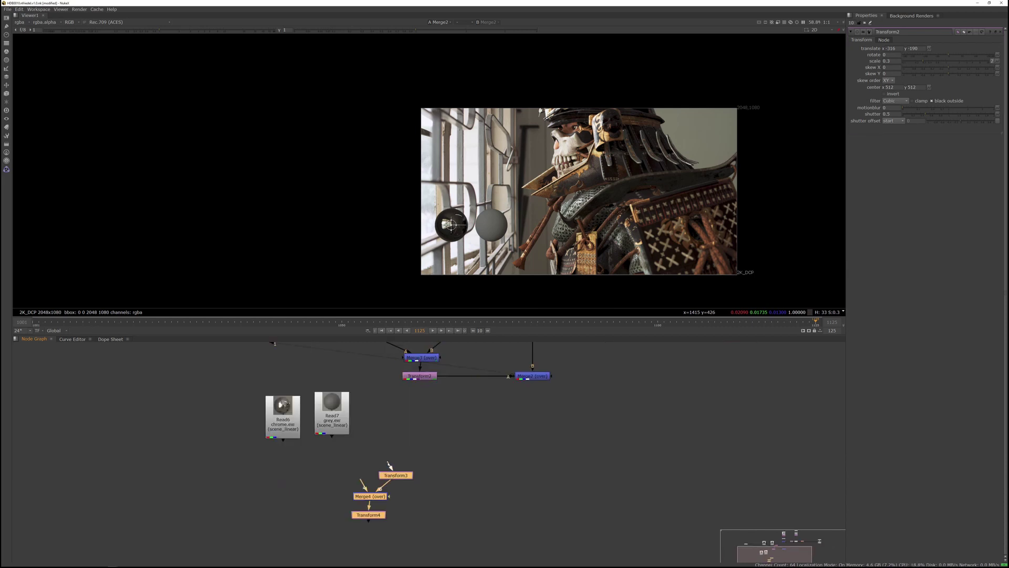
Step: Connect chrome.exr to the duplicated Merge, and merge the duplicated branch over the composite with another Merge
left_click_drag(359, 482, 282, 421)
left_click(538, 376)
key("m")
left_click_drag(527, 427, 371, 520)
left_click_drag(542, 427, 527, 430)
key("1")
Step: Align the rendered spheres' Transform and Merge nodes in a row leading to the composite's main pipe
left_click(512, 450)
left_click_drag(378, 513, 468, 429)
left_click_drag(423, 376, 471, 377)
middle_click_drag(442, 382, 458, 442)
left_click_drag(440, 419, 439, 438)
left_click_drag(462, 399, 435, 410)
left_click_drag(420, 375, 437, 374)
Step: Connect grey.exr to the duplicated Transform and align the reference sphere branch in a row leading to its final Merge
left_click_drag(331, 372, 372, 439)
mouse_move(411, 538)
left_mouse_down()
mouse_move(376, 484)
mouse_move(384, 538)
left_mouse_up()
left_click_drag(350, 480, 388, 503)
left_click_drag(303, 477, 331, 556)
middle_click_drag(558, 539, 533, 442)
left_click_drag(568, 446, 431, 380)
left_click_drag(452, 393, 452, 461)
left_click(455, 485)
Step: Move the reference spheres below the rendered ones at about -391 in y and set their scale to 0.25
double_click(452, 461)
left_click_drag(451, 226, 450, 256)
left_click(901, 61)
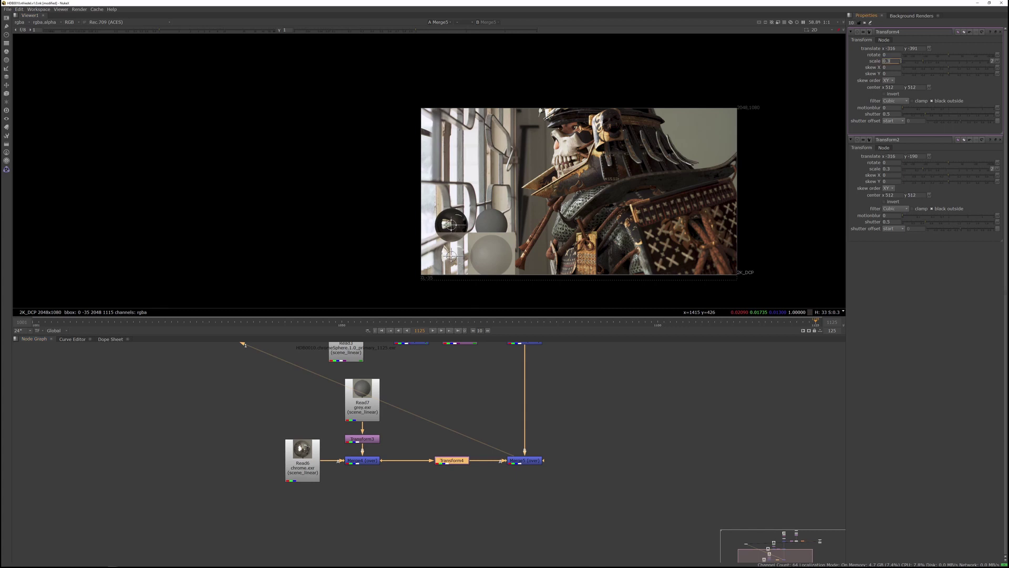
type("25")
key("Return")
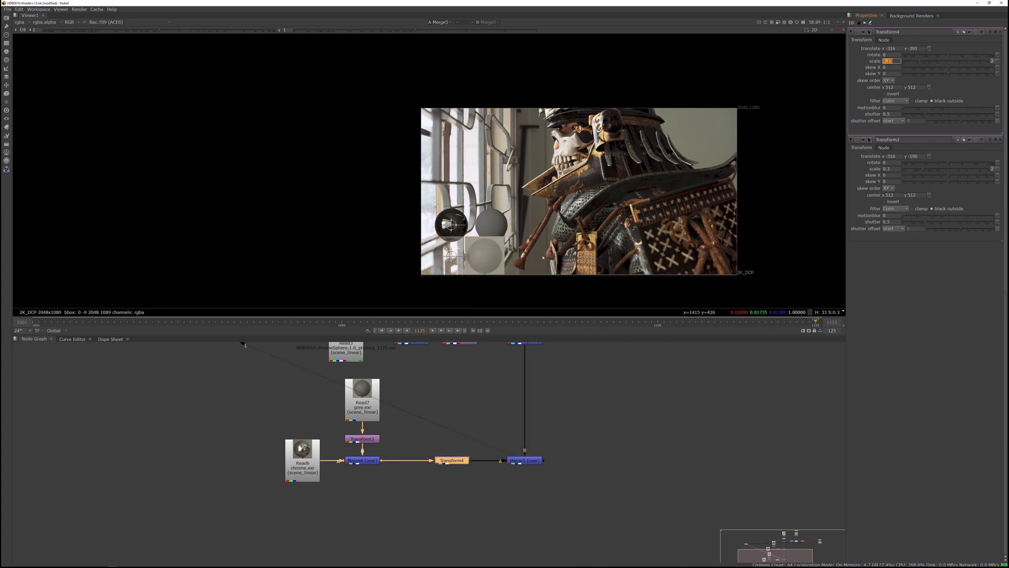
Step: Copy the plate's Shuffle and OCIOColorSpace nodes and insert them after the chrome.exr read
double_click(302, 463)
middle_click_drag(422, 401, 429, 513)
middle_click_drag(474, 401, 459, 513)
left_click_drag(512, 454, 488, 419)
scroll(333, 460, "down", 5)
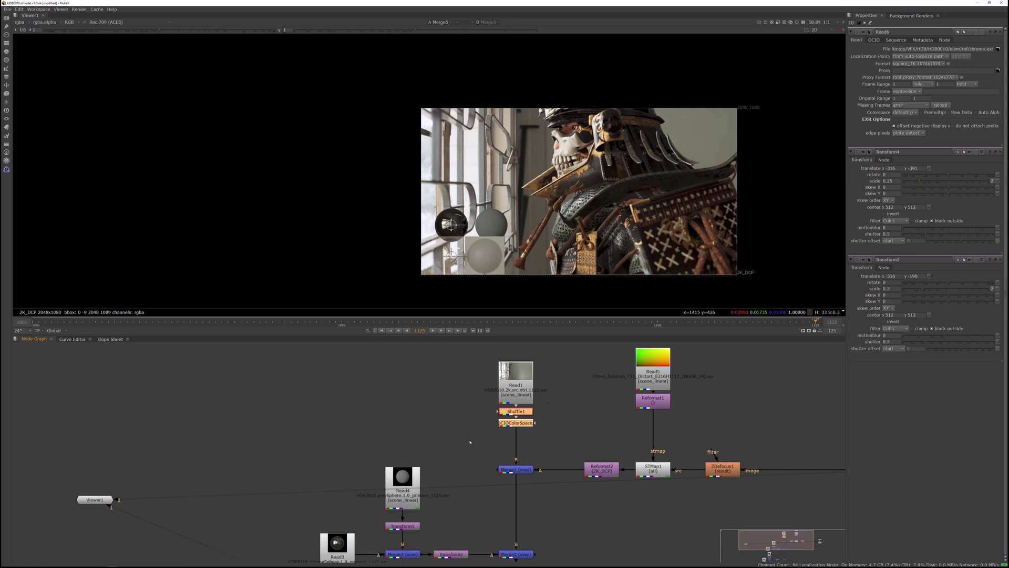
left_click_drag(299, 486, 256, 486)
key("ctrl+v")
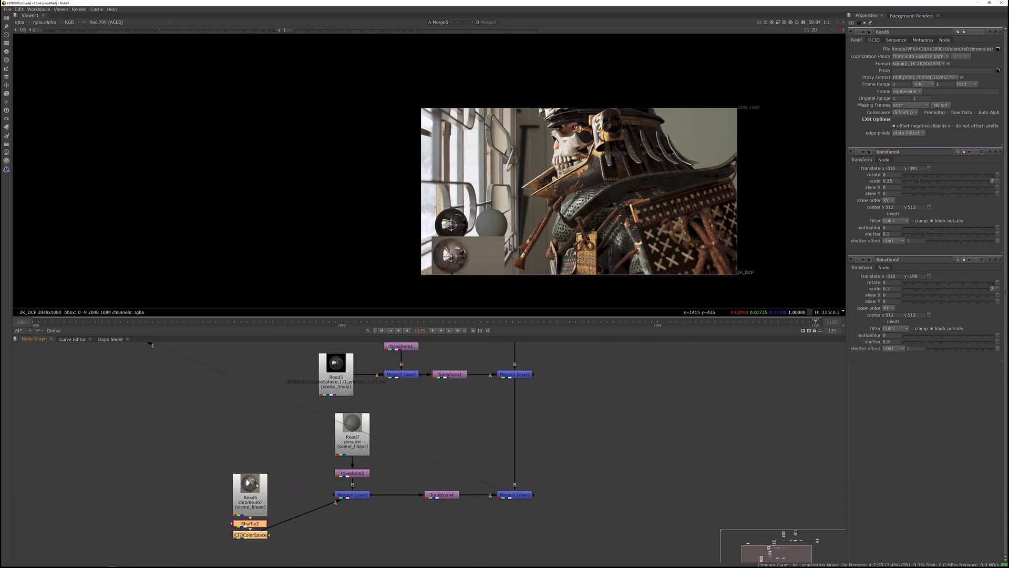
left_click(347, 437)
double_click(347, 437)
key("ctrl+v")
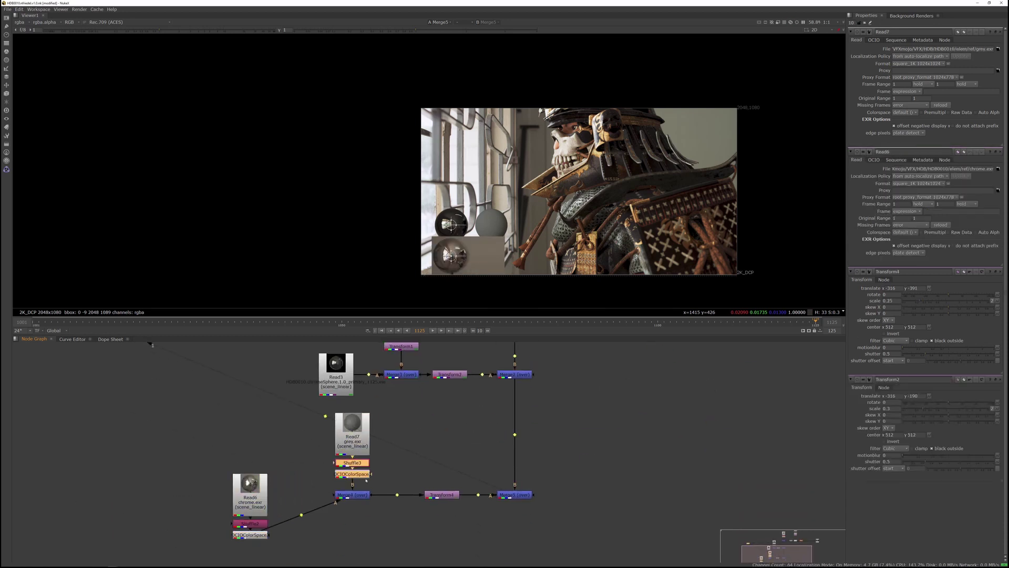
key("Delete")
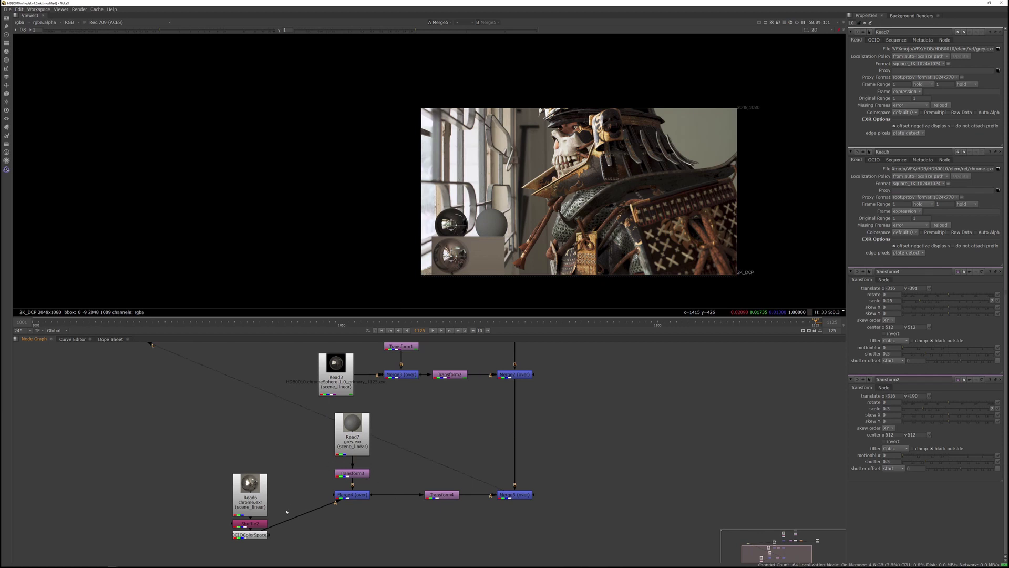
Step: Delete the OCIOColorSpace copy after chrome.exr, align the remaining Shuffle, and insert a copy of that Shuffle after grey.exr
key("Delete")
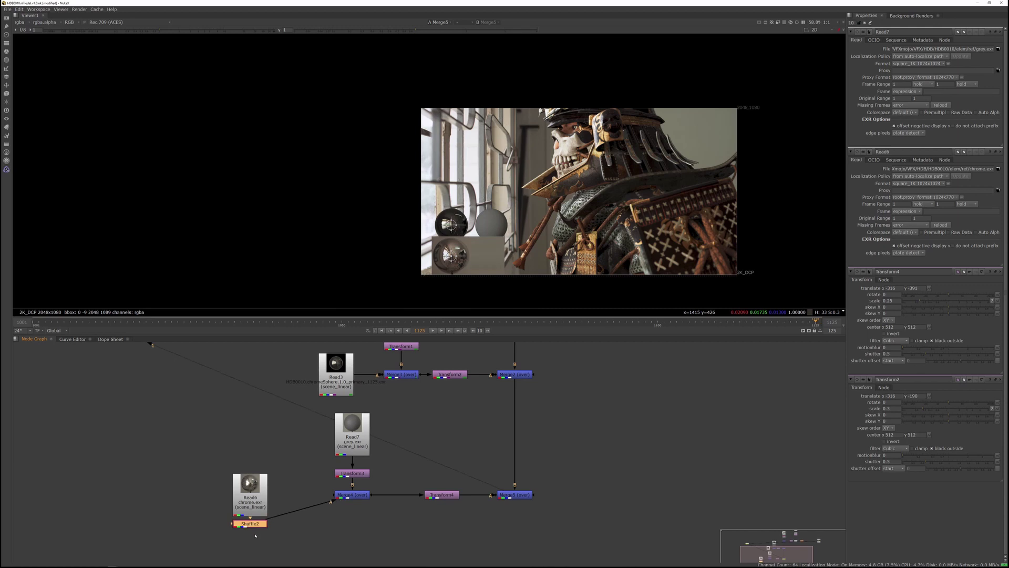
left_click_drag(251, 523, 293, 495)
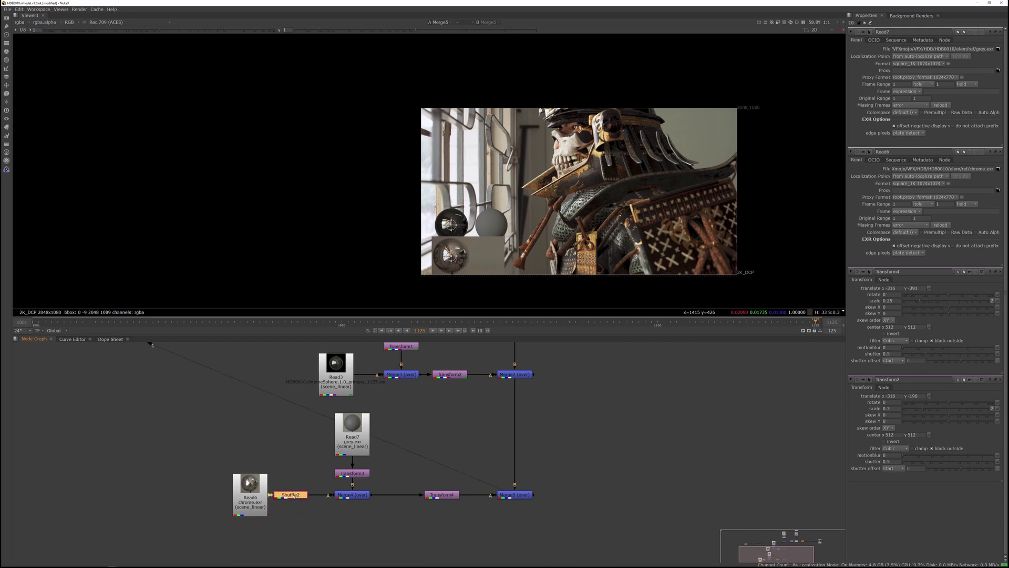
double_click(293, 496)
left_click_drag(354, 441, 353, 431)
key("ctrl+v")
Step: View the reference grey sphere's Transform, the reference spheres' Merge and the final composite Merge in turn
left_click(354, 474)
key("1")
left_click(355, 497)
key("1")
left_click(518, 498)
key("1")
left_click(353, 496)
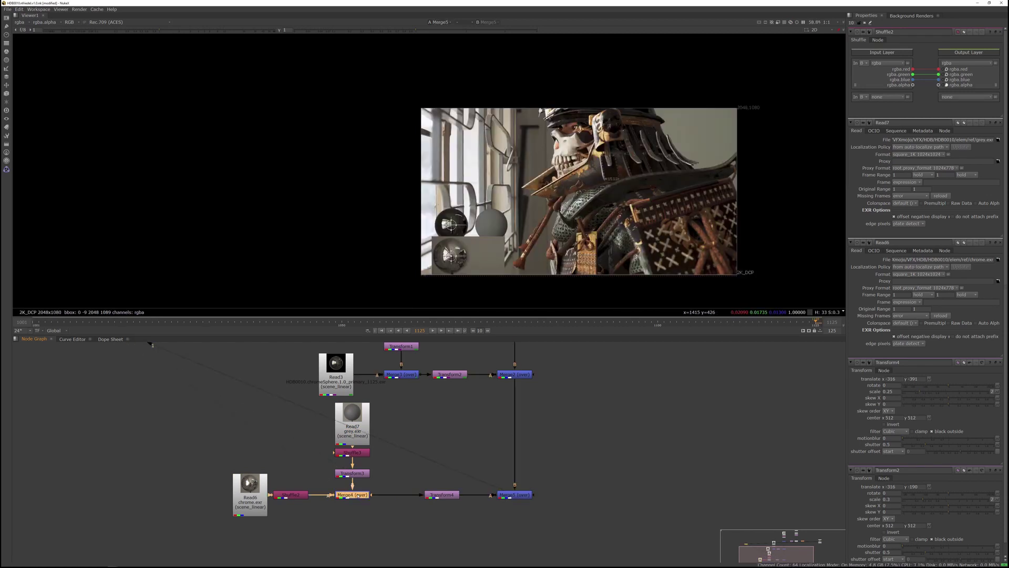
Step: Shift the reference grey sphere slightly right and the rendered sphere pair slightly up, then close all node properties
scroll(479, 246, "up", 4)
middle_click_drag(478, 245, 482, 236)
double_click(353, 475)
left_click_drag(535, 227, 547, 227)
middle_click_drag(436, 422, 444, 458)
double_click(456, 410)
left_click_drag(427, 184, 427, 166)
key("ctrl+shift+a")
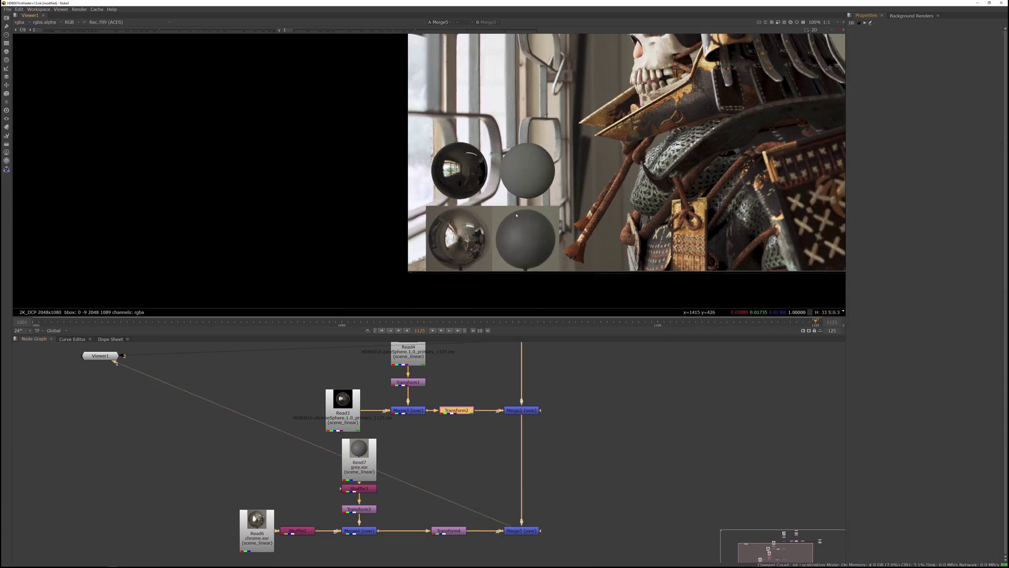
Step: Review the whole node graph and view the CG samurai render directly from its Read node
scroll(448, 217, "up", 2)
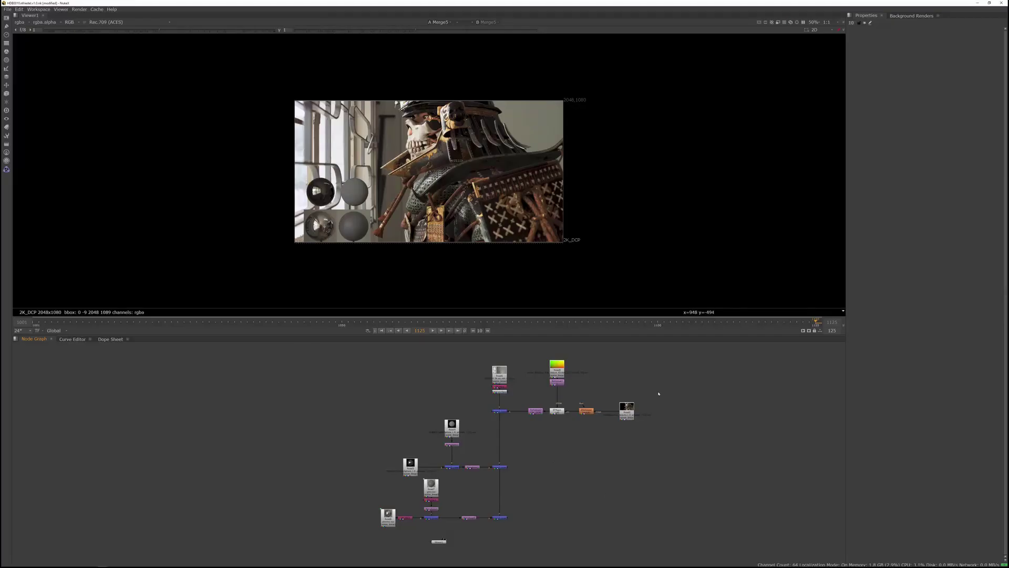
mouse_move(638, 426)
middle_mouse_down()
mouse_move(587, 423)
mouse_move(641, 411)
middle_mouse_up()
left_click(577, 410)
left_click(601, 395)
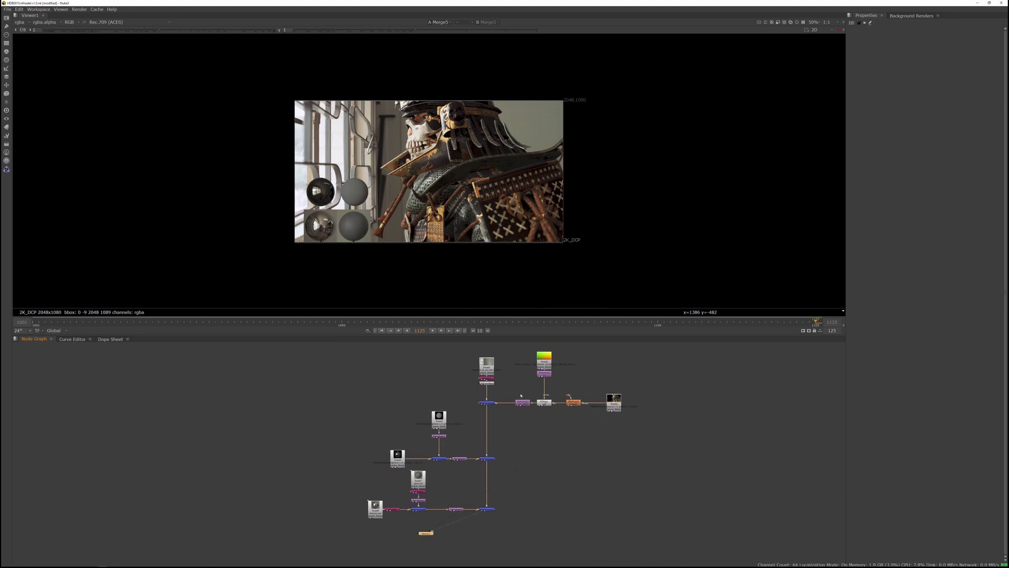
scroll(626, 411, "up", 2)
left_click(603, 401)
key("1")
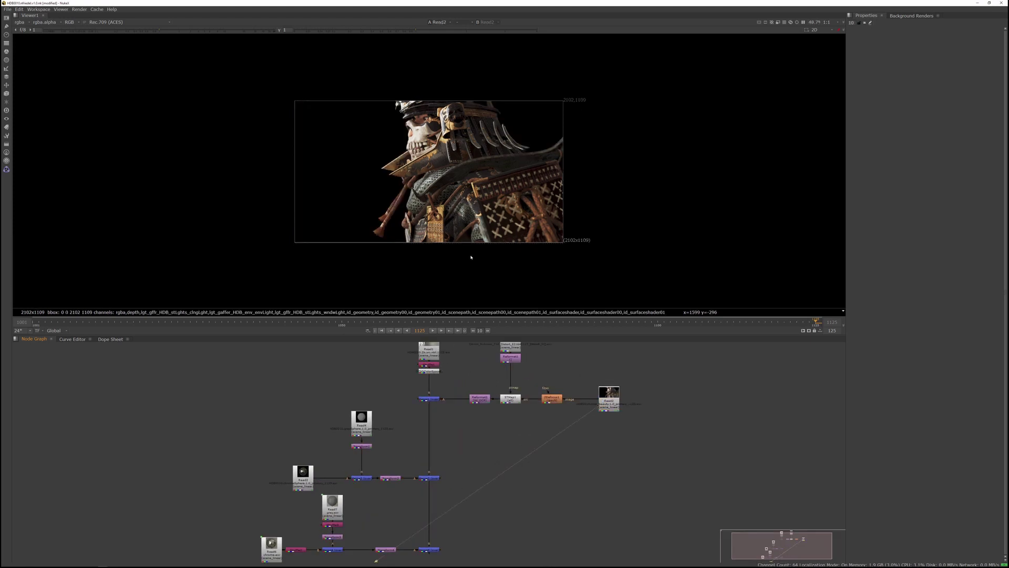
Step: Inspect the render's id_geometry, id_geometry01, id_surfaceshader00 and id_scenepath01 layers, then return the viewer to rgb
left_click(20, 23)
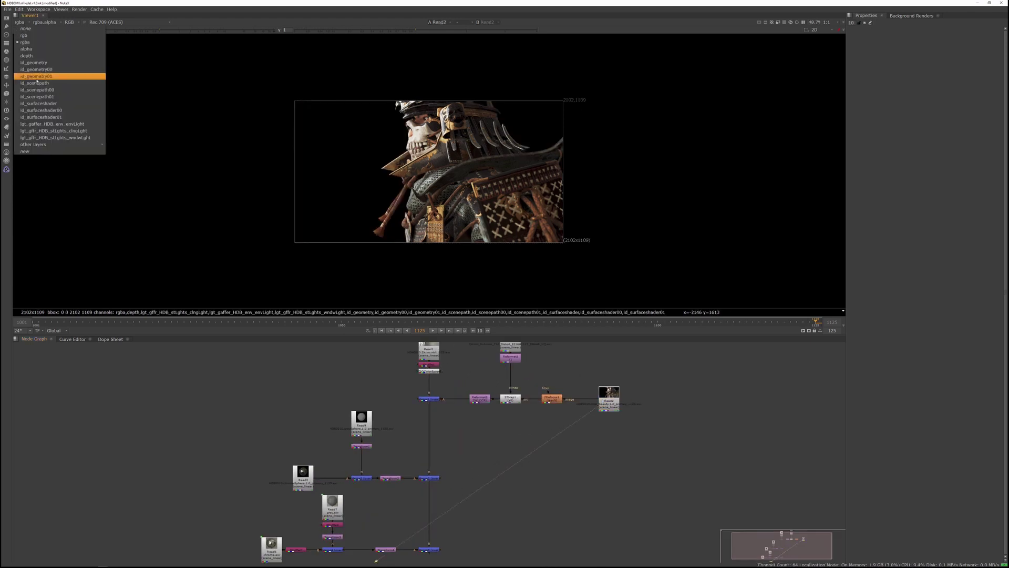
left_click(32, 59)
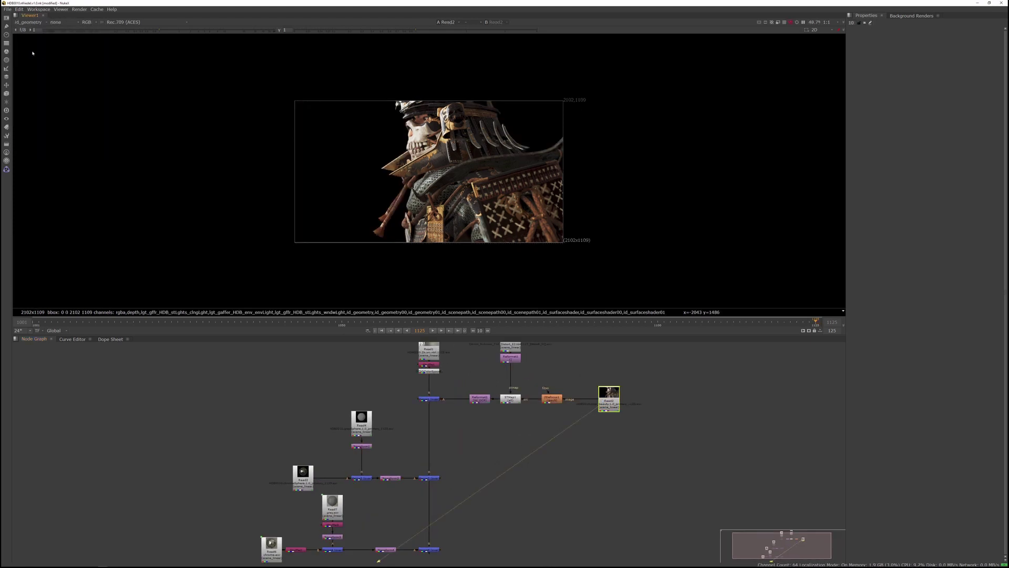
left_click(29, 22)
left_click(35, 75)
left_click(29, 22)
left_click(58, 110)
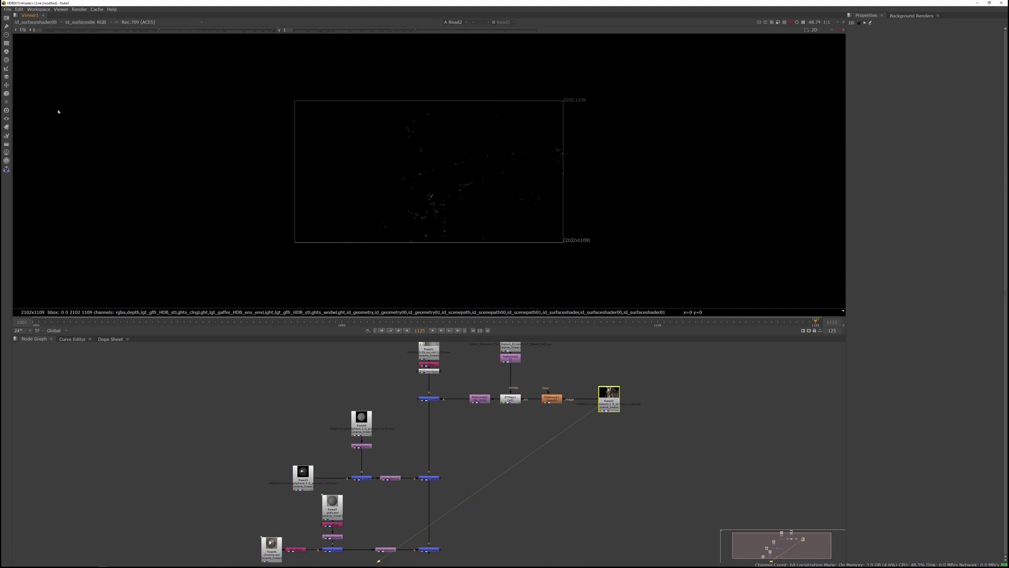
left_click(32, 22)
left_click(53, 97)
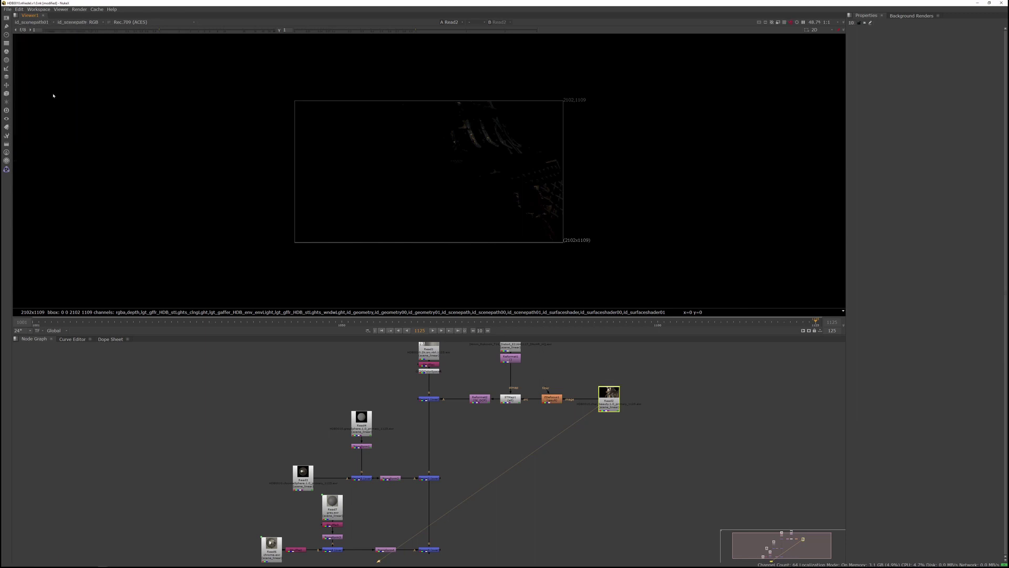
left_click(33, 22)
left_click(31, 36)
Step: Add a Cryptomatte node connected to the CG samurai render's Read node and view its output
middle_click_drag(610, 424, 595, 413)
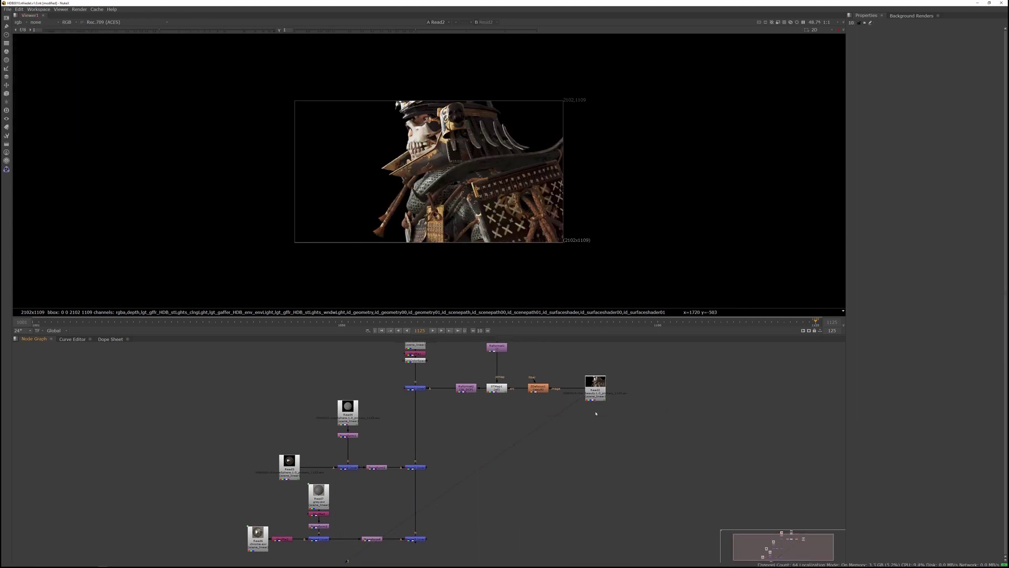
key("Tab")
type("crypto")
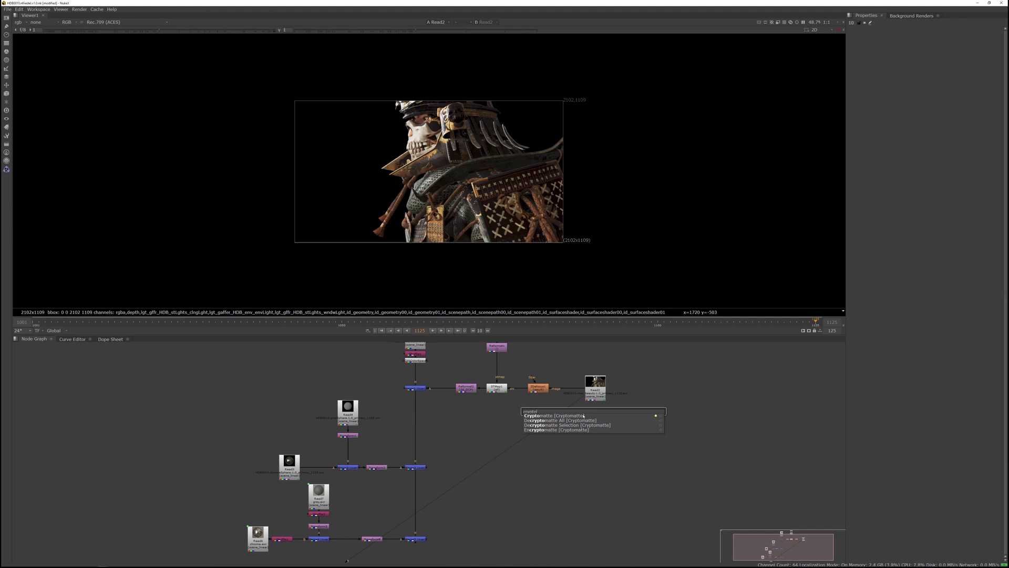
key("Return")
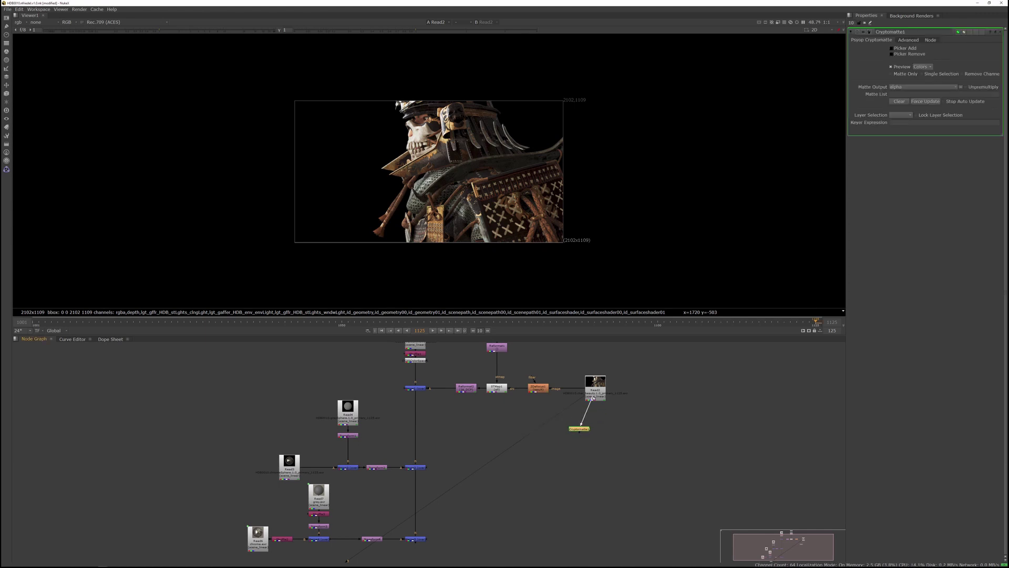
left_click_drag(582, 430, 597, 423)
key("1")
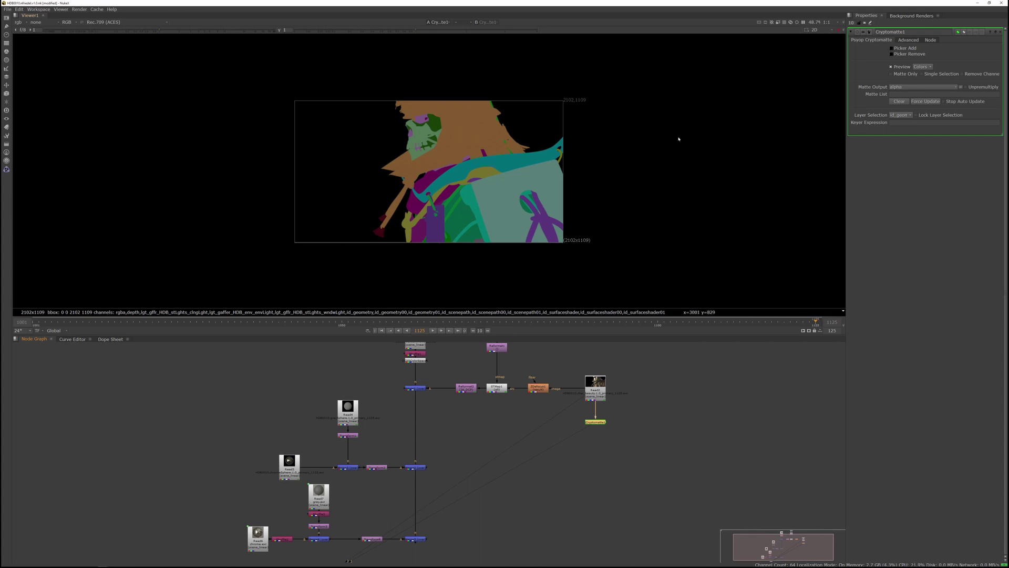
Step: Set the Cryptomatte layer selection to the surface shader IDs
middle_click_drag(529, 167, 547, 181)
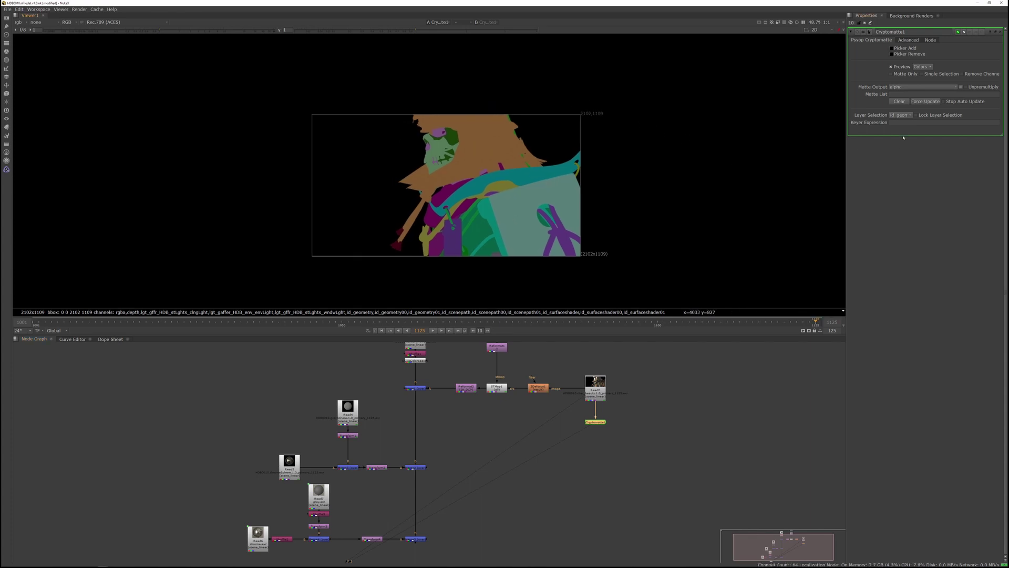
left_click(898, 117)
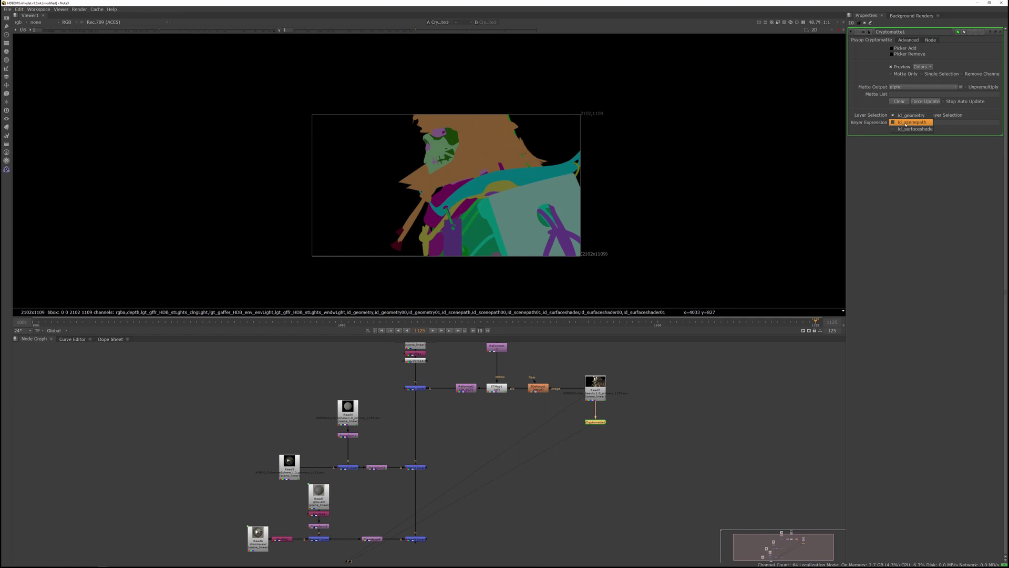
left_click(906, 128)
left_click(906, 115)
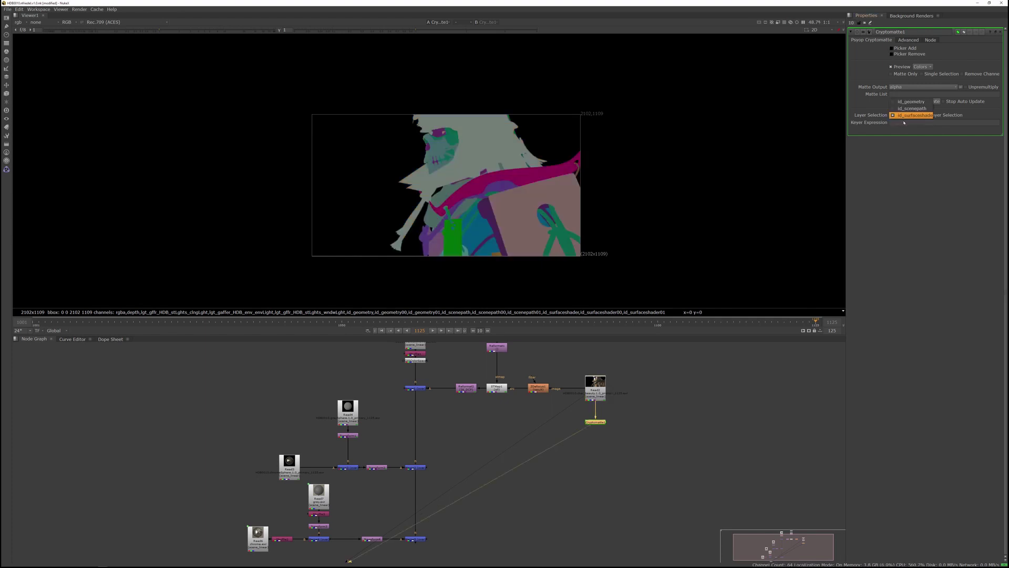
left_click(906, 115)
middle_click_drag(589, 158, 594, 160)
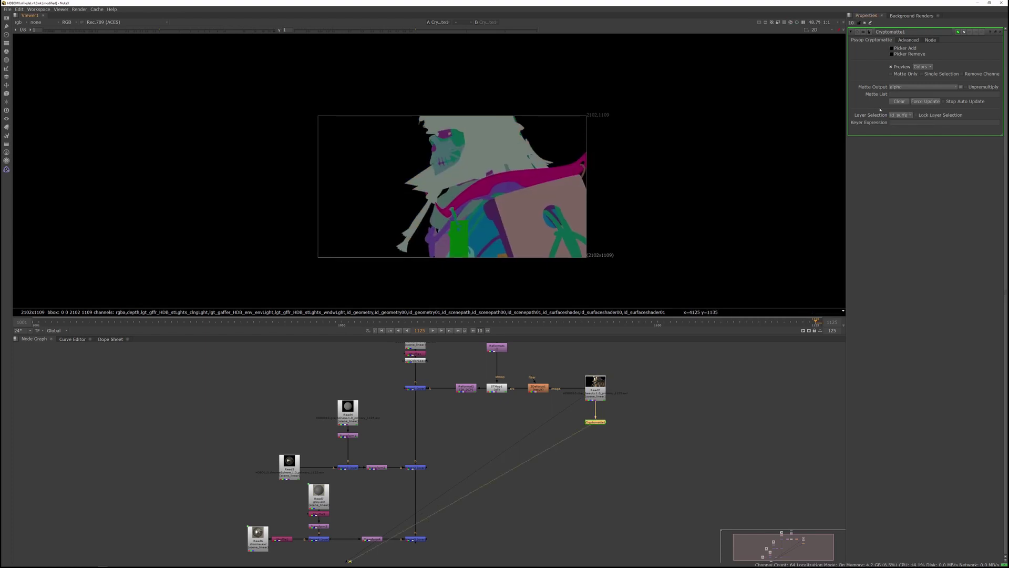
Step: Compare the Cryptomatte's id_geometry and id_surfaceshader layer selections, finishing on id_geometry
left_click(904, 117)
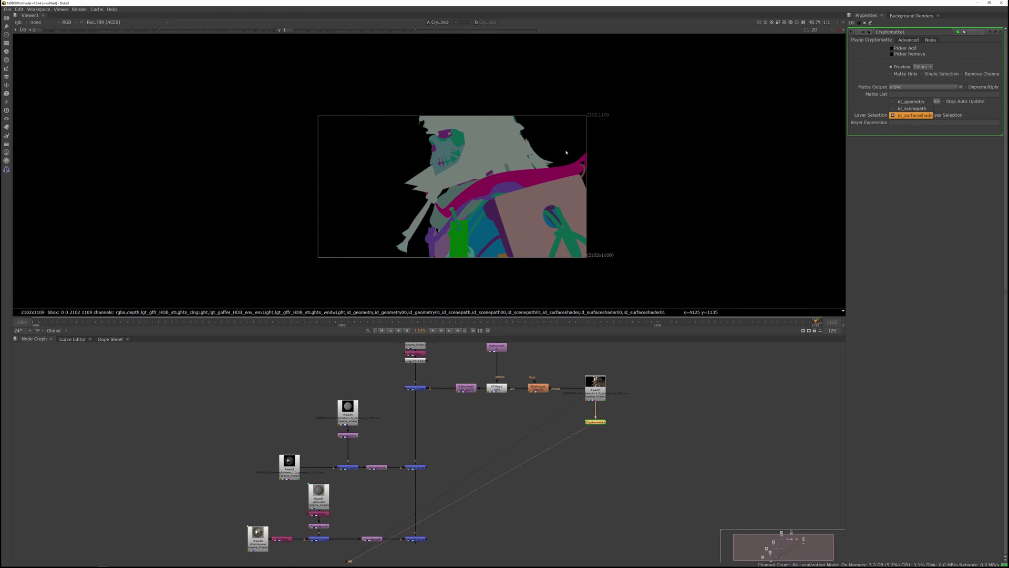
left_click(911, 101)
left_click(901, 116)
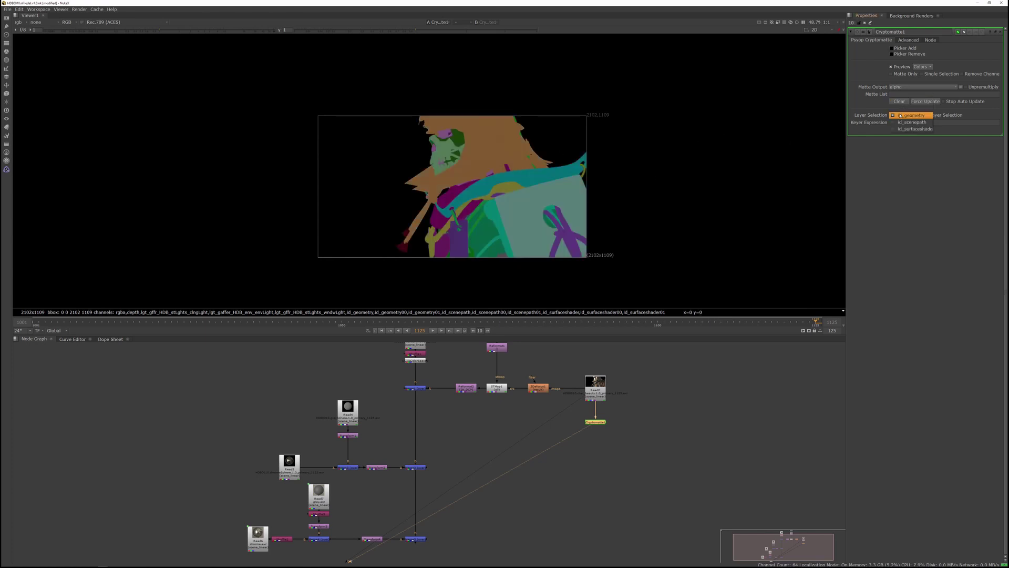
left_click(915, 129)
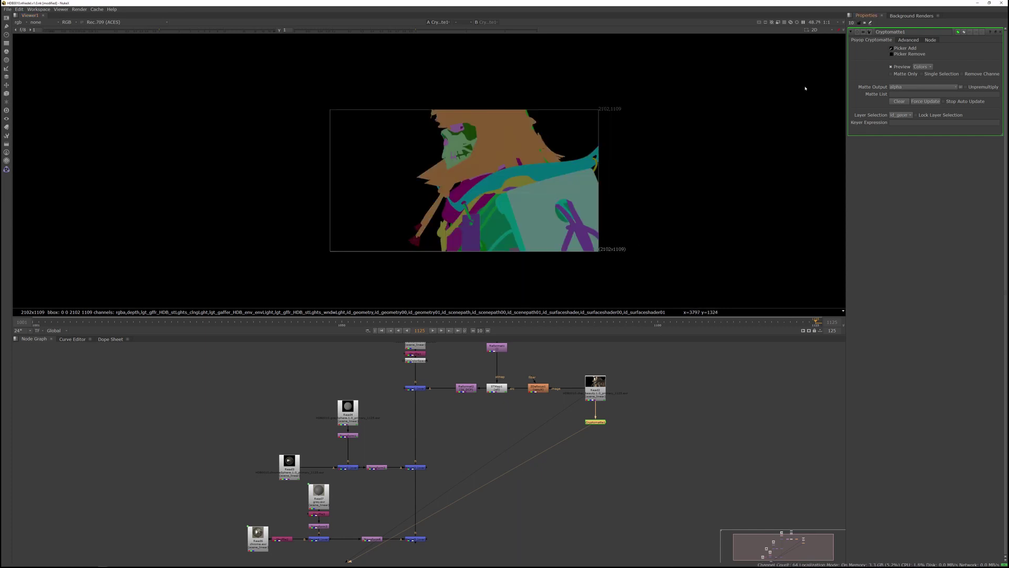
Step: Pick the samurai's helmet, skull and shoulder shield into the Cryptomatte's matte list
left_click(495, 146, "ctrl")
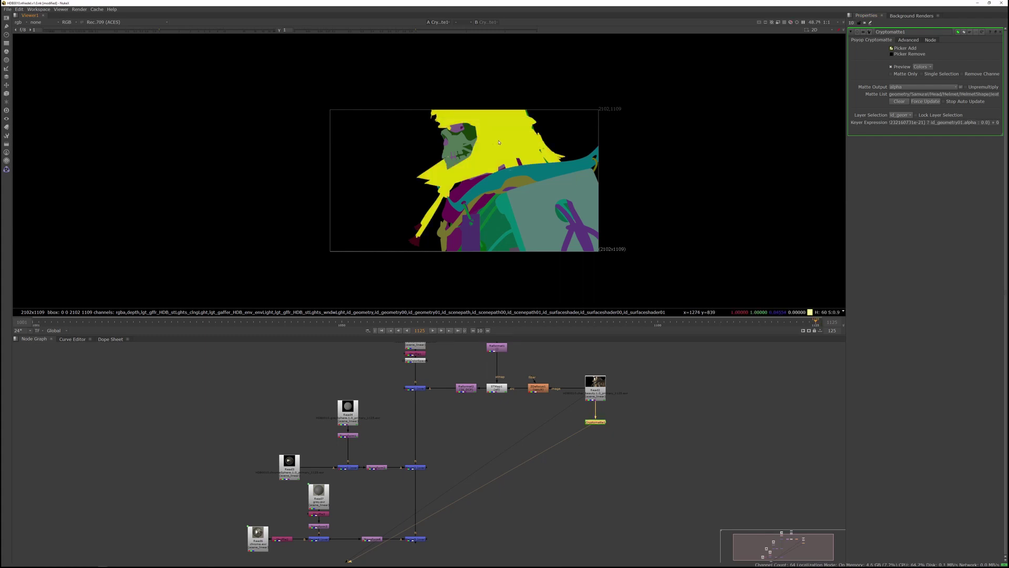
left_click(456, 144, "ctrl")
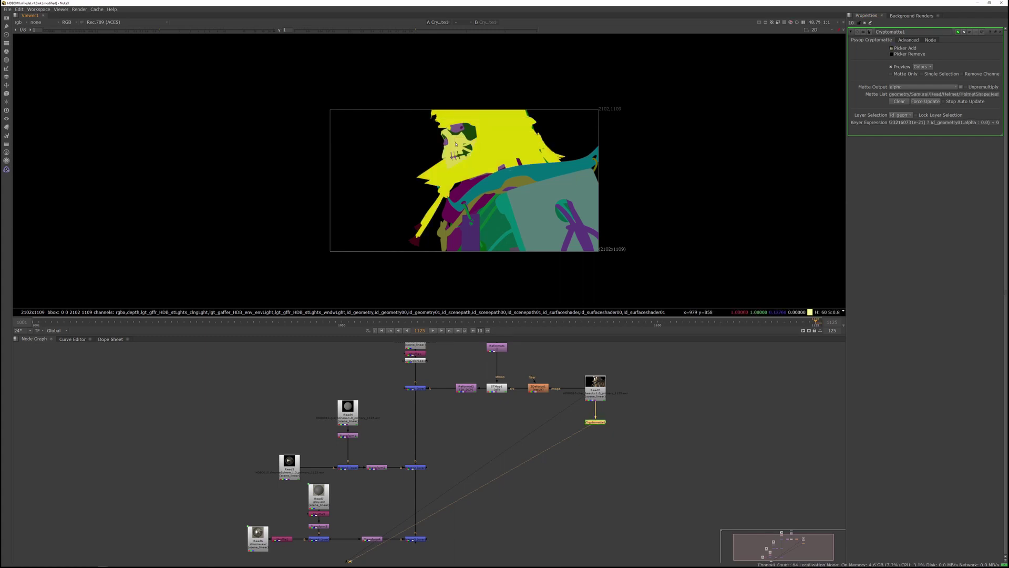
left_click(512, 208, "ctrl")
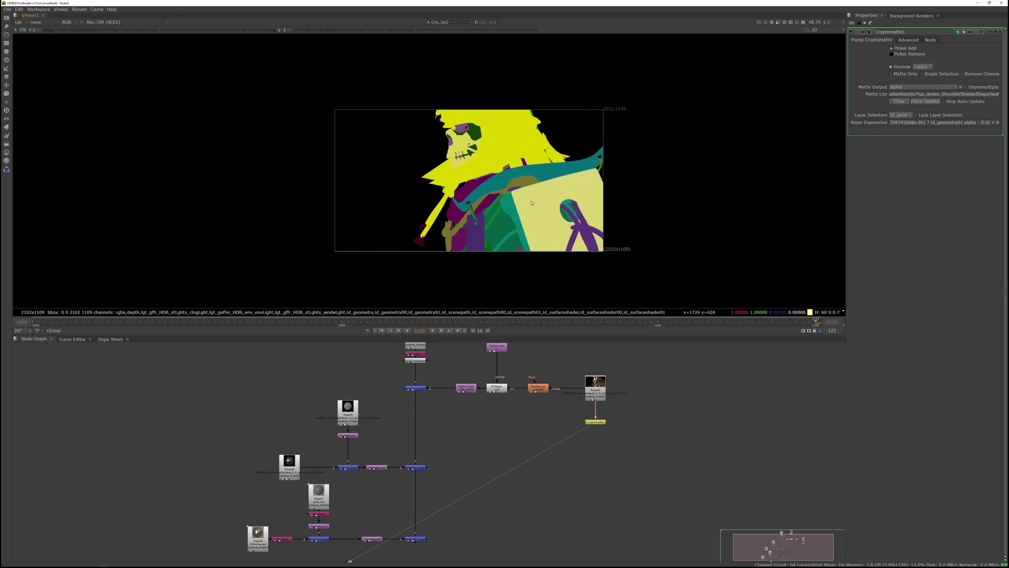
Step: Set the viewer's layer to rgba and display the alpha matte of the picked samurai parts
key("a")
key("a")
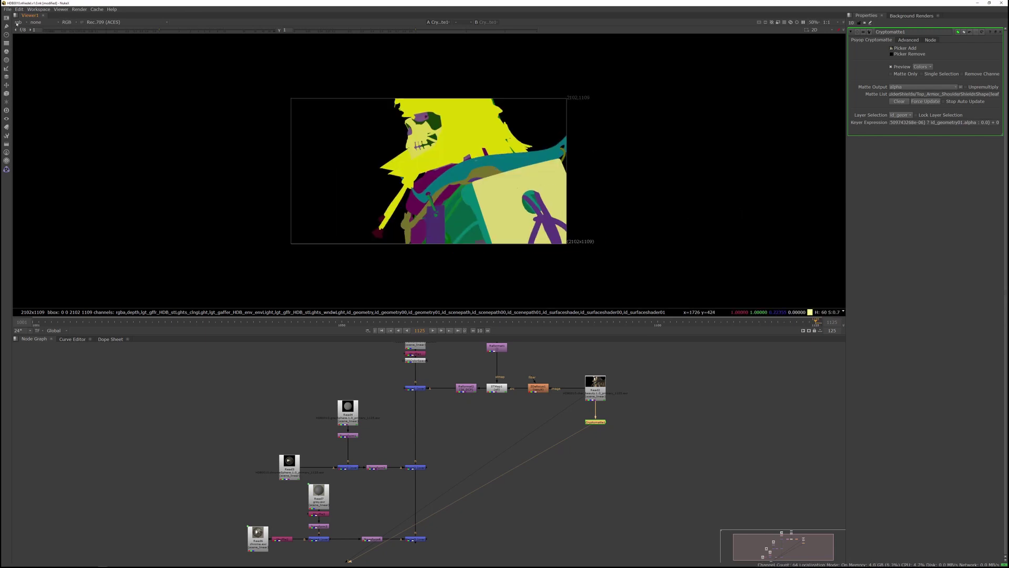
left_click(18, 23)
left_click(36, 43)
middle_click_drag(386, 156, 401, 178)
key("a")
key("a")
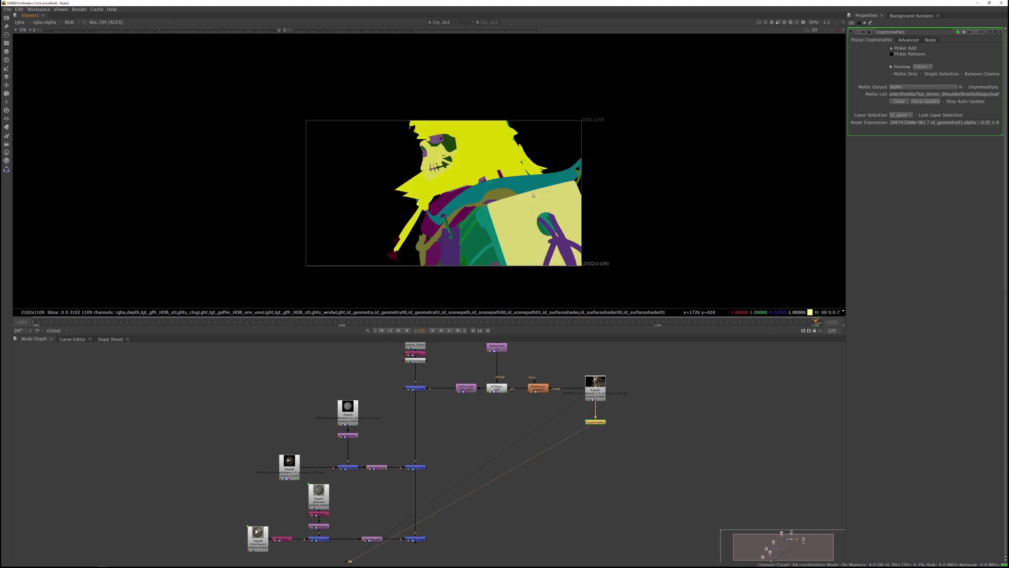
key("a")
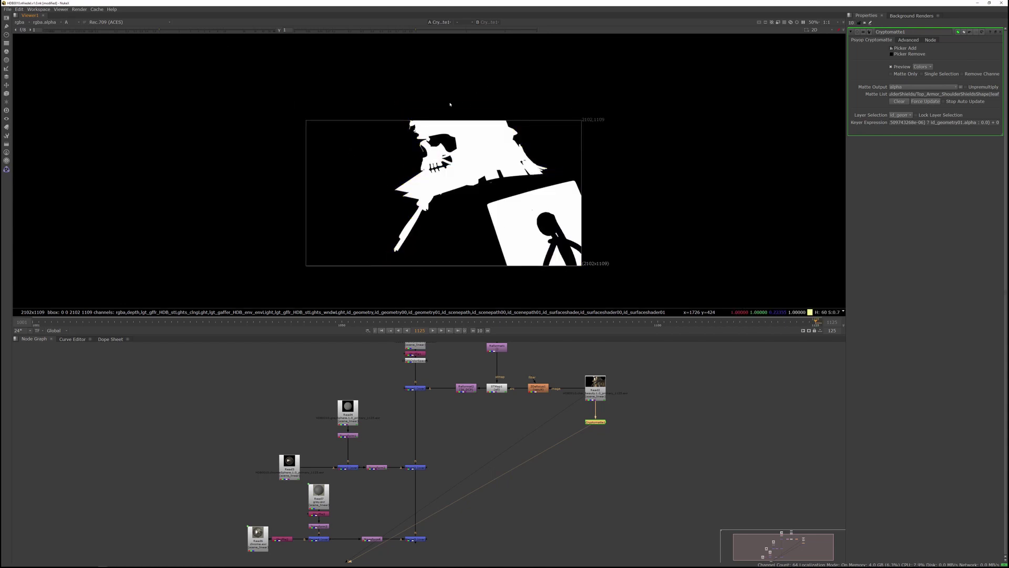
Step: View the samurai beauty render in full colour directly from its Read node
middle_click_drag(591, 424, 593, 400)
left_click(568, 399)
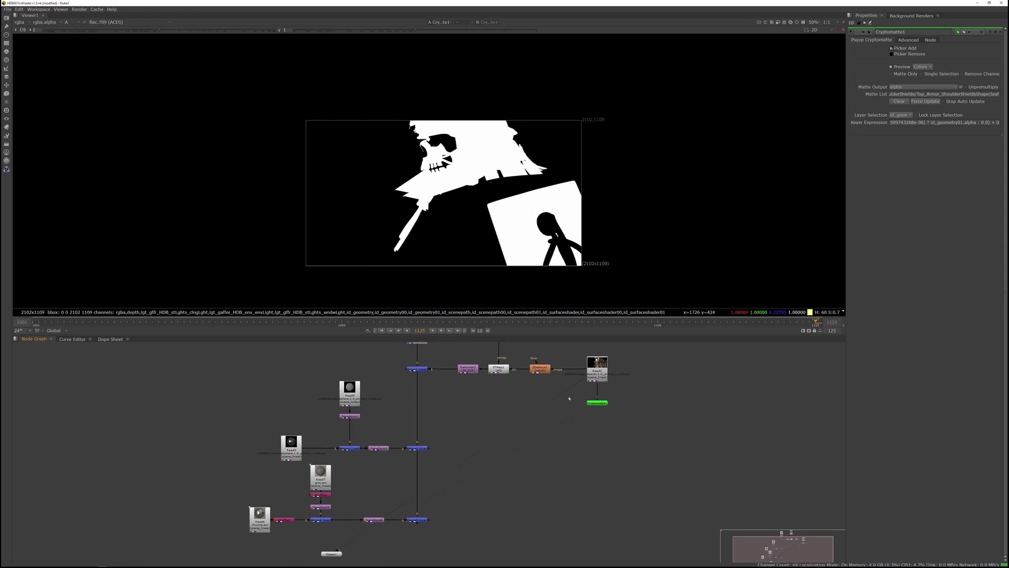
middle_click_drag(599, 366, 622, 382)
left_click(623, 383)
key("1")
key("a")
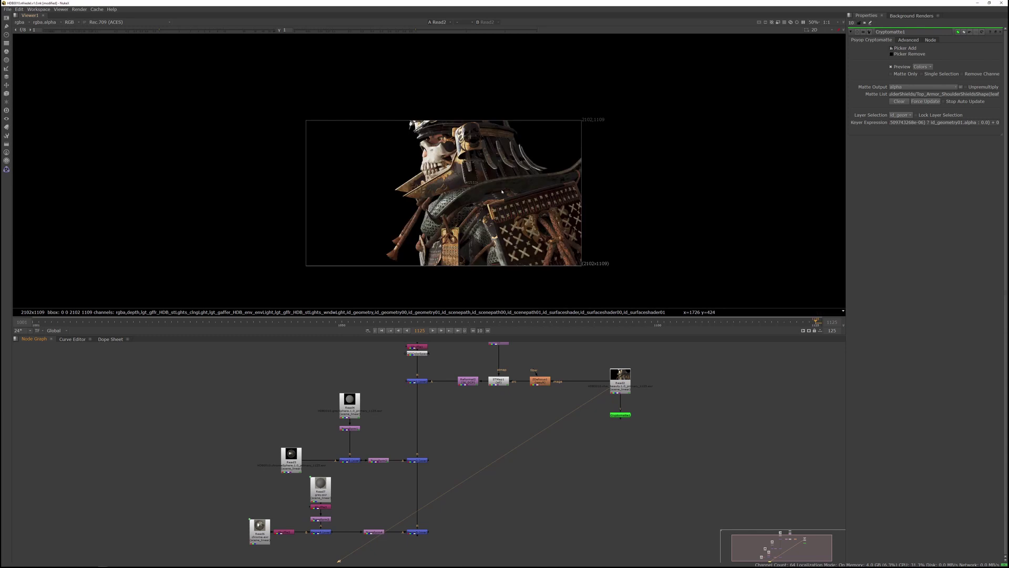
scroll(467, 178, "up", 1)
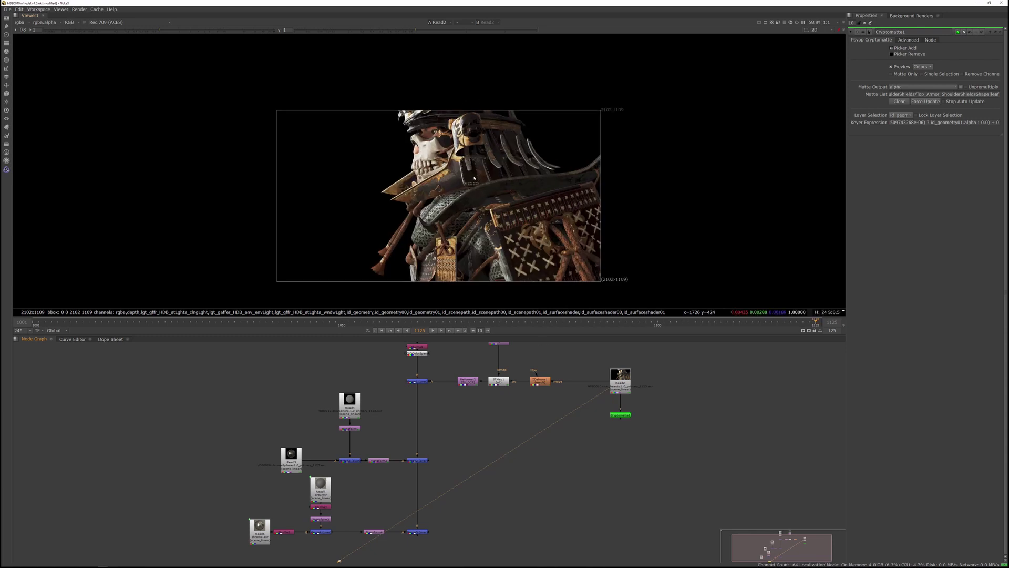
middle_click_drag(468, 178, 462, 165)
middle_click_drag(584, 350, 583, 319)
middle_click_drag(453, 238, 458, 238)
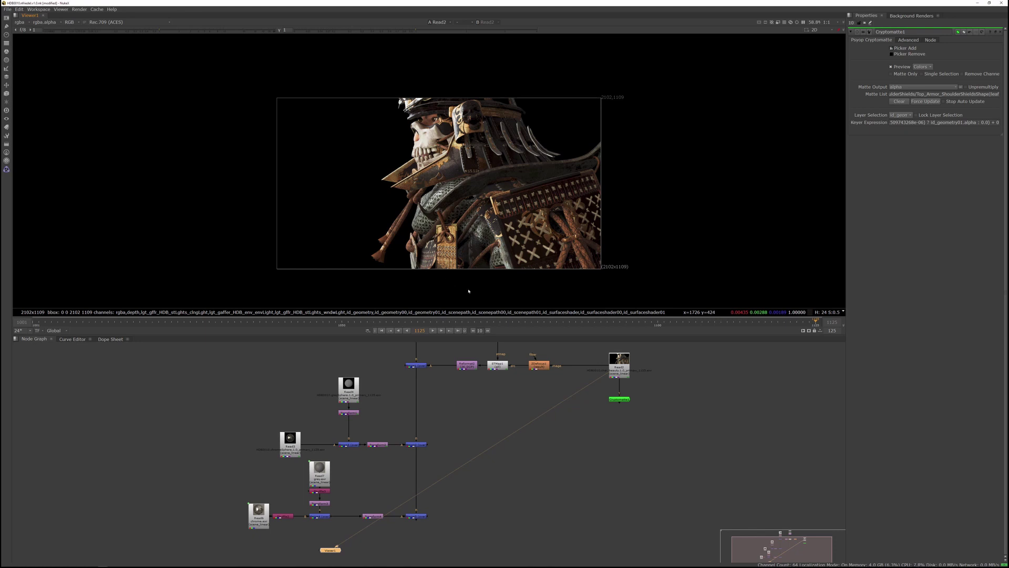
middle_click_drag(582, 381, 580, 389)
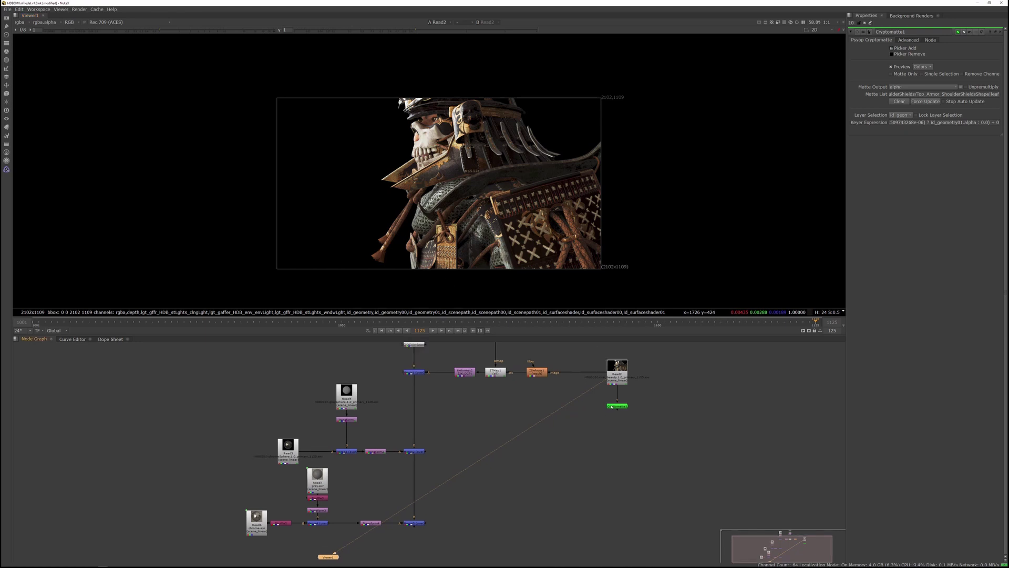
Step: Insert a Grade node after the samurai's Read node, masked by the Cryptomatte, and view it with multiply set to 3.15
scroll(580, 386, "up", 2)
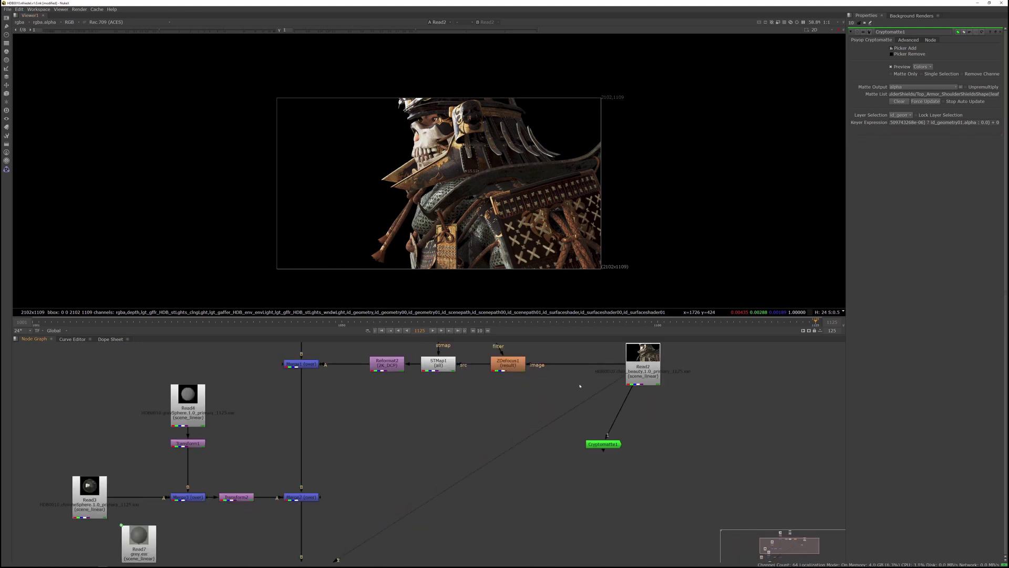
key("g")
left_click_drag(582, 385, 603, 443)
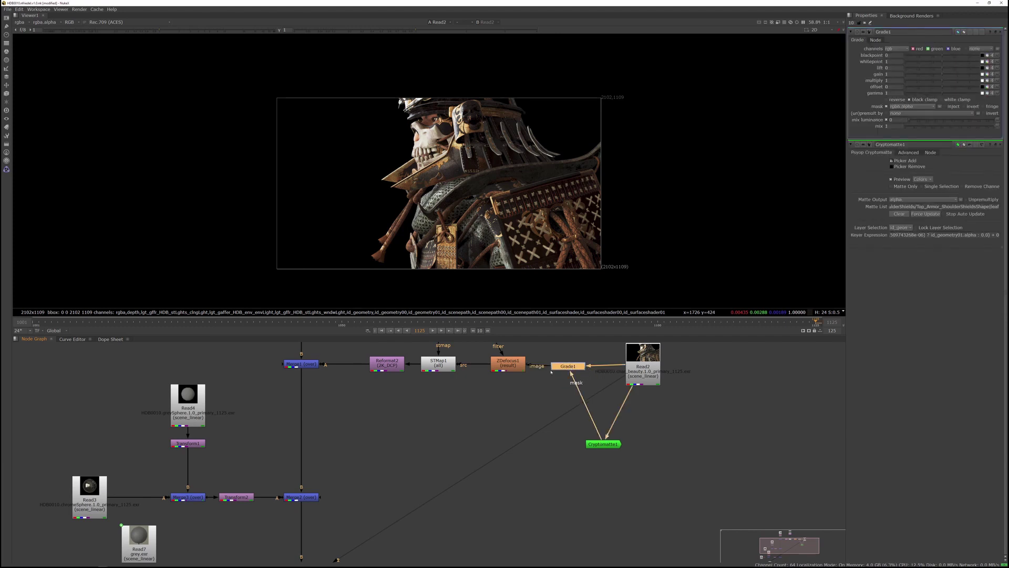
key("1")
left_click(946, 81)
mouse_move(963, 81)
left_mouse_down()
mouse_move(907, 84)
mouse_move(995, 91)
mouse_move(971, 85)
left_mouse_up()
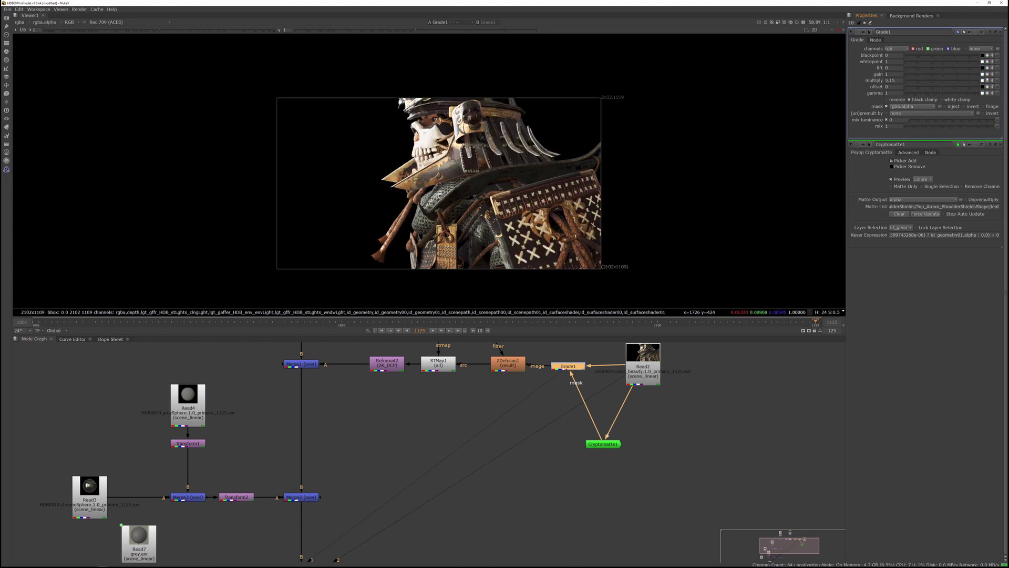
left_click(987, 74)
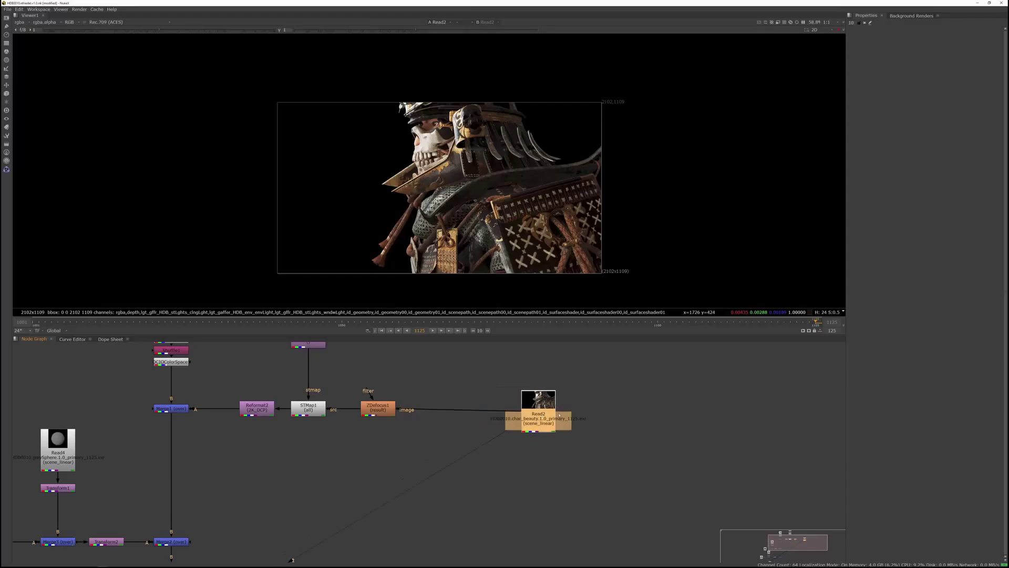
Step: Move the samurai's Read node farther away from the ZDefocus node and view the final composite
left_click_drag(533, 413, 635, 413)
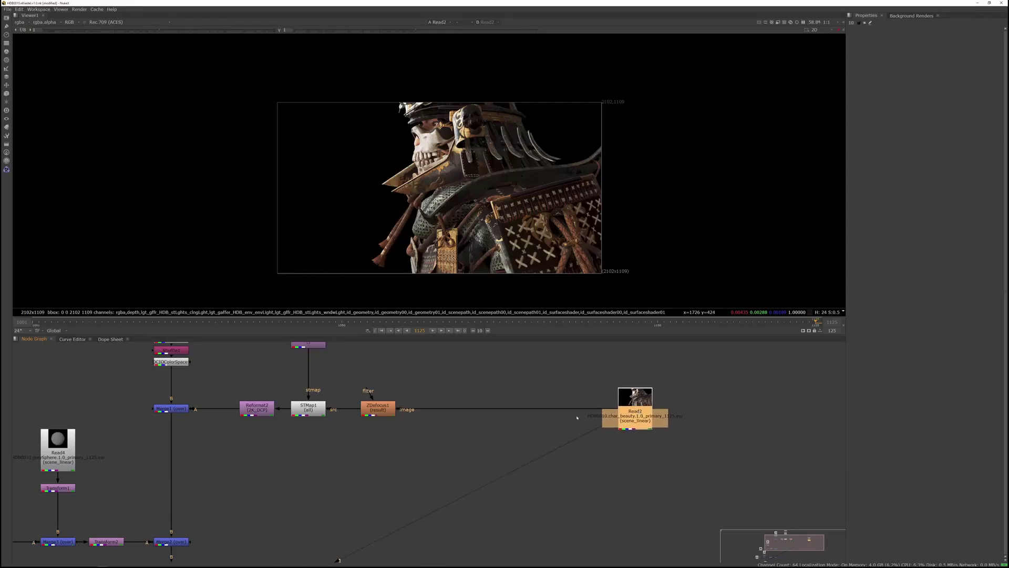
middle_click_drag(567, 420, 558, 406)
middle_click_drag(658, 469, 661, 450)
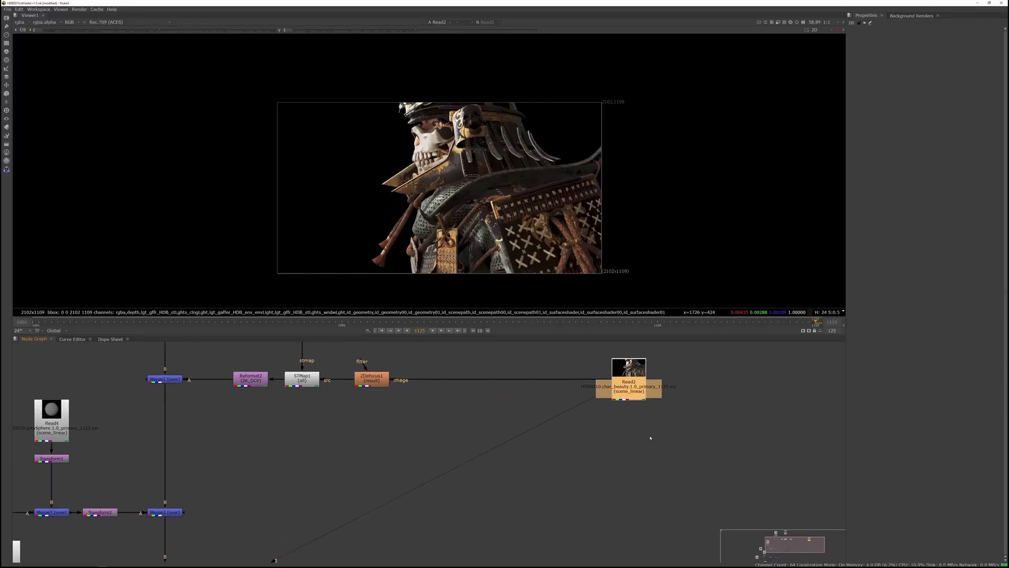
scroll(541, 448, "down", 6)
left_click_drag(370, 403, 440, 449)
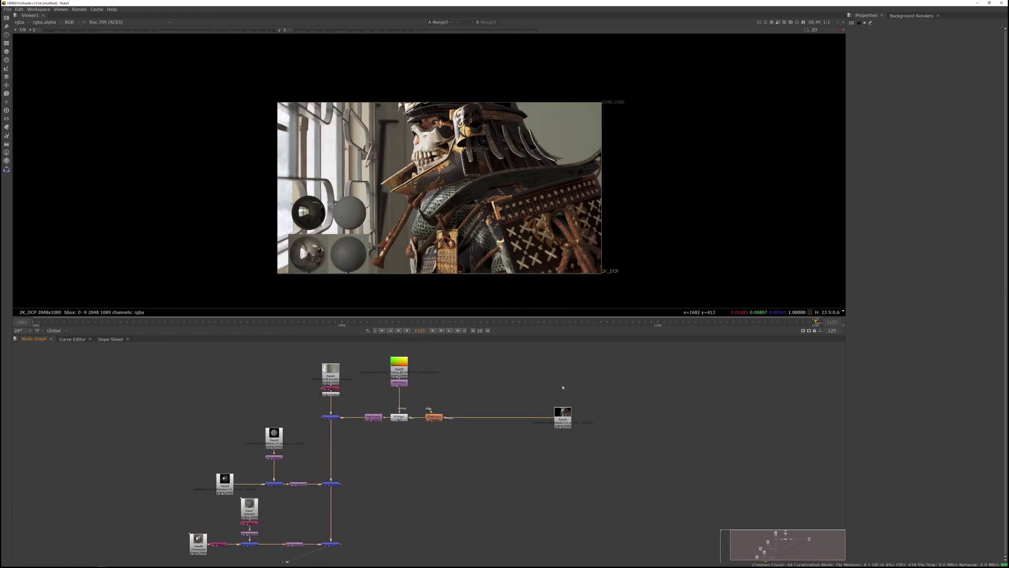
Step: Add a Shuffle node fed by the samurai's Read node, view it, and set its input layer to lgt_gaffer_HDB_env_envLight
scroll(564, 438, "up", 3)
middle_click_drag(548, 444, 580, 438)
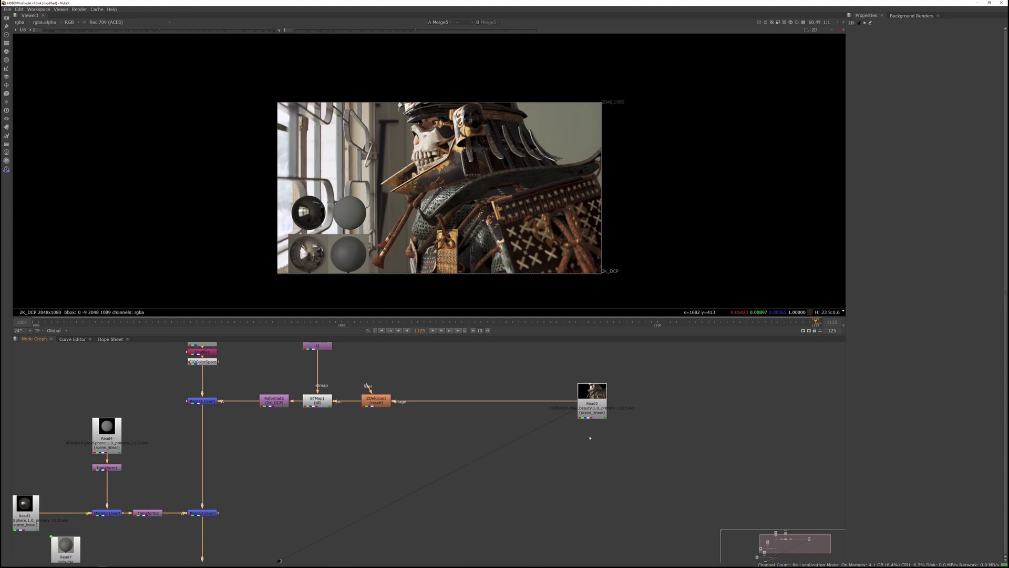
left_click(590, 437)
key("Tab")
type("shuffle")
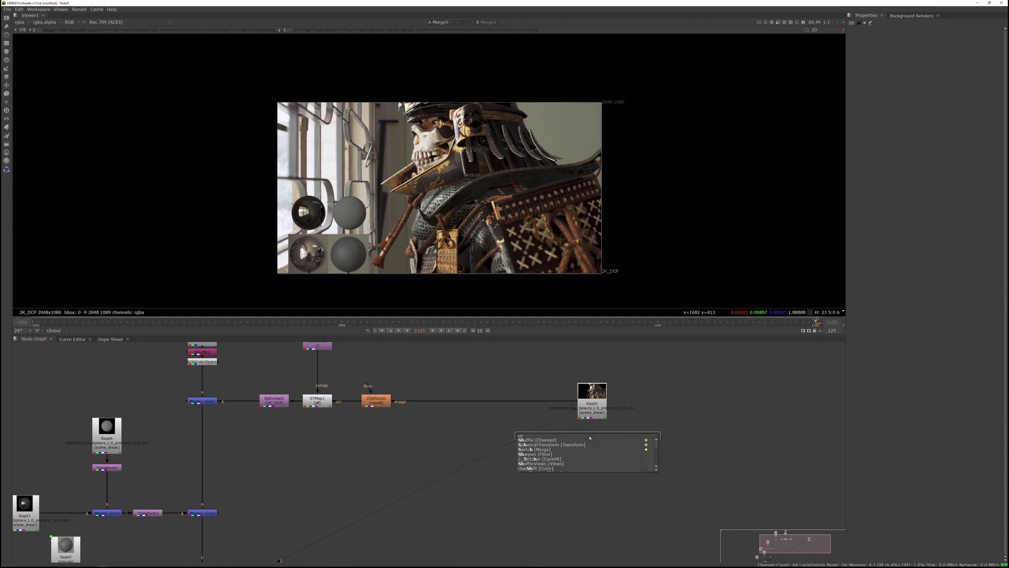
key("Return")
left_click_drag(589, 439, 545, 454)
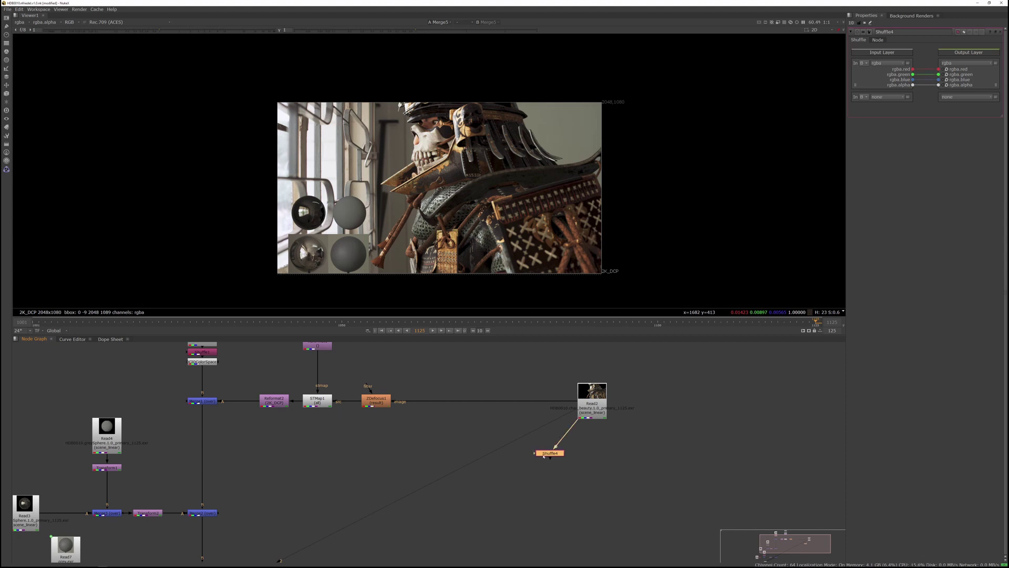
key("1")
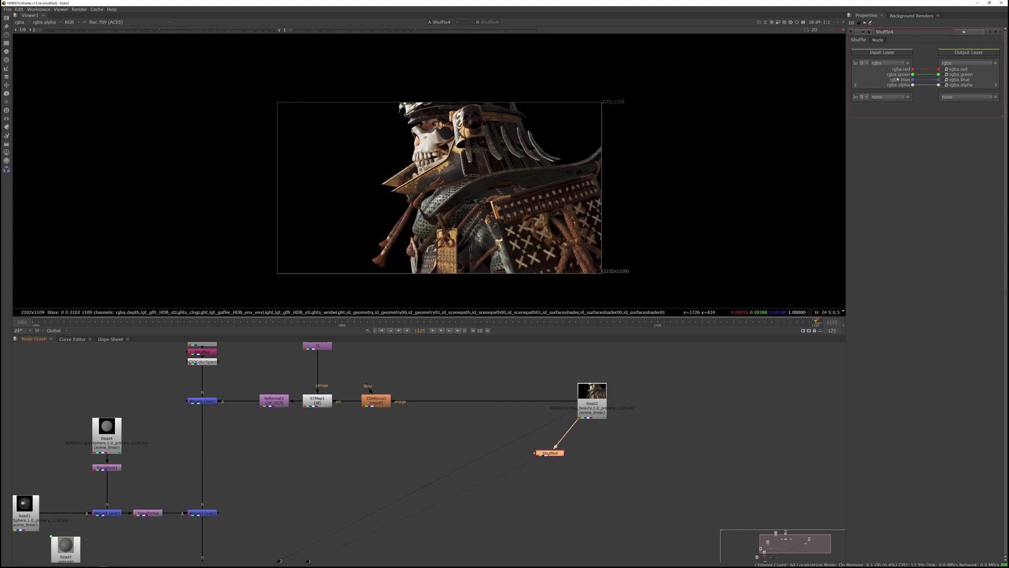
left_click(888, 63)
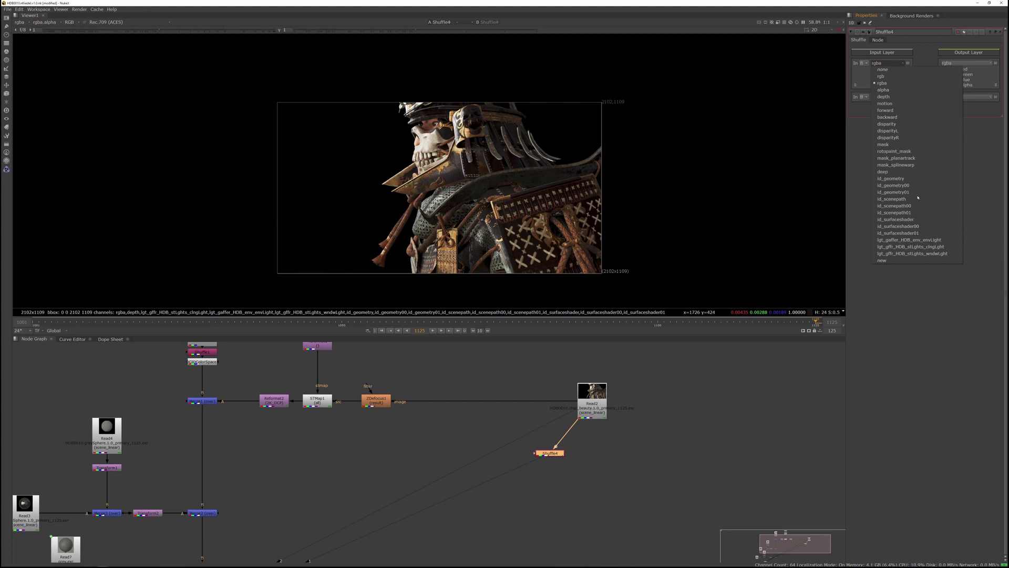
left_click(911, 239)
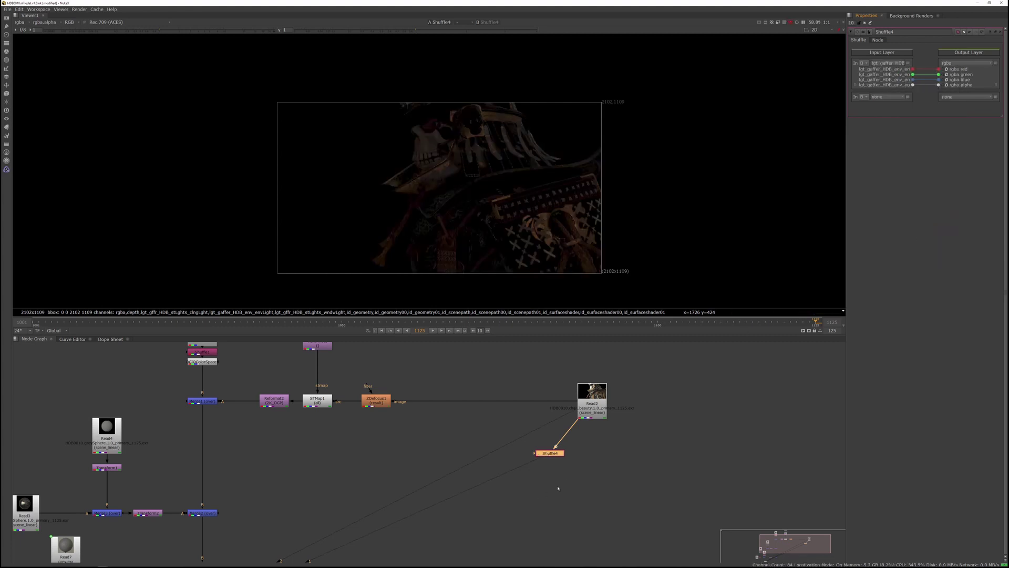
Step: Duplicate the Shuffle node twice and connect both copies to the samurai's Read node
left_click_drag(556, 454, 546, 457)
key("ctrl+c")
left_click(578, 456)
key("ctrl+v")
key("ctrl+v")
left_click_drag(573, 448, 589, 413)
left_click_drag(614, 446, 592, 413)
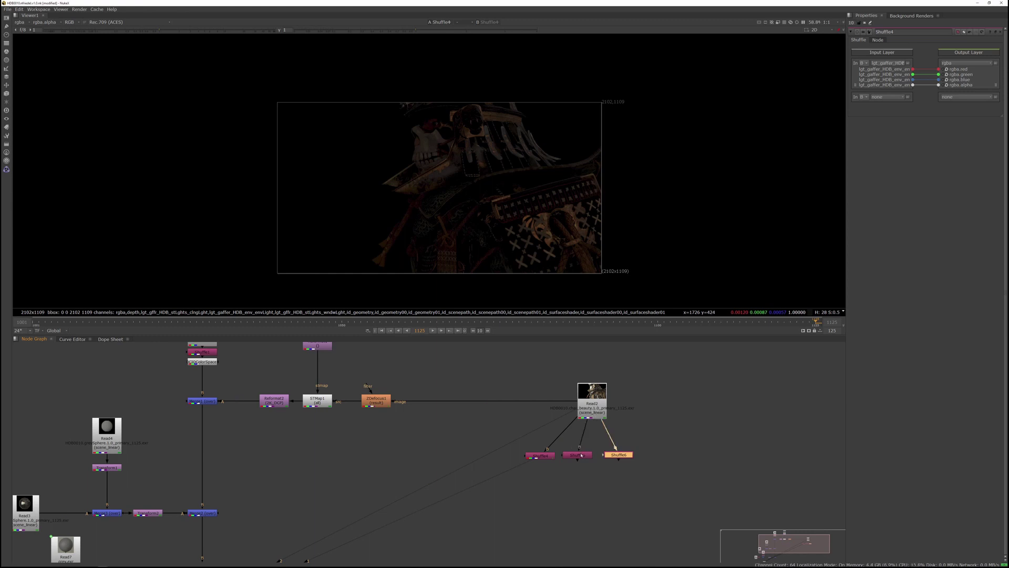
Step: Set the middle Shuffle's input layer to the clngLight layer and the last Shuffle's to the wndwLight layer
double_click(582, 455)
left_click(888, 62)
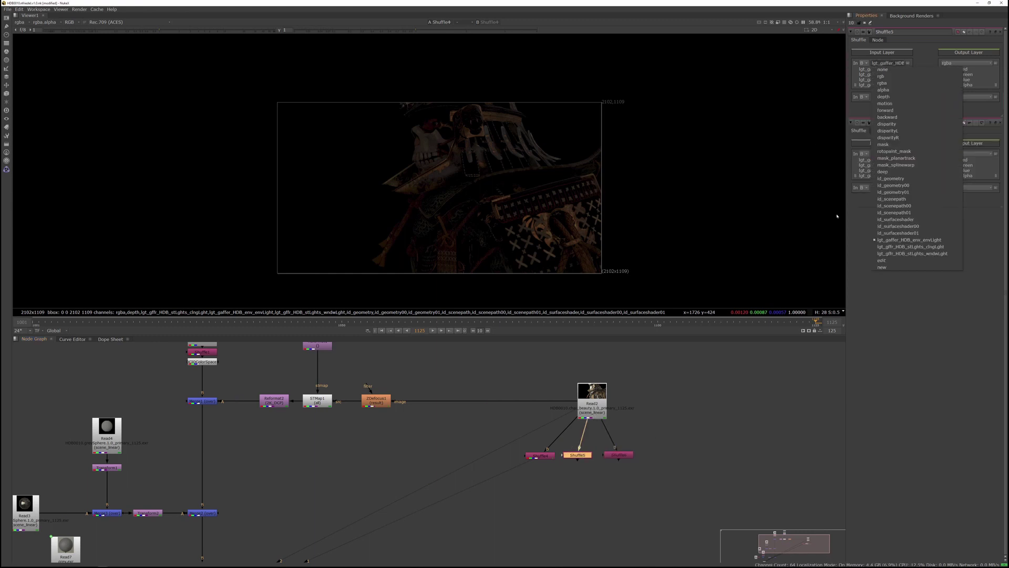
left_click(909, 247)
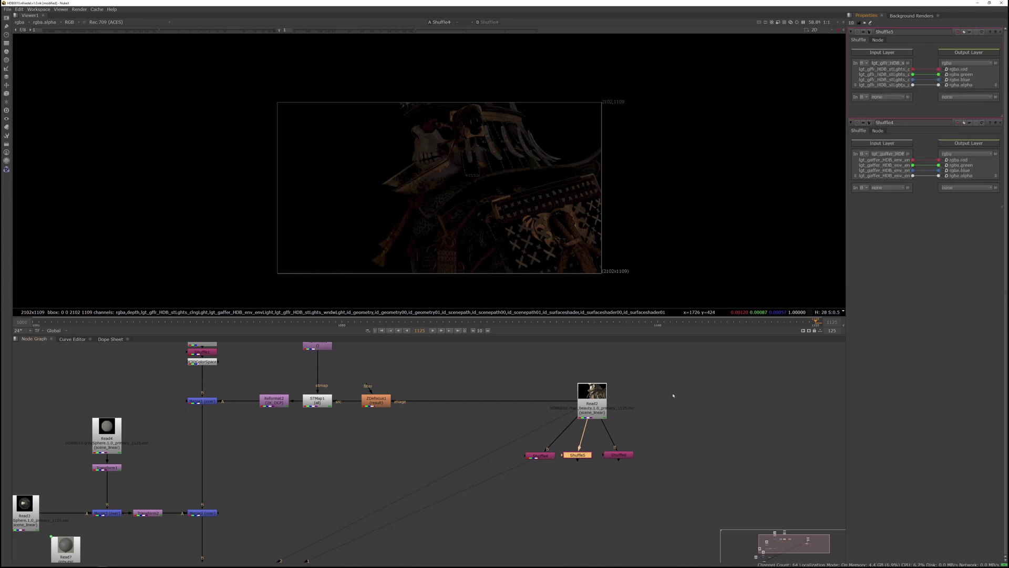
double_click(618, 454)
left_click(888, 62)
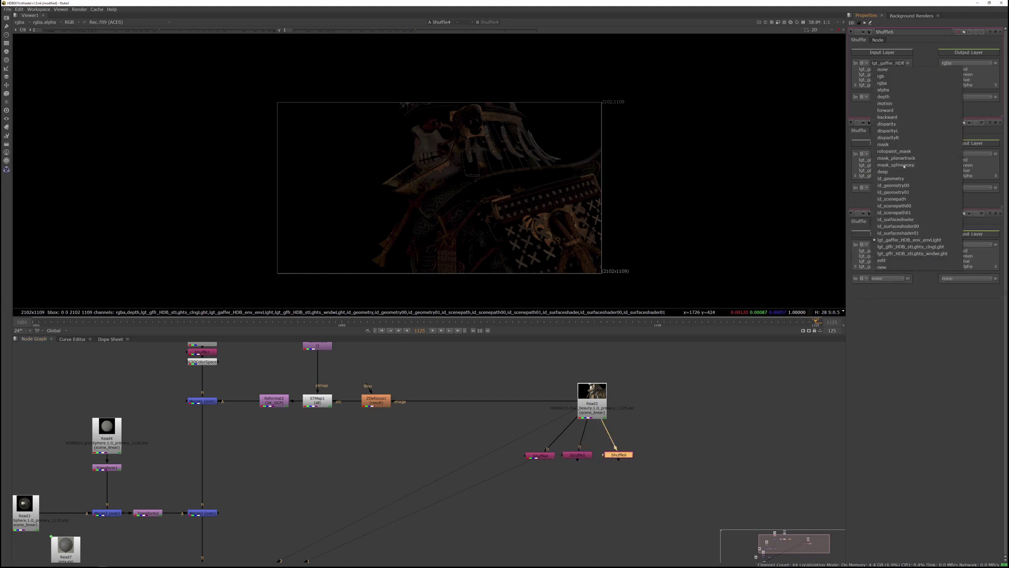
left_click(909, 253)
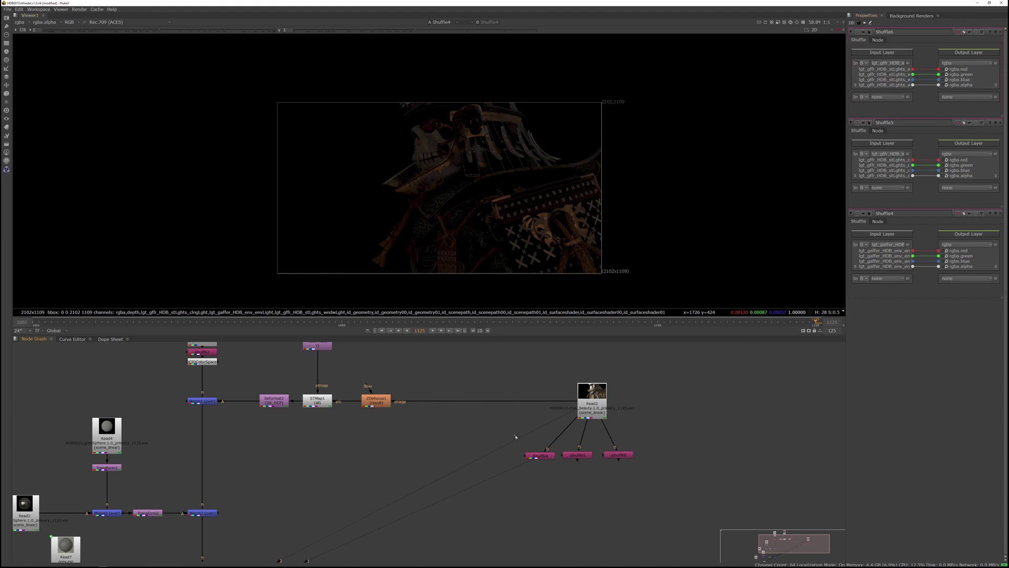
Step: Merge the three light Shuffles with one Merge node set to the plus operation and view its output
left_click_drag(515, 437, 686, 482)
key("m")
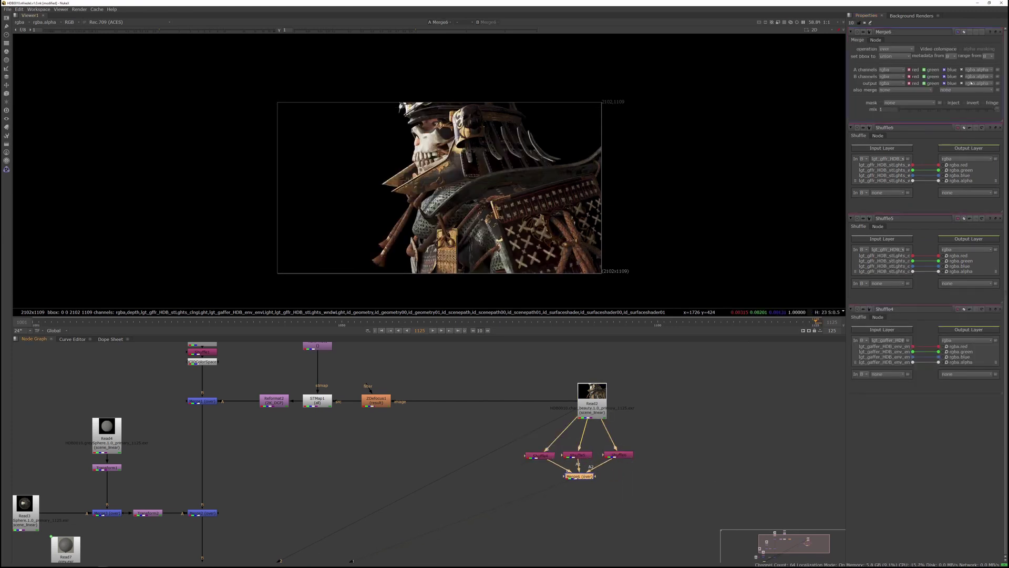
left_click(883, 48)
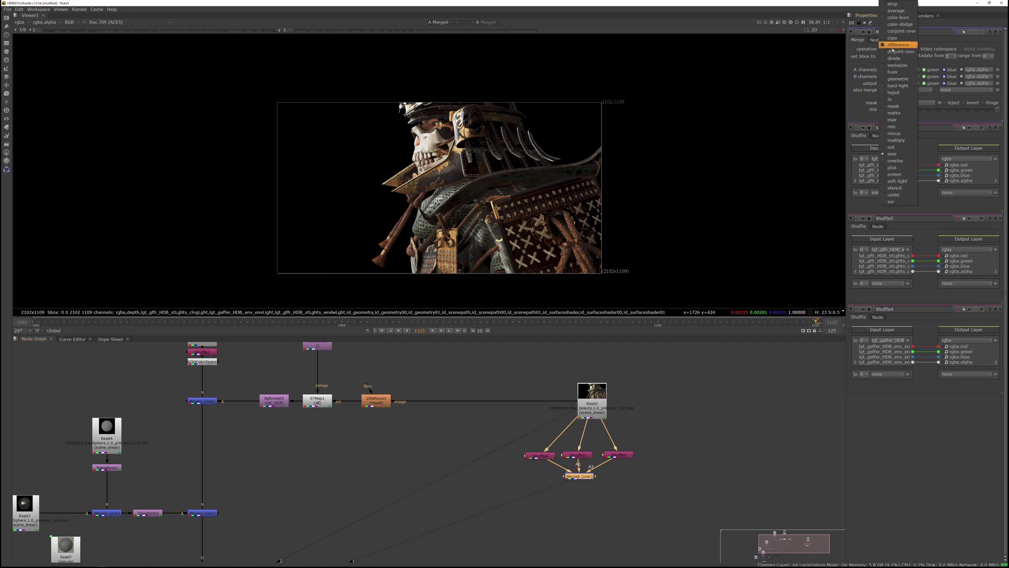
left_click(892, 167)
left_click(589, 502)
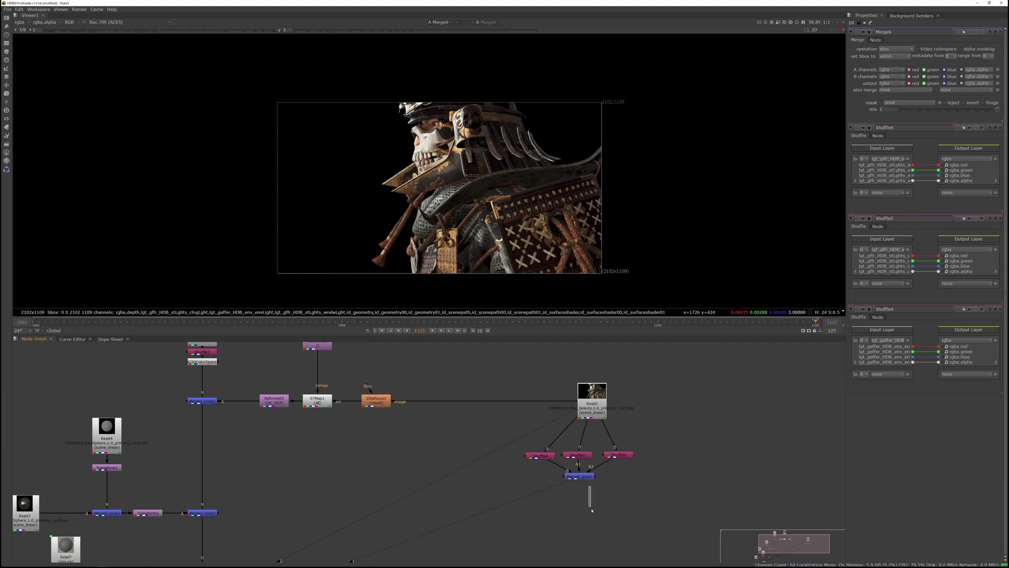
Step: Space out the light Shuffles and plus Merge beneath the samurai's Read node, and compare the original beauty with the rebuilt one
left_click_drag(588, 478, 591, 484)
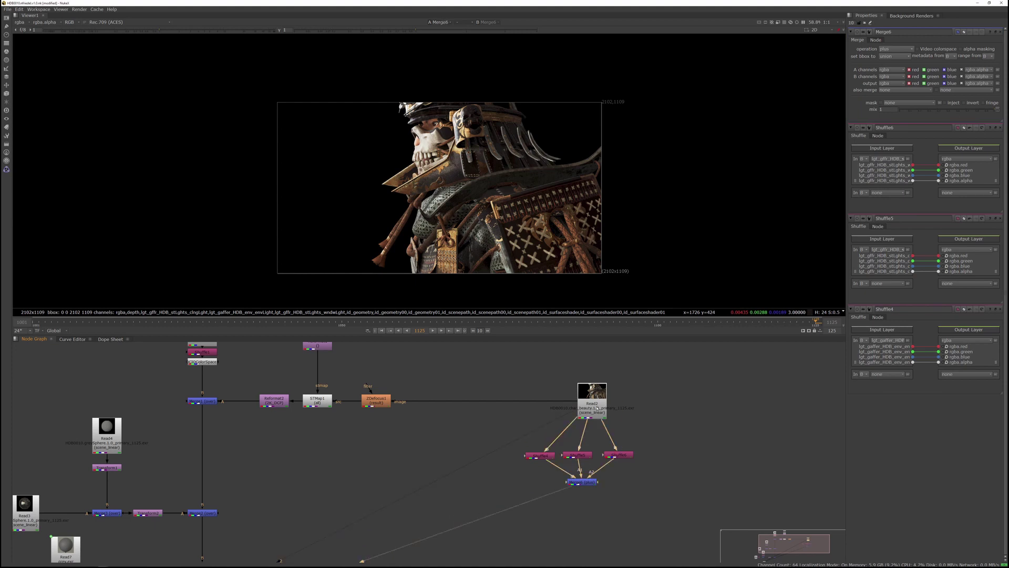
left_click_drag(514, 428, 677, 464)
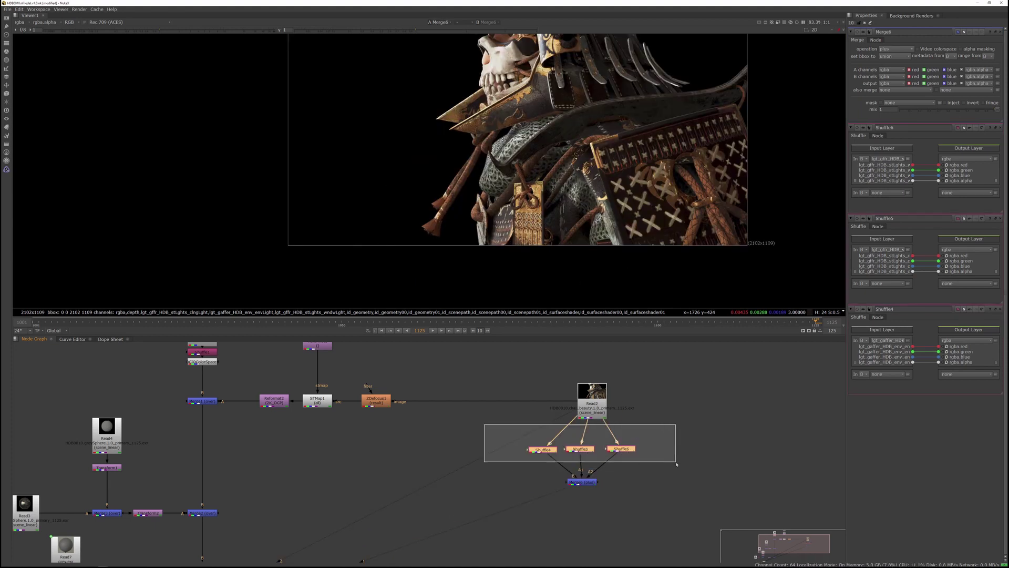
left_click(592, 404)
key("1")
left_click(581, 483)
key("2")
Step: Feed the light Merge into the ZDefocus image input and tidy the Shuffles' shared input with a Dot under the samurai's Read node
middle_click_drag(504, 469, 609, 438)
left_click_drag(675, 371, 680, 452)
middle_click_drag(518, 470, 541, 394)
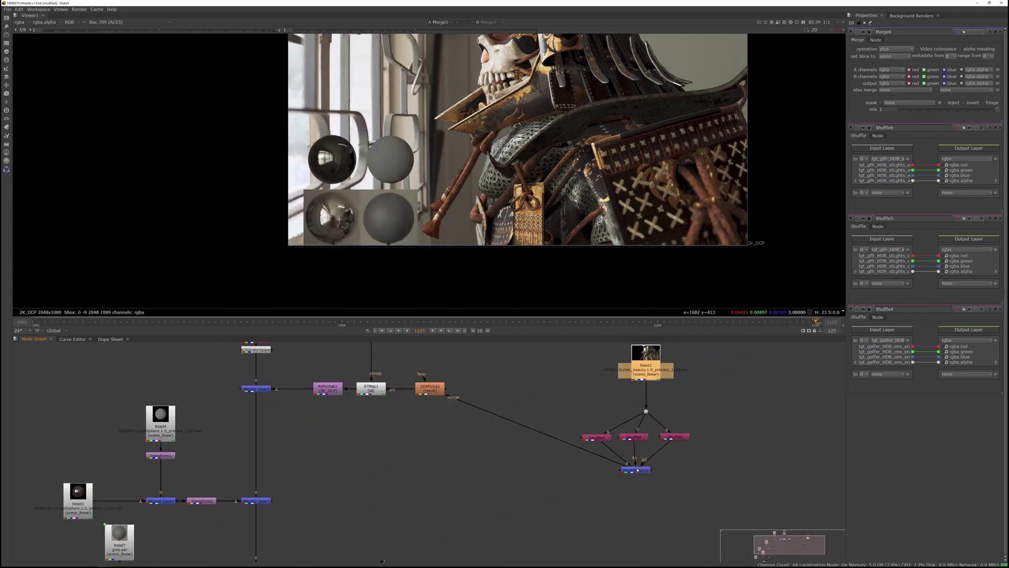
left_click_drag(635, 469, 634, 489)
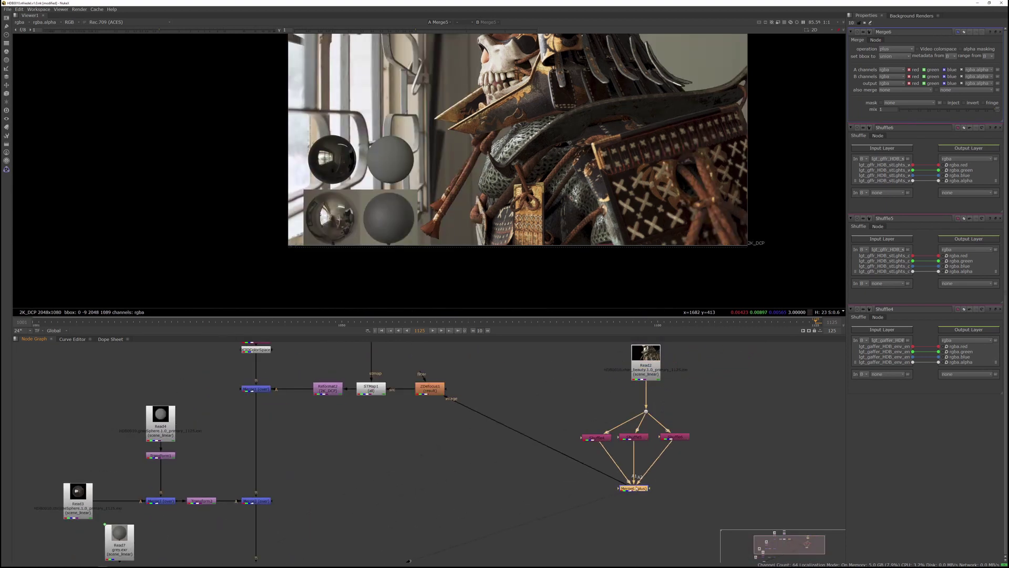
Step: Add an Exposure node after the samurai's environment-light Shuffle and have it adjust in Stops
left_click(602, 440)
double_click(602, 439)
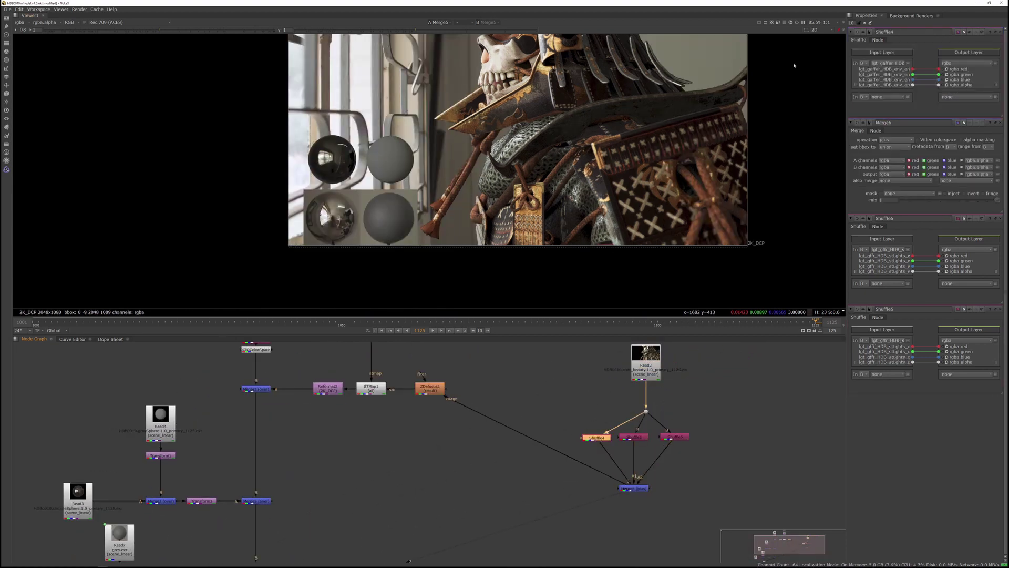
left_click(896, 63)
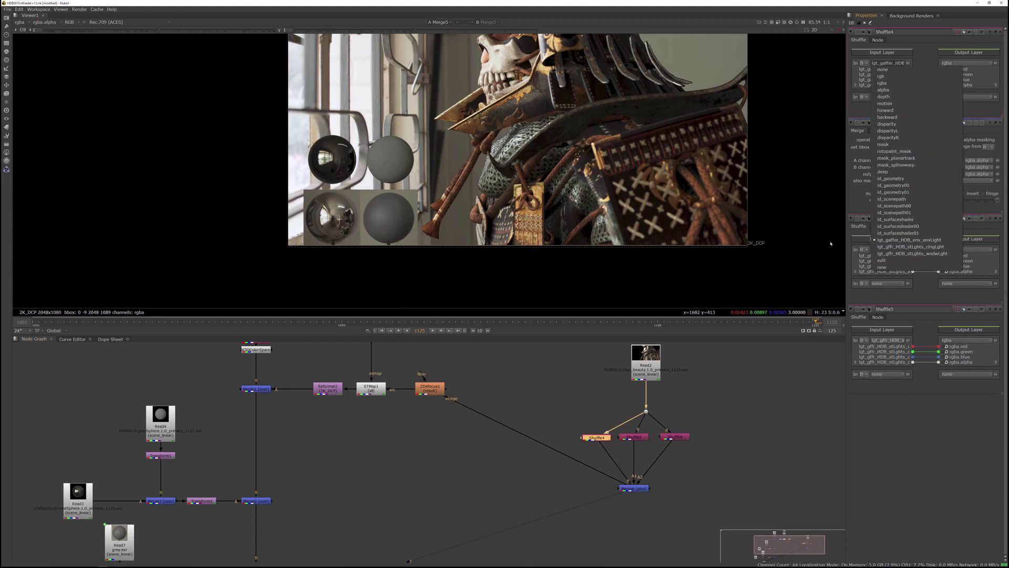
left_click(563, 422)
left_click(591, 438)
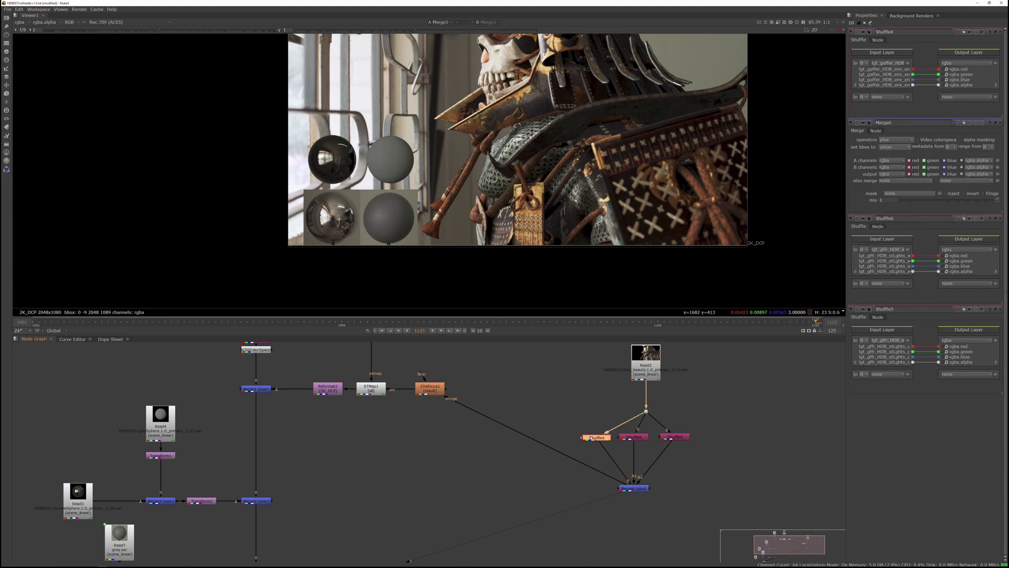
key("Tab")
type("expo")
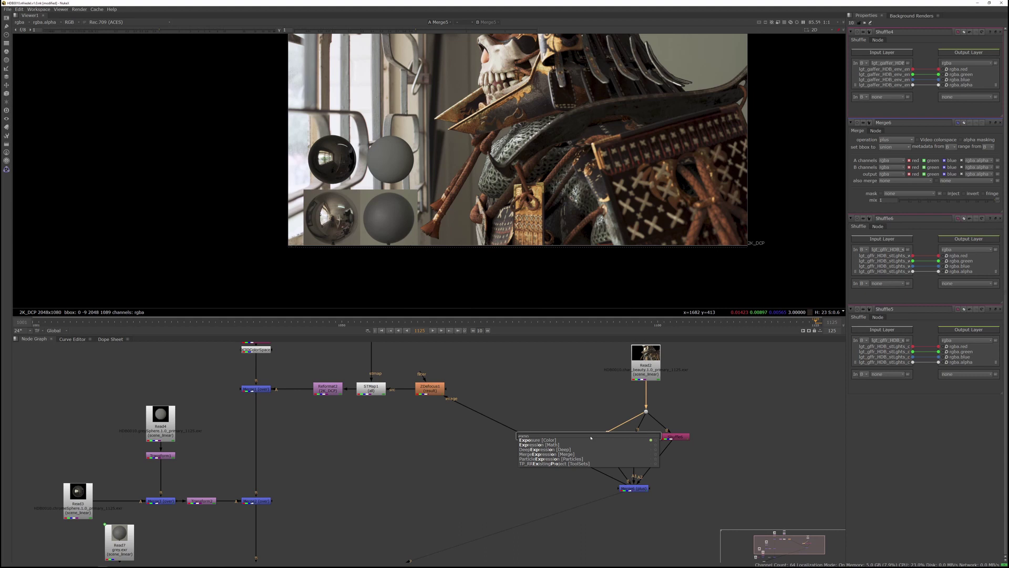
key("Return")
left_click(897, 68)
left_click(897, 57)
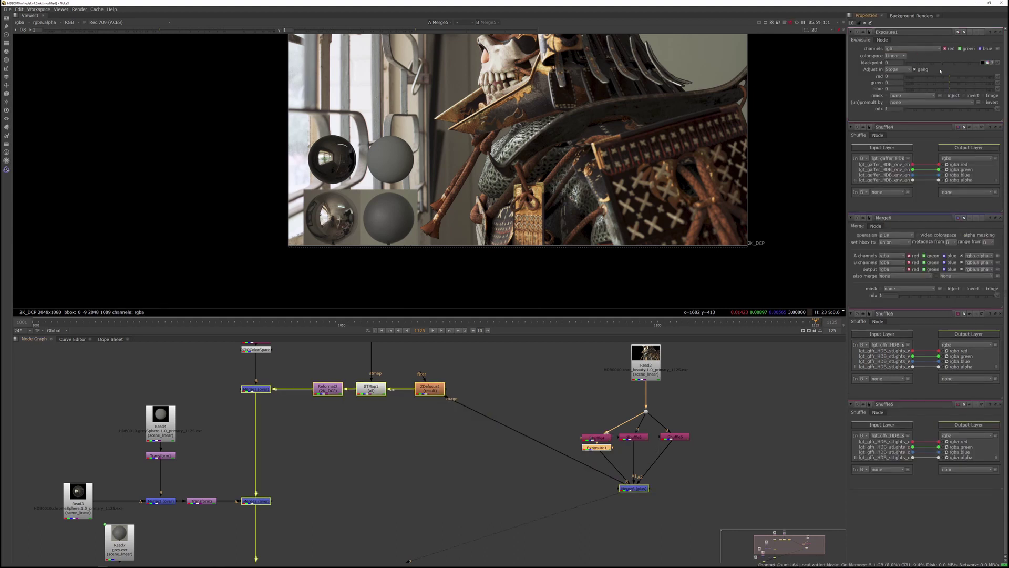
Step: Try 2.25 stops on the environment light's Exposure, and settle its ganged red, green and blue at 1.1
left_click(973, 77)
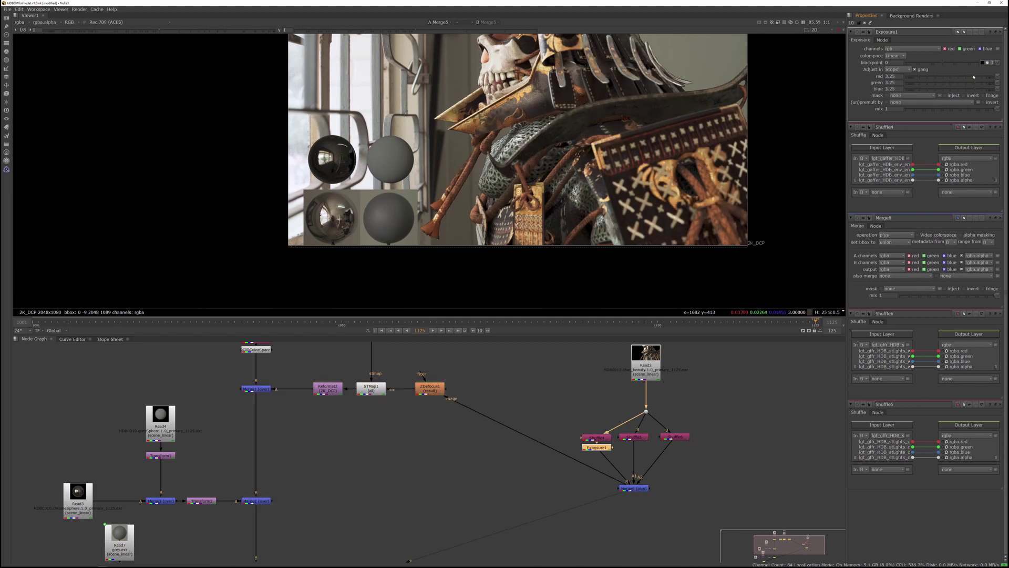
left_click(959, 77)
left_click(670, 385)
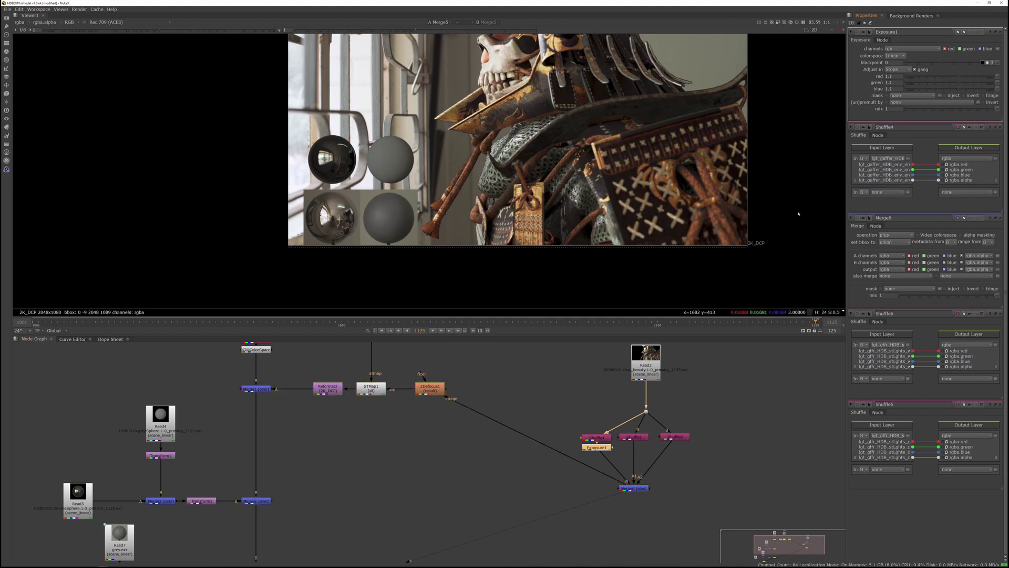
middle_click_drag(587, 402, 633, 363)
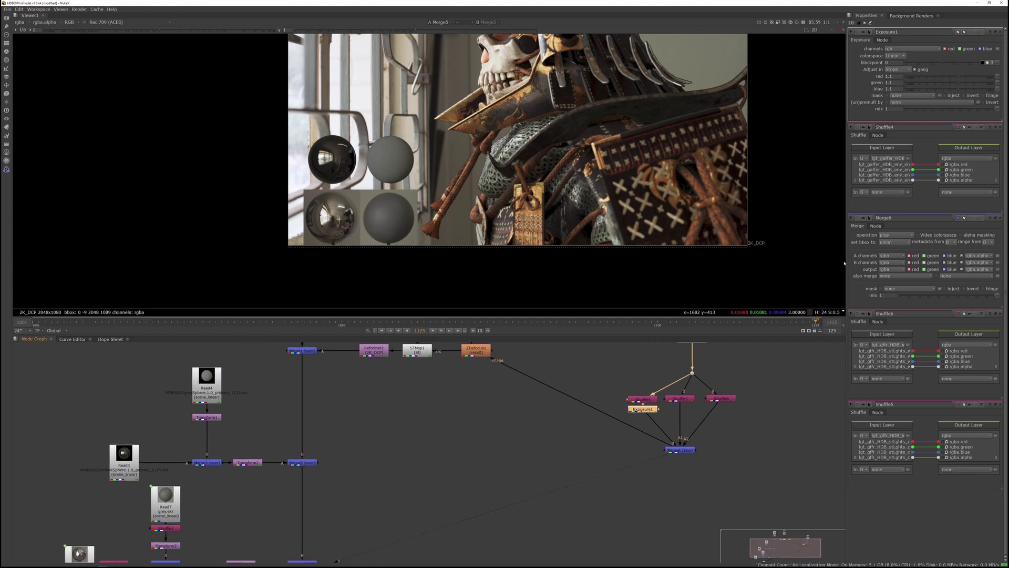
double_click(898, 76)
Step: Move the samurai's light-layer nodes so that their Merge lines up with the ZDefocus node
middle_click_drag(577, 422, 622, 428)
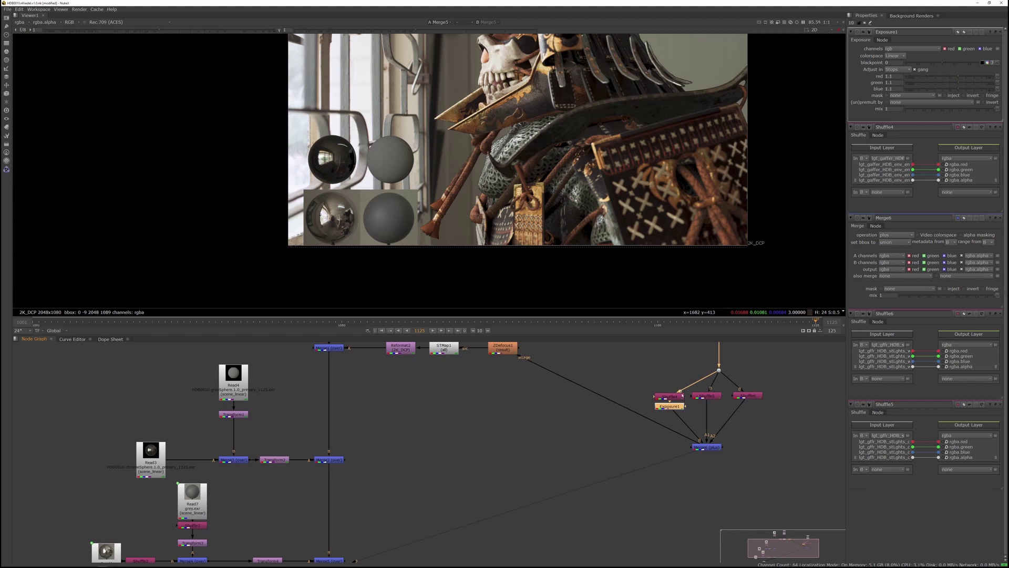
middle_click_drag(633, 381, 610, 439)
left_click_drag(614, 360, 788, 512)
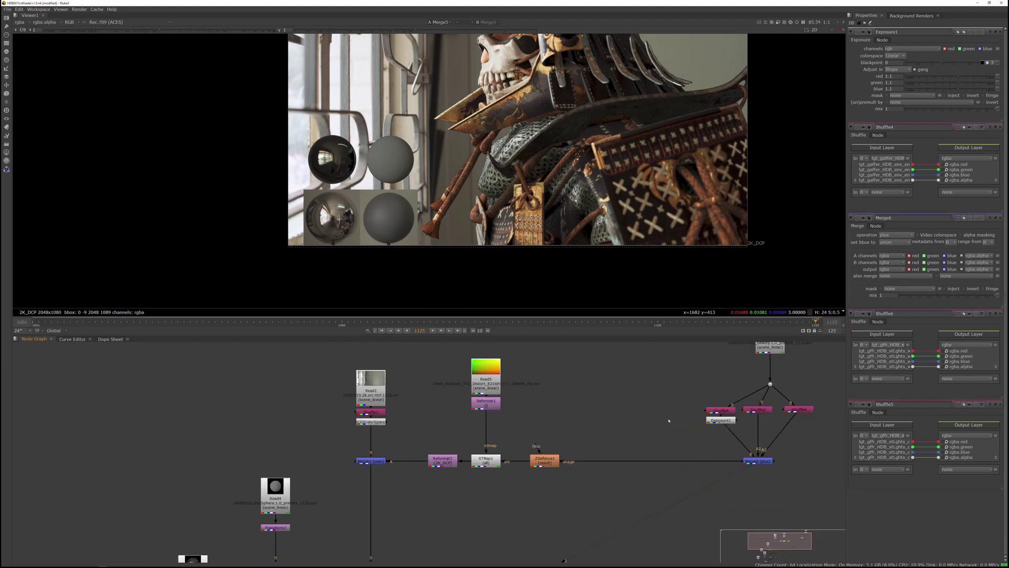
middle_click_drag(626, 401, 631, 371)
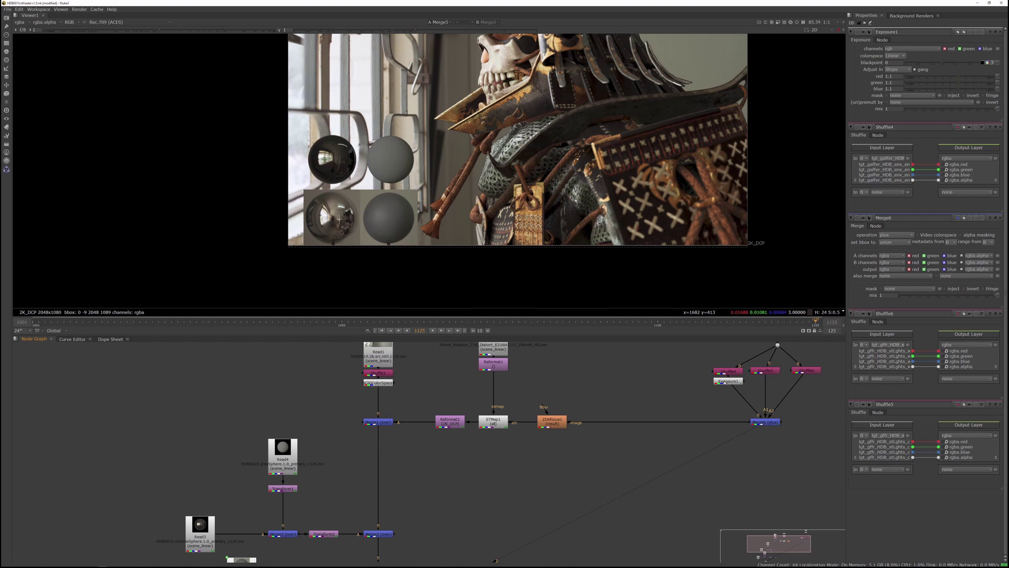
Step: Add a Grade node after the Exposure, tint its multiply colour first blue and finally reddish, and disable the node
left_click(725, 382)
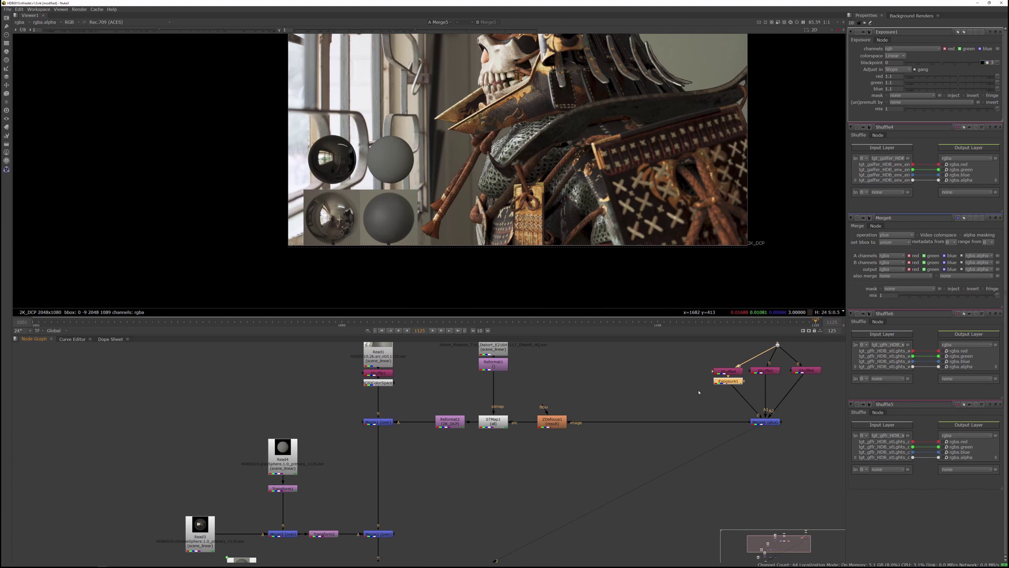
key("g")
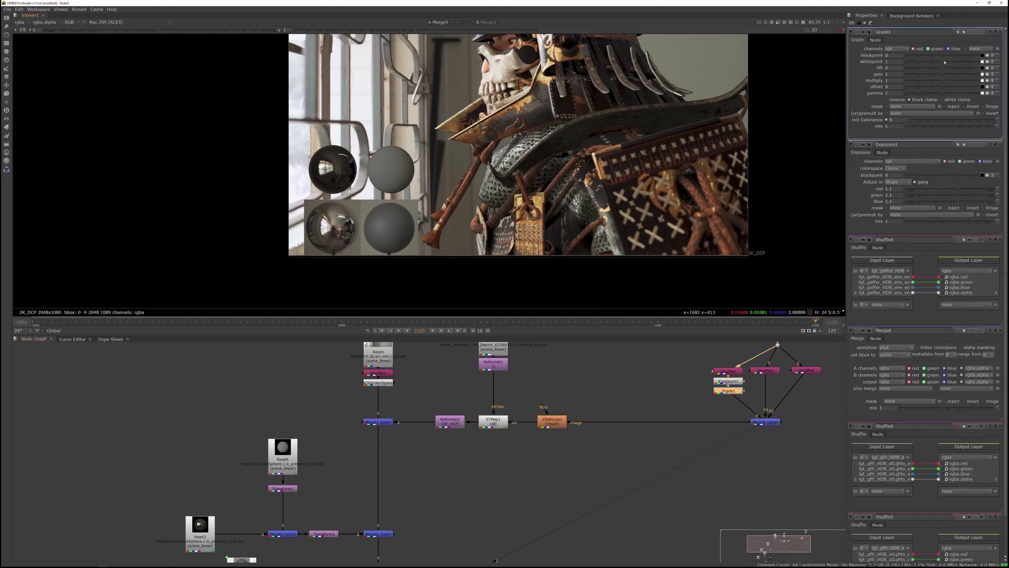
left_click(987, 81)
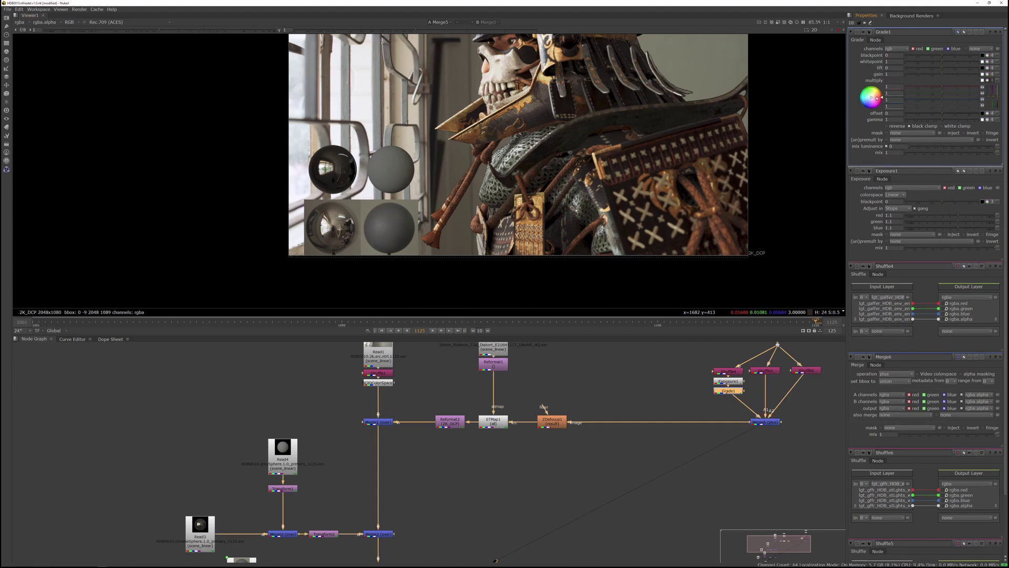
left_click_drag(873, 98, 862, 102)
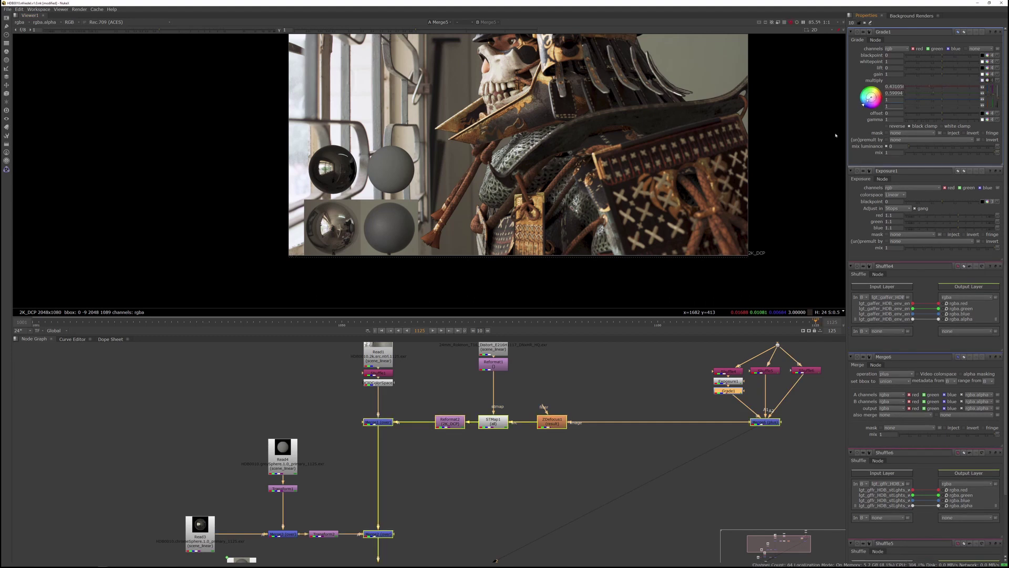
left_click_drag(862, 103, 870, 97)
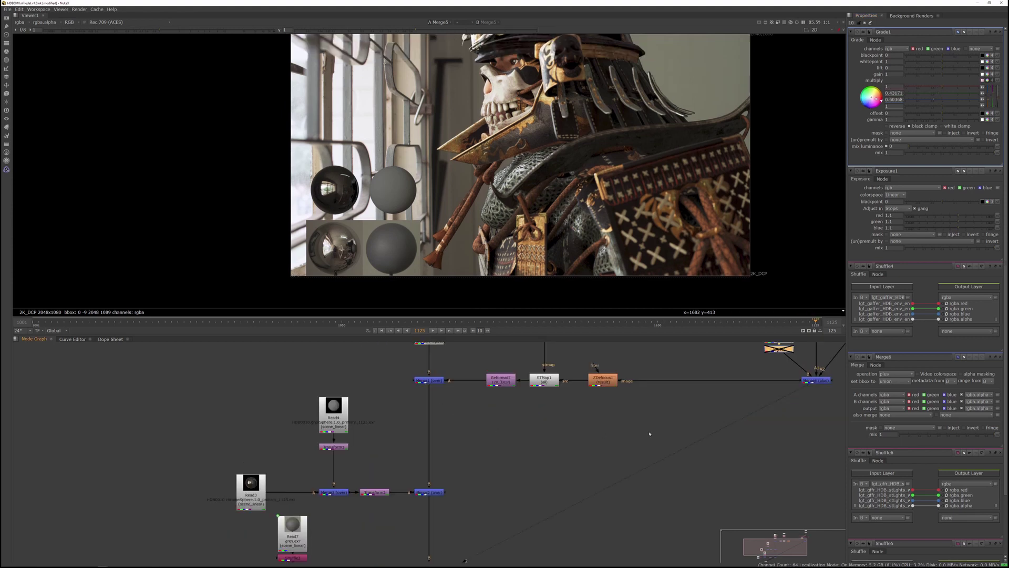
Step: Copy the samurai's light-layer setup and insert the copy between the CG spheres' Transform and the main composite Merge
scroll(650, 434, "down", 3)
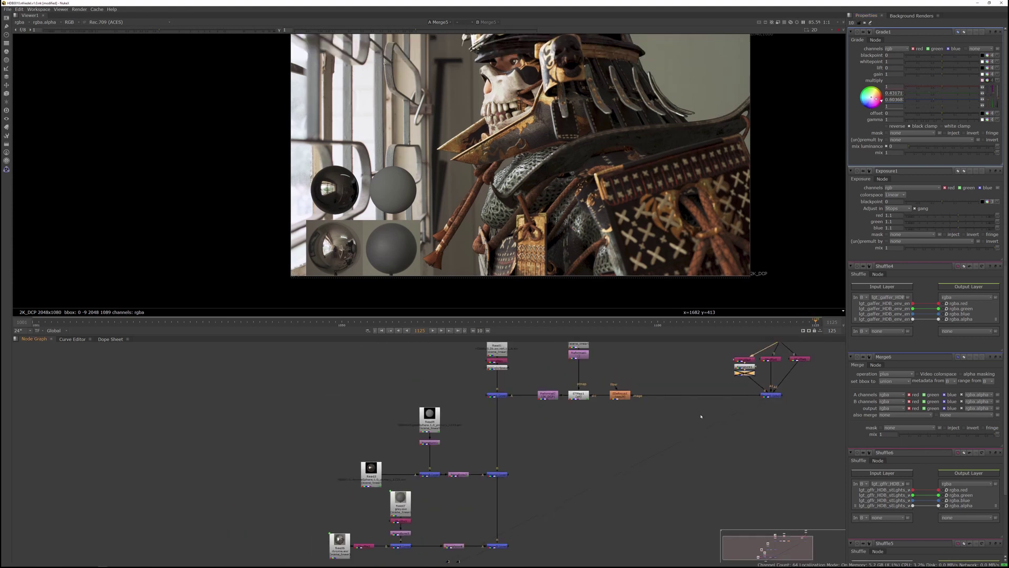
middle_click_drag(675, 406, 548, 482)
left_click_drag(587, 399, 682, 495)
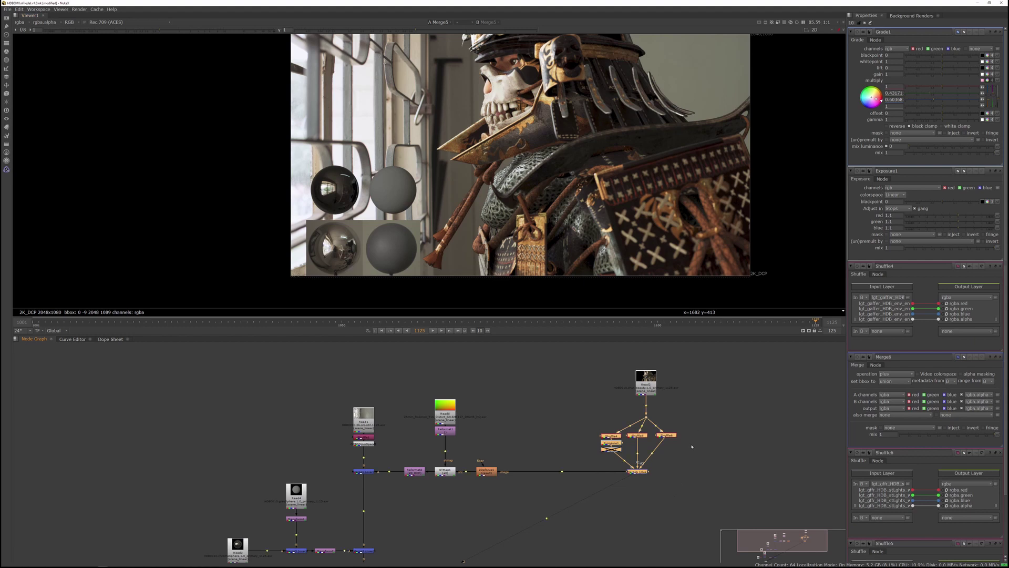
middle_click_drag(617, 492, 725, 368)
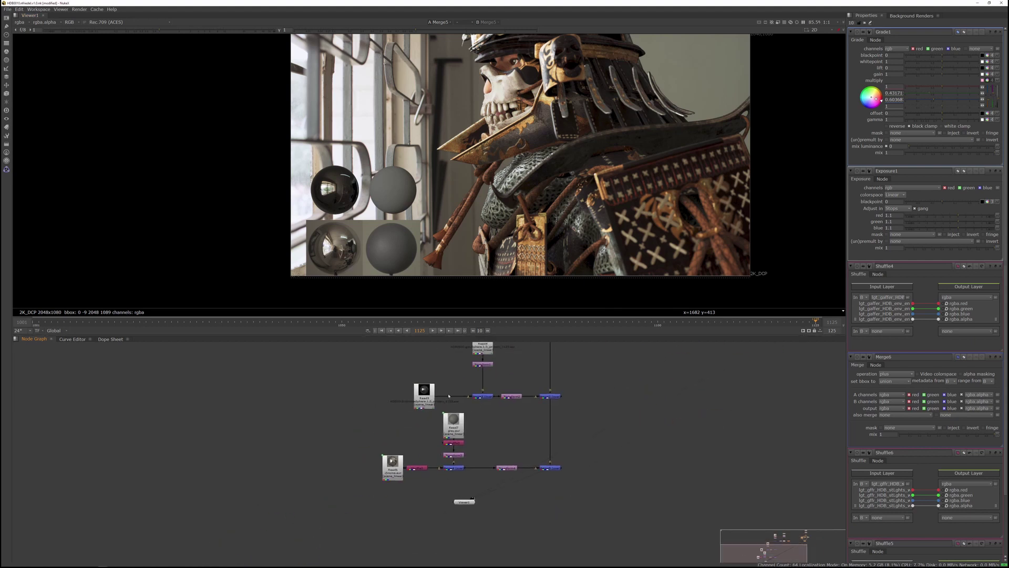
middle_click_drag(449, 395, 464, 443)
left_click_drag(410, 371, 397, 442)
left_click(474, 428)
key("ctrl+v")
left_click_drag(474, 457, 550, 442)
left_click_drag(498, 378, 421, 443)
left_click_drag(490, 431, 494, 443)
left_click(473, 453)
Step: Set also merge to all on the Merge node that combines the two CG sphere renders
double_click(394, 443)
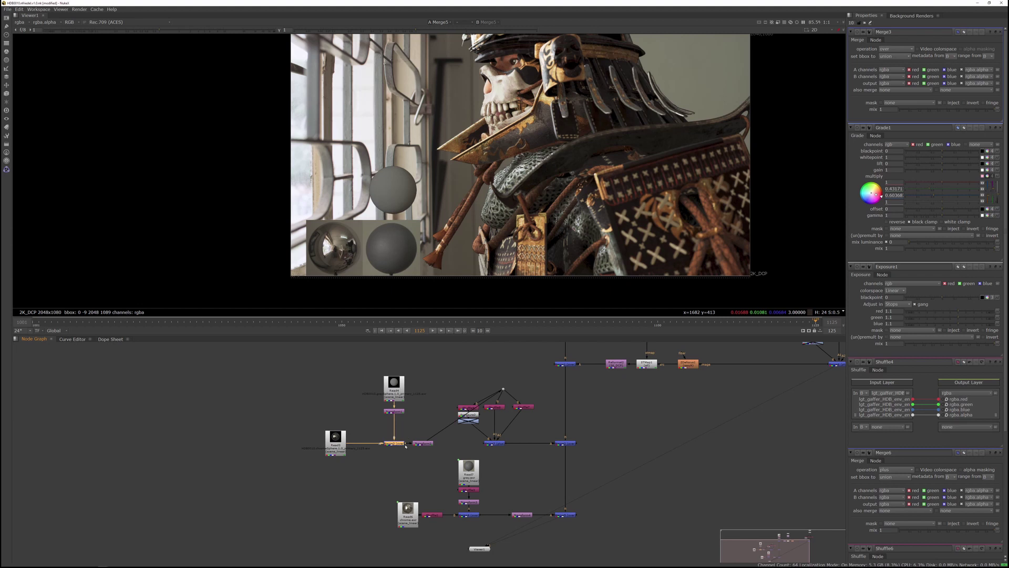
left_click(892, 92)
left_click(888, 96)
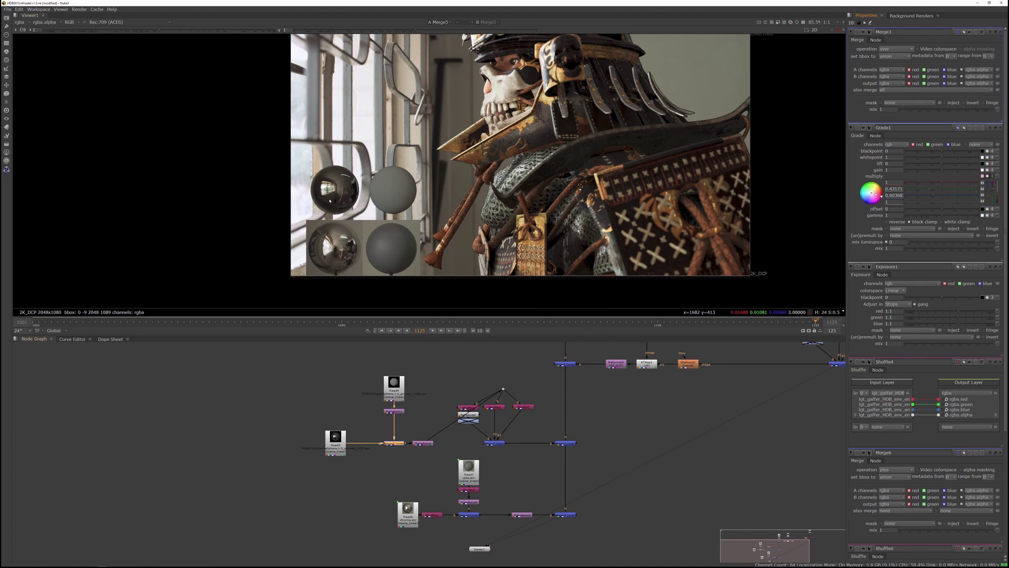
Step: Link the red, green and blue values of the samurai's Exposure to those of the CG spheres' Exposure
middle_click_drag(494, 413, 404, 456)
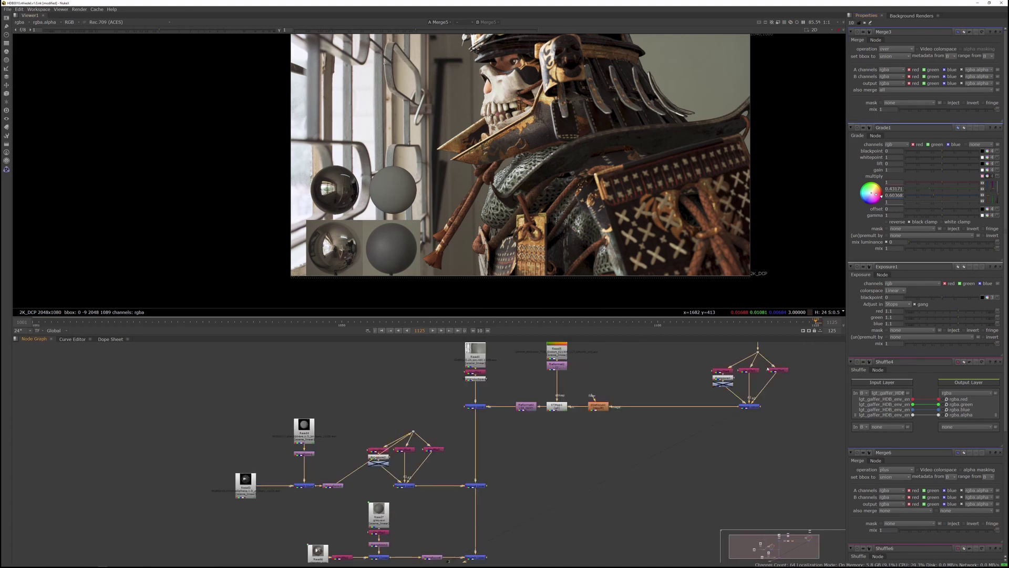
double_click(728, 380)
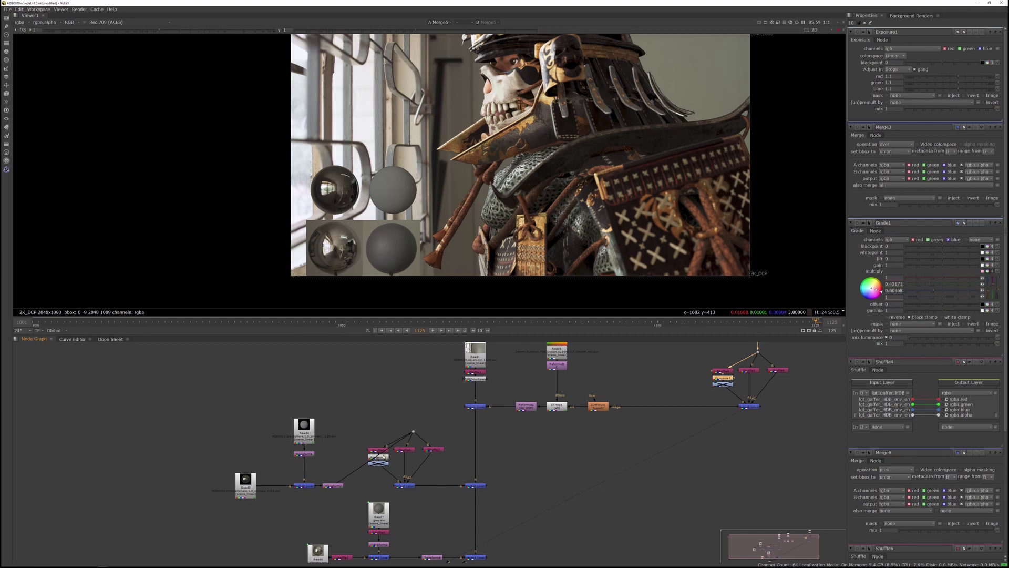
double_click(379, 456)
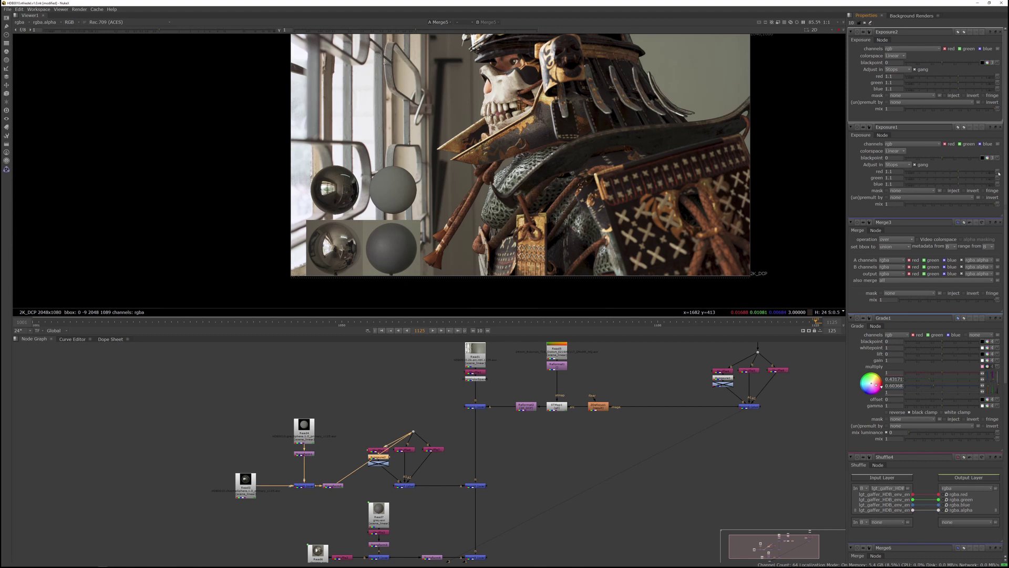
left_click_drag(998, 168, 998, 172, "ctrl")
left_click(998, 82)
left_click(933, 46)
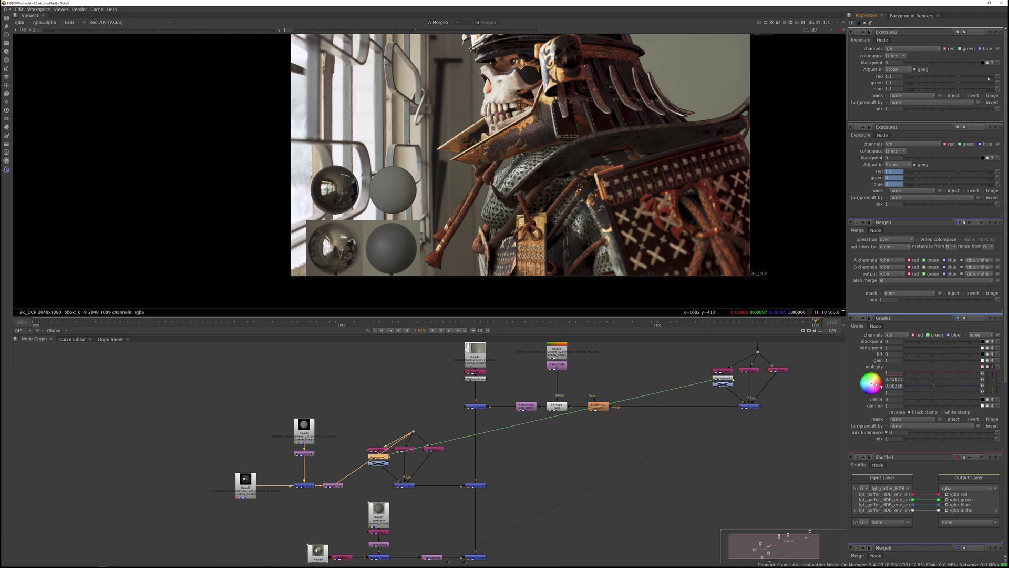
left_click_drag(995, 177, 998, 179, "ctrl")
left_click_drag(997, 89, 998, 184, "ctrl")
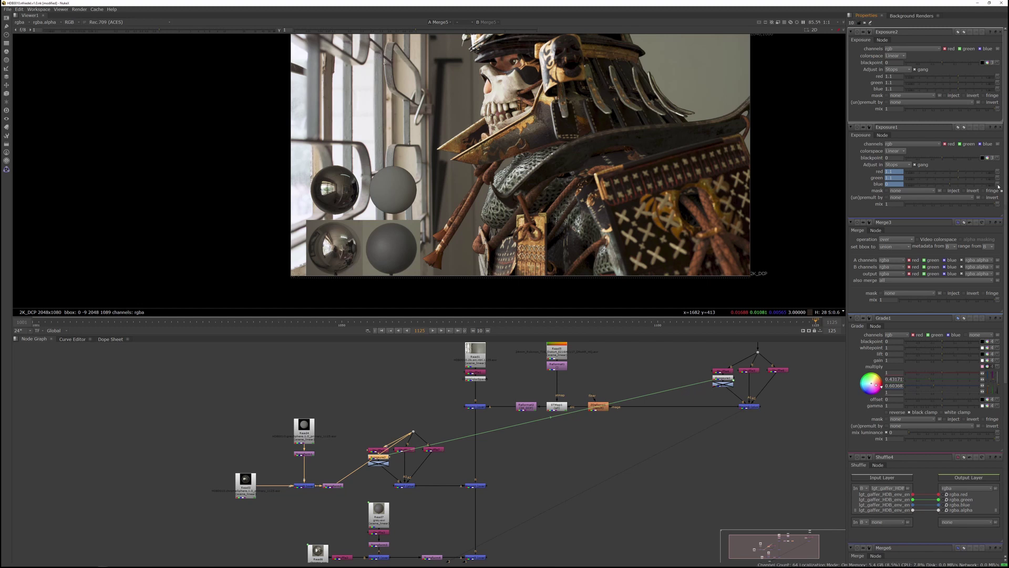
Step: Test the linked exposure at 0.55 and 0.6 stops on the spheres' Exposure, and set it to 0
mouse_move(959, 77)
left_mouse_down()
mouse_move(939, 78)
mouse_move(962, 86)
left_mouse_up()
left_click(962, 86)
left_click(954, 77)
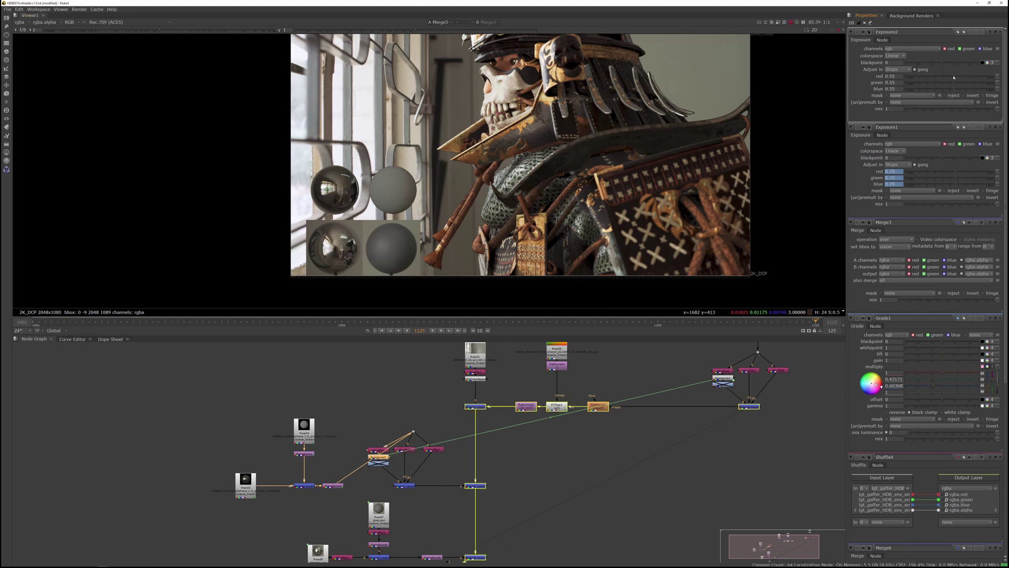
left_click(956, 77)
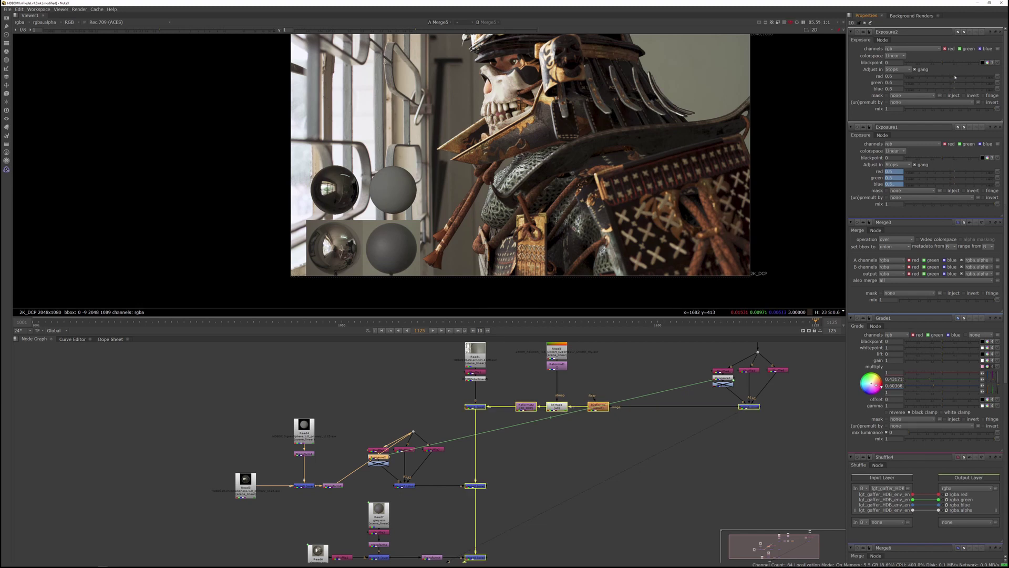
left_click(964, 79)
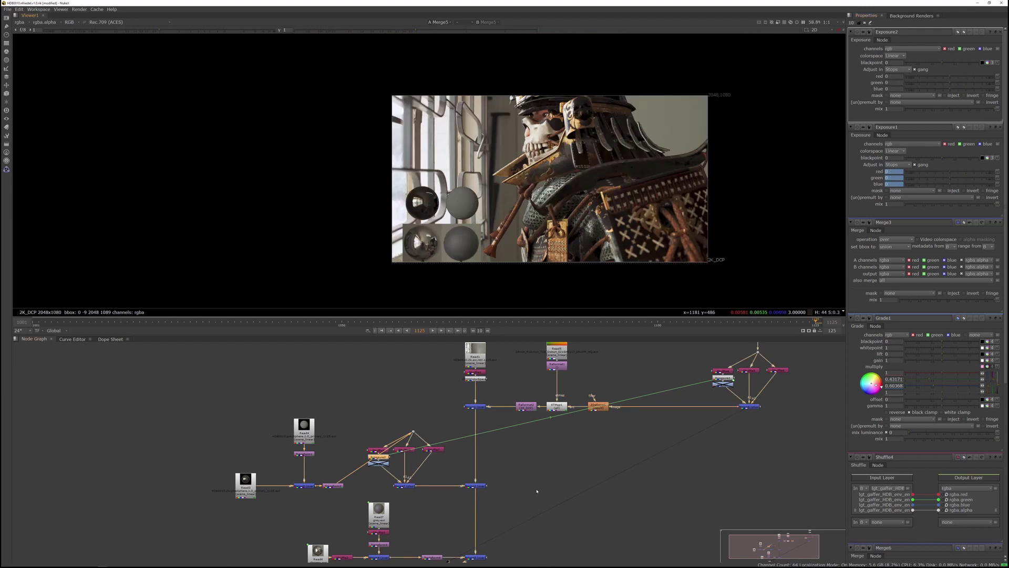
Step: Close all open node properties and line up the CG spheres' Read, Merge and Transform nodes with the copied setup's Dot
middle_click_drag(553, 483, 526, 485)
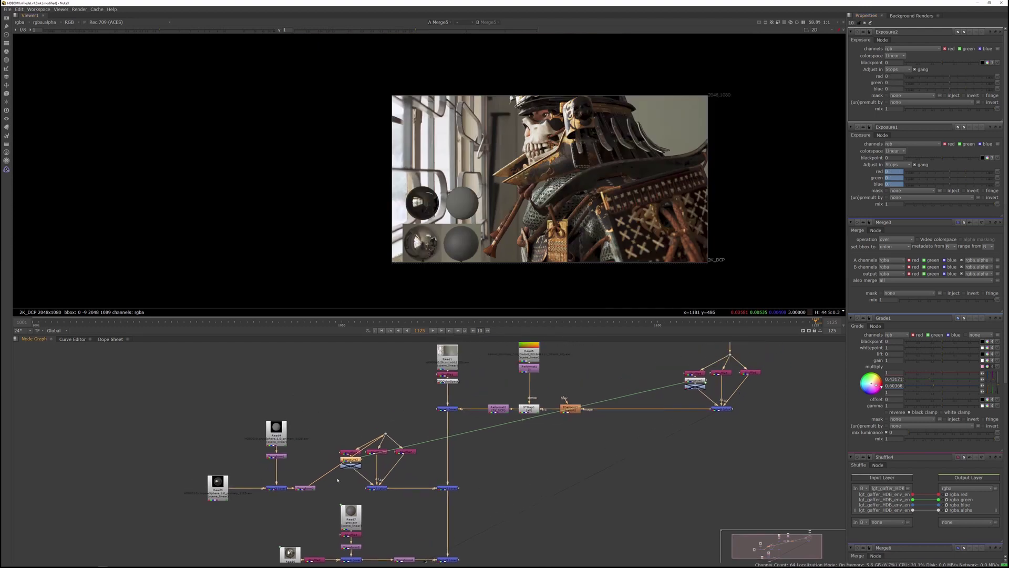
scroll(651, 187, "down", 1)
middle_click_drag(634, 191, 592, 238)
left_click_drag(232, 353, 385, 374)
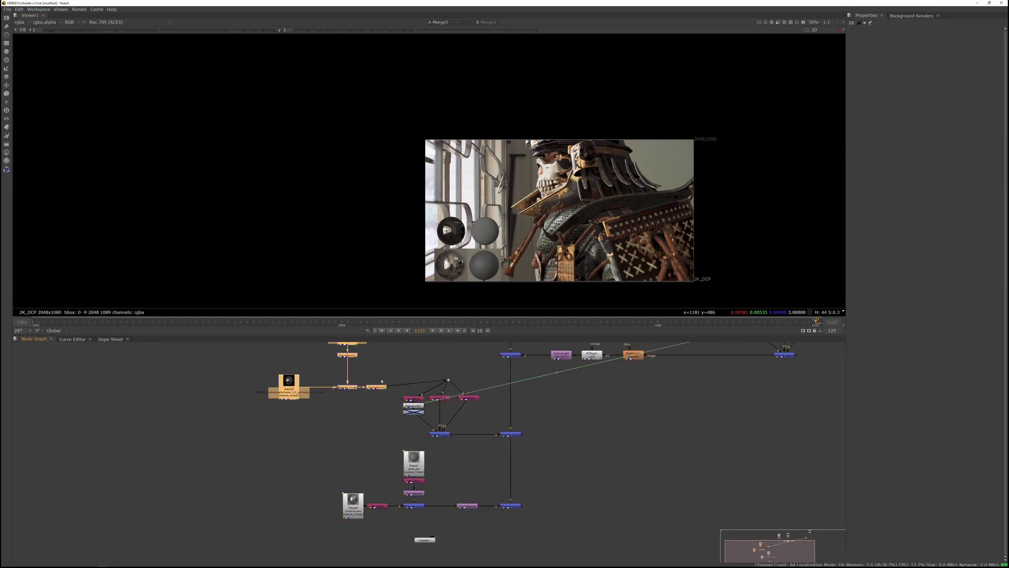
left_click(452, 463)
Step: Add a Write node after the final composite Merge
left_click(513, 506)
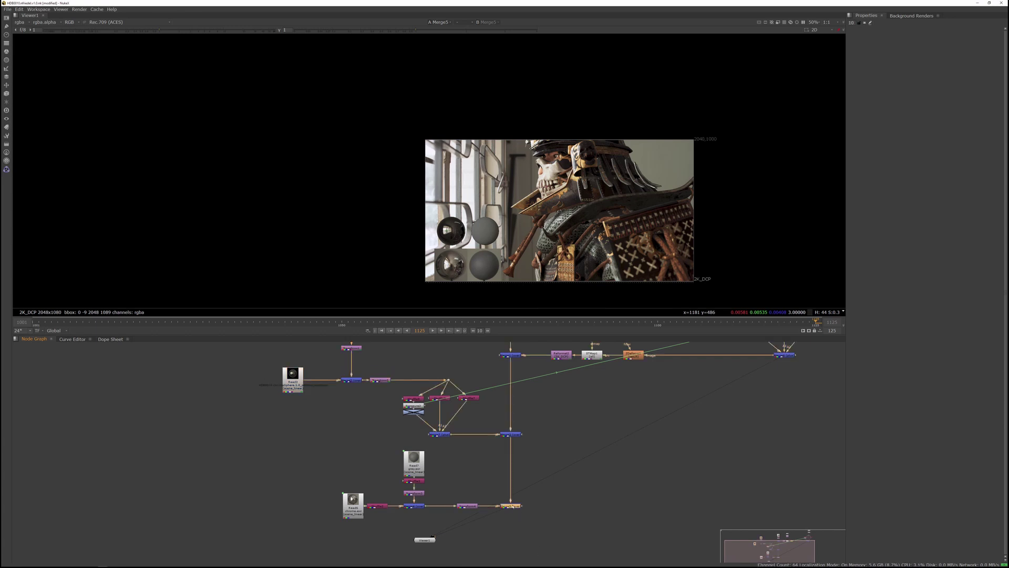
key("w")
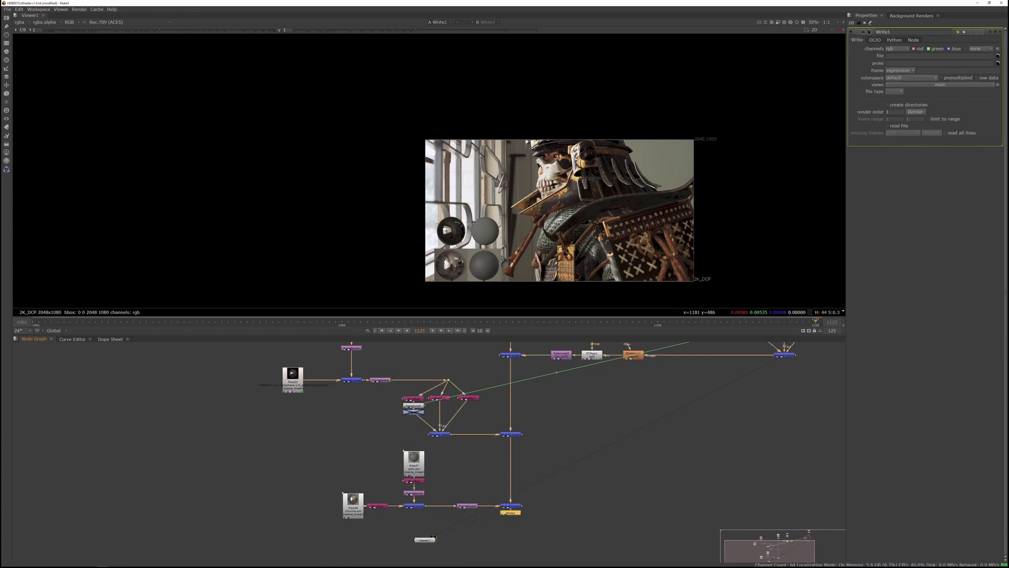